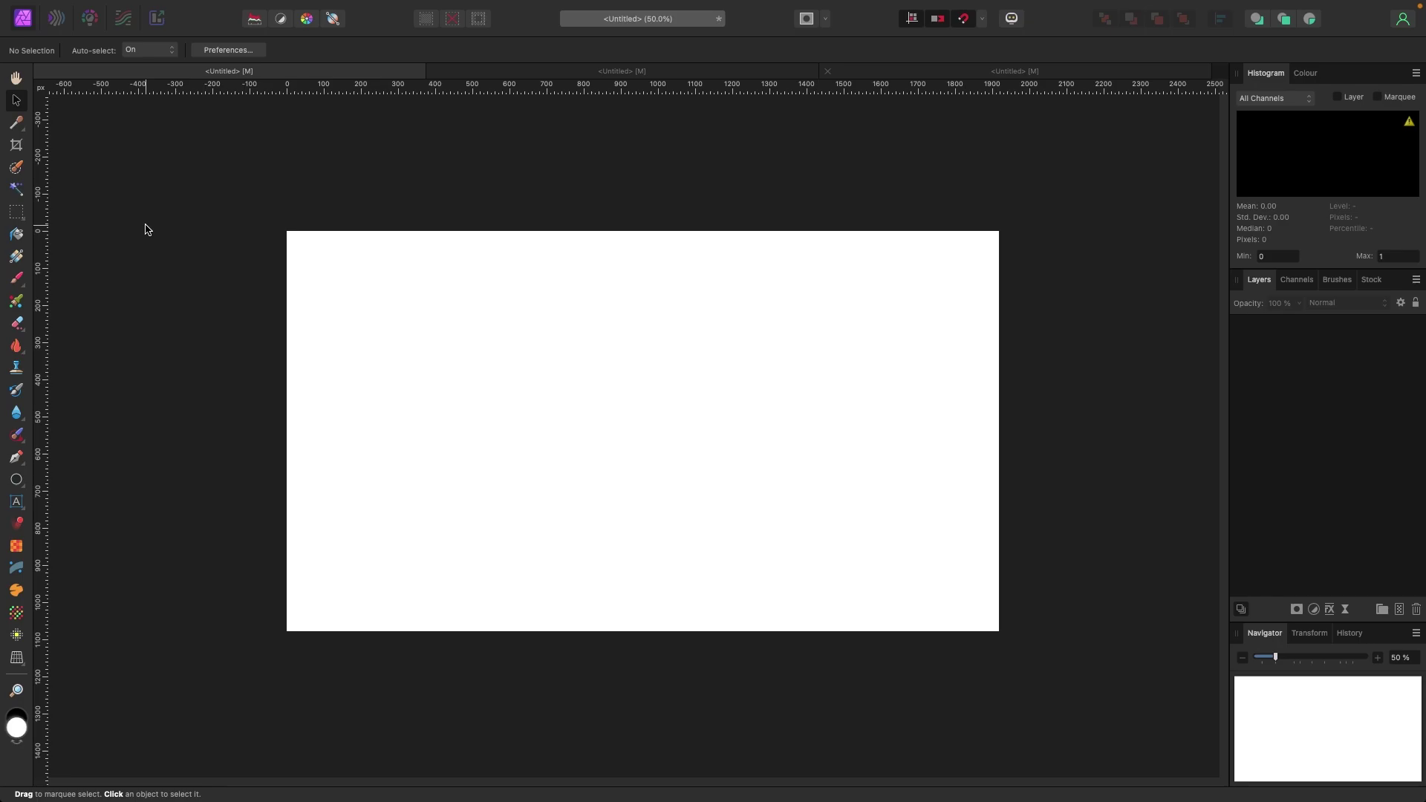
Reset the studio panels to their default layout.
{"action": "left_click", "coordinate": [522, 8]}
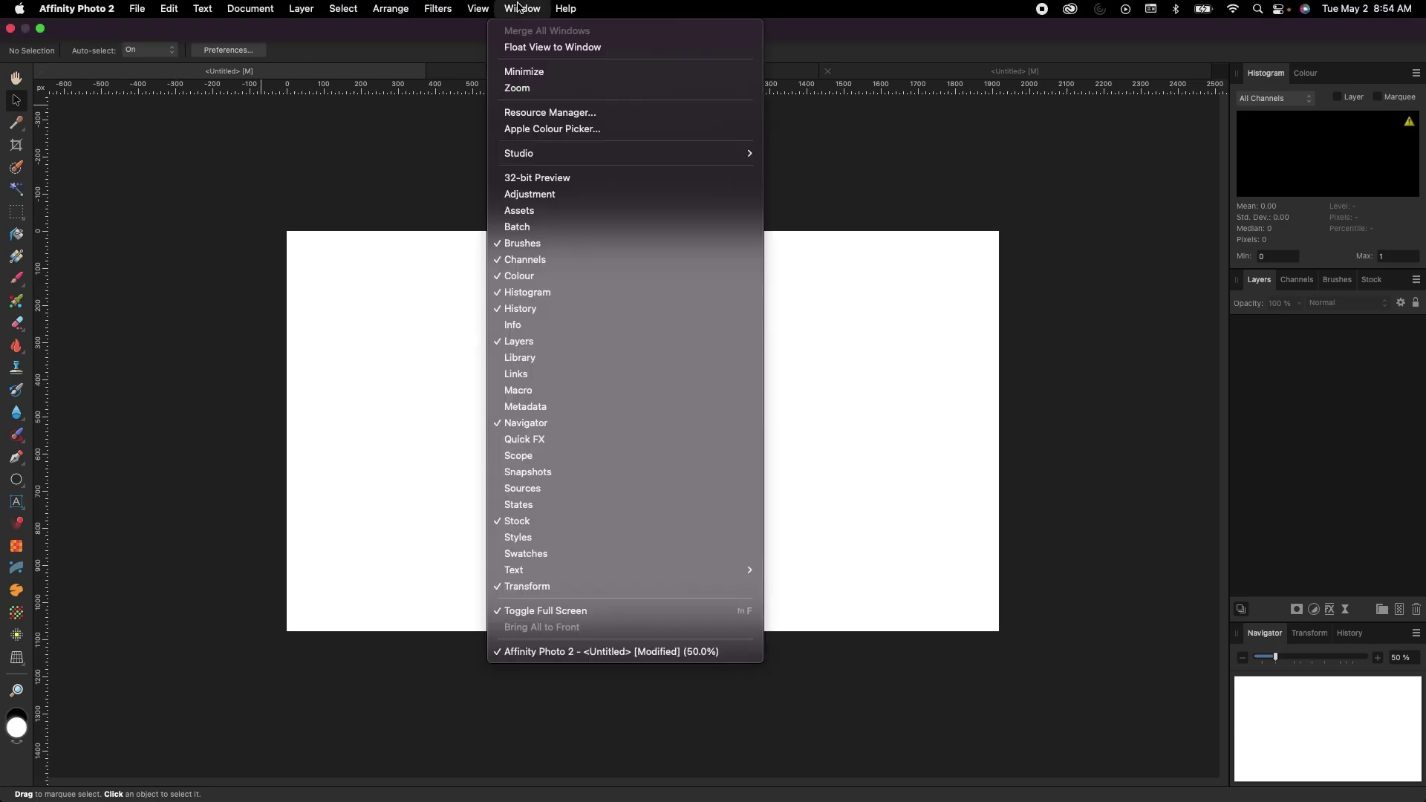
{"action": "mouse_move", "coordinate": [609, 154]}
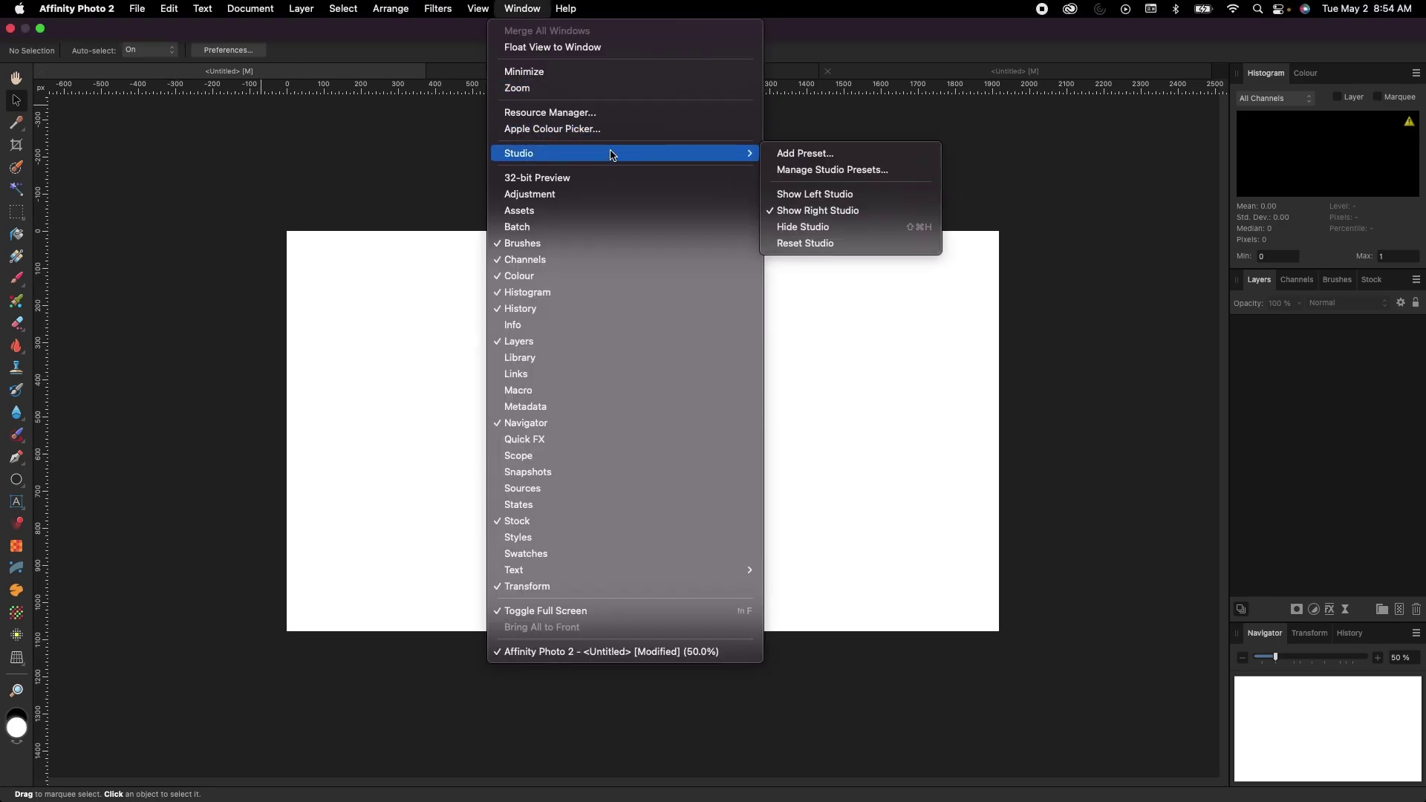
{"action": "left_click", "coordinate": [810, 243]}
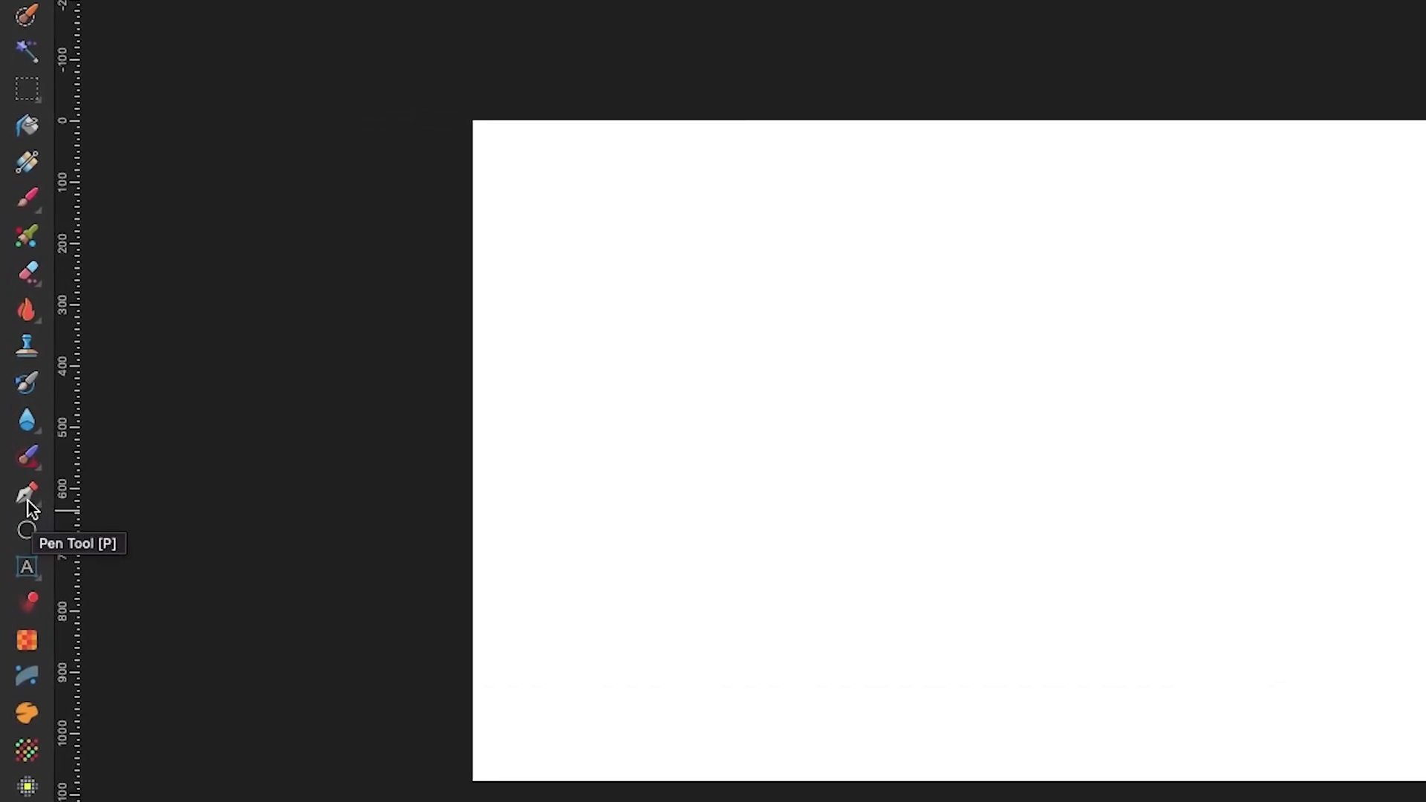
Draw a straight diagonal line rising across the blank page with the Pen Tool and shift it slightly downward.
{"action": "left_click", "coordinate": [28, 499]}
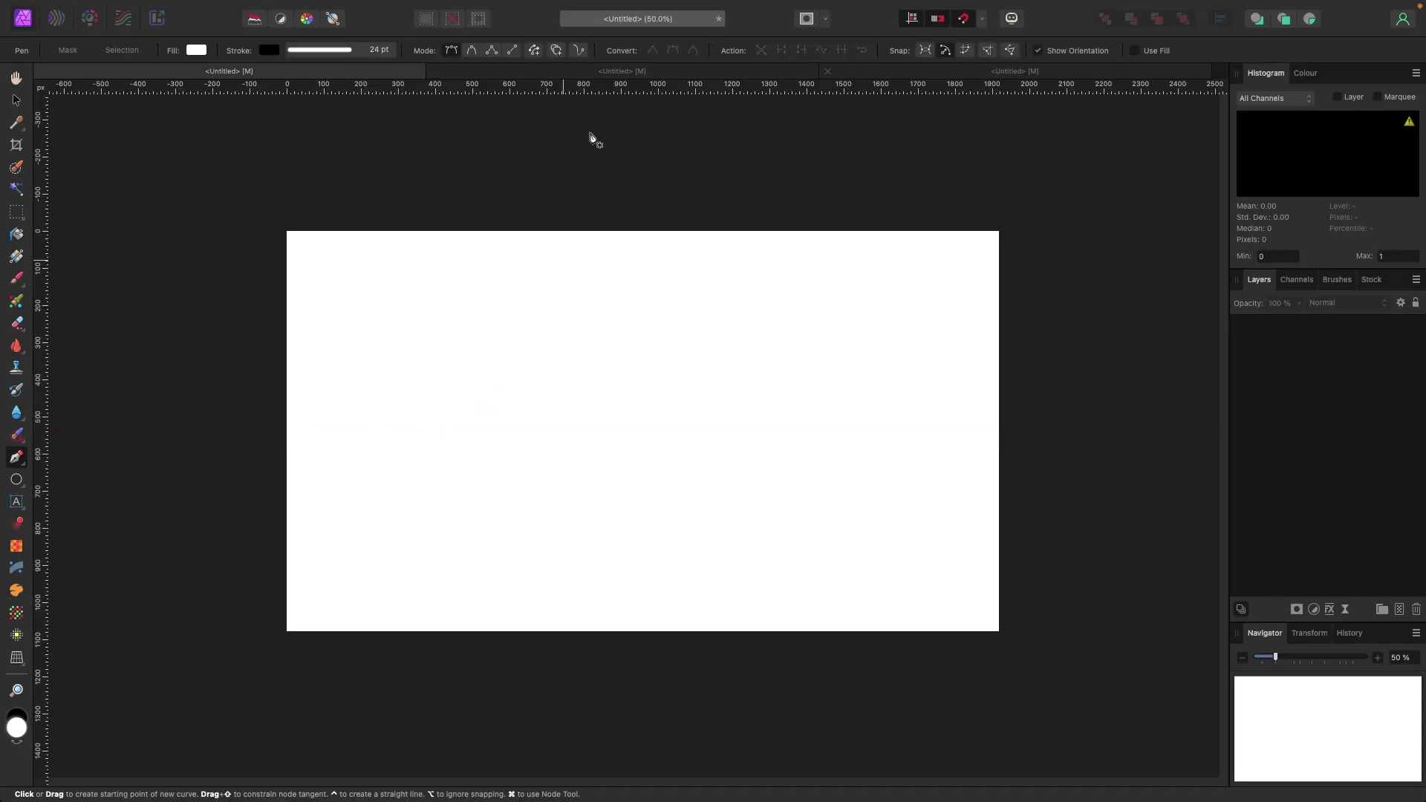
{"action": "left_click", "coordinate": [579, 50]}
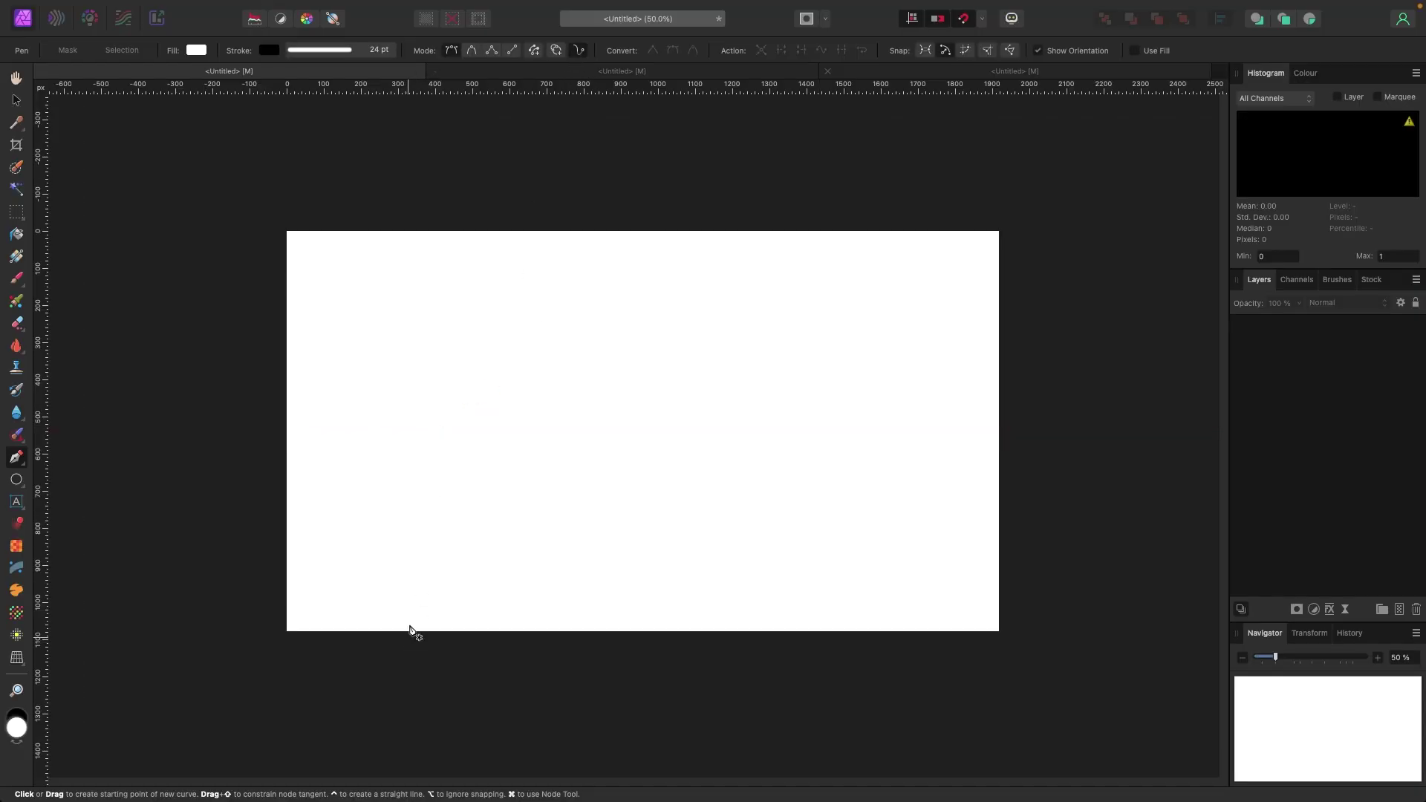
{"action": "left_click", "coordinate": [362, 505]}
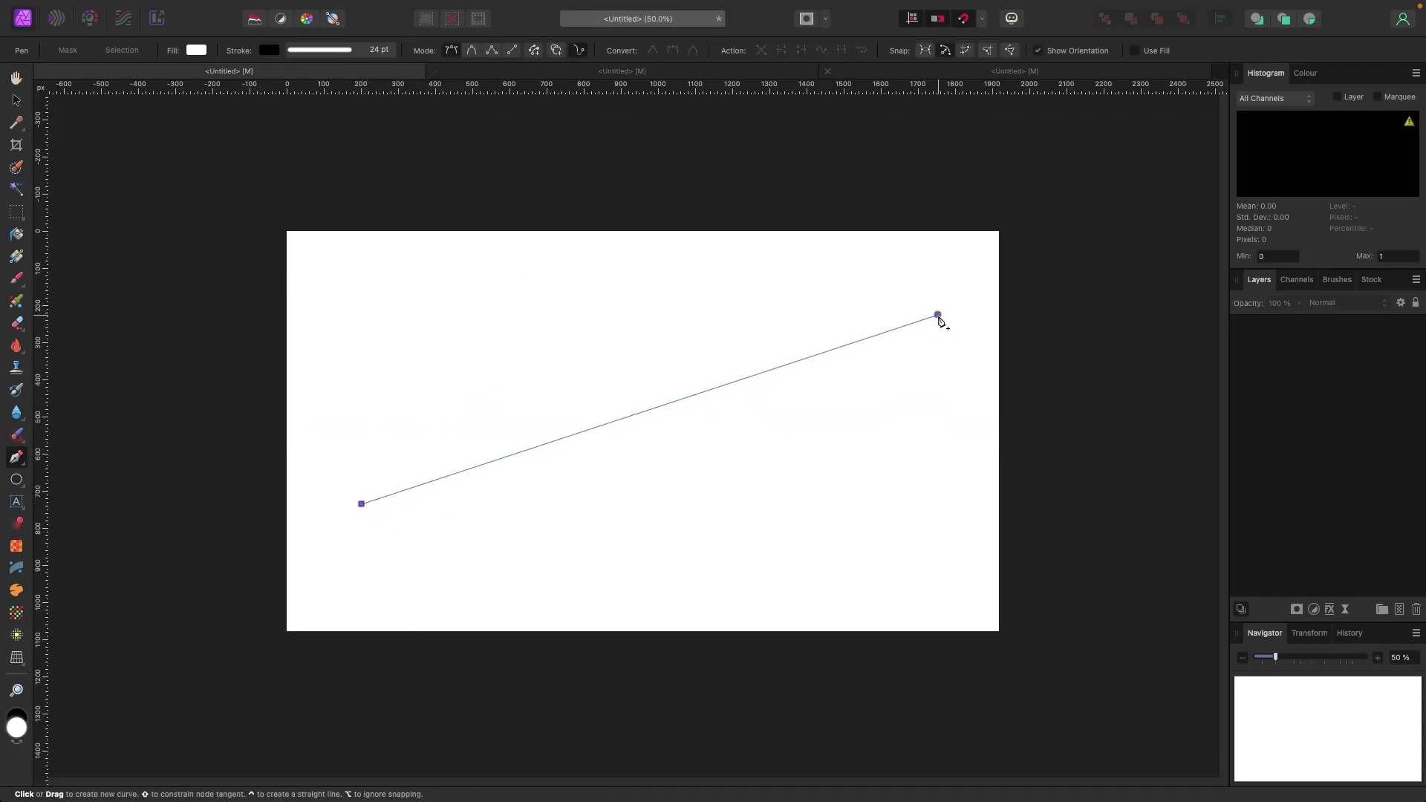
{"action": "left_click", "coordinate": [938, 316]}
{"action": "left_click", "coordinate": [17, 100]}
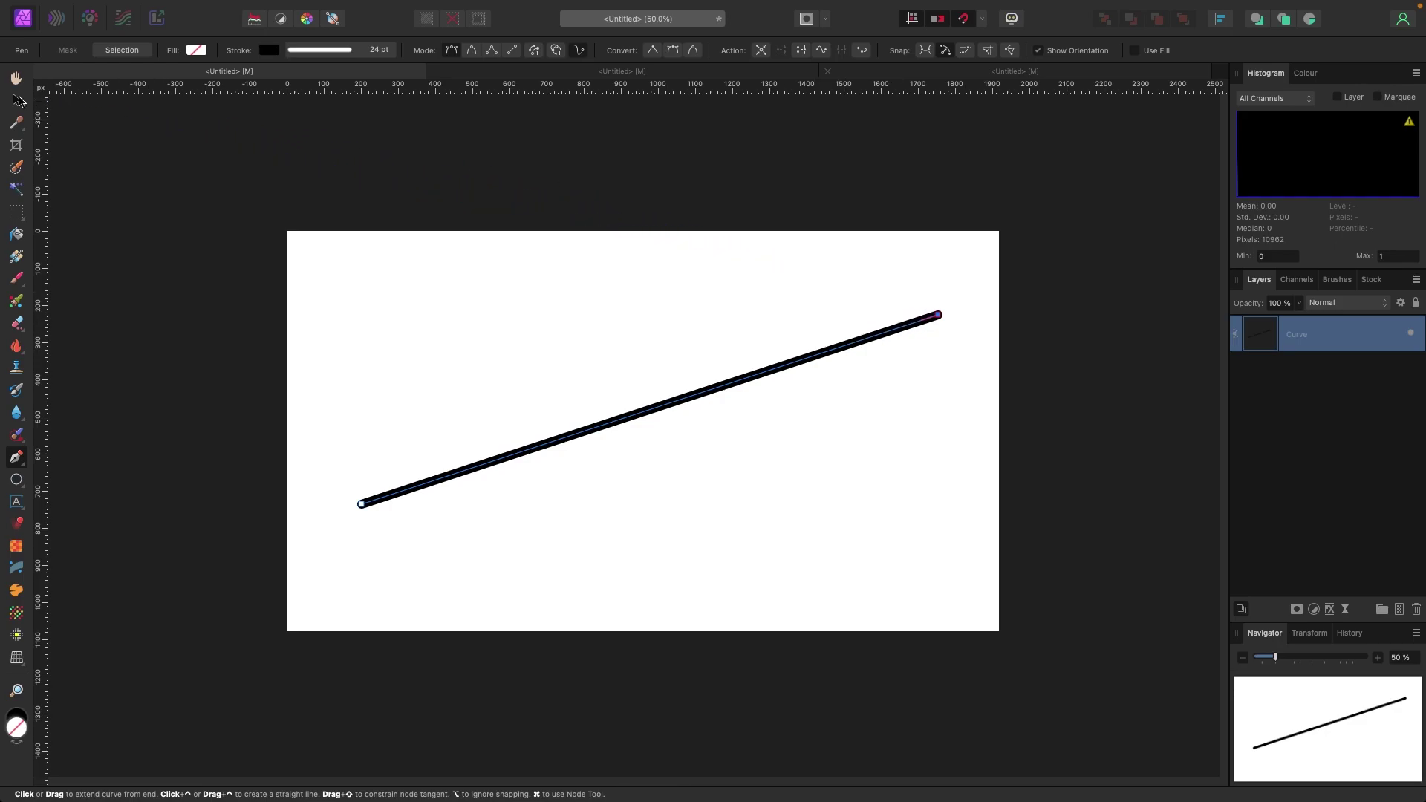
{"action": "left_click_drag", "start_coordinate": [741, 384], "coordinate": [742, 401]}
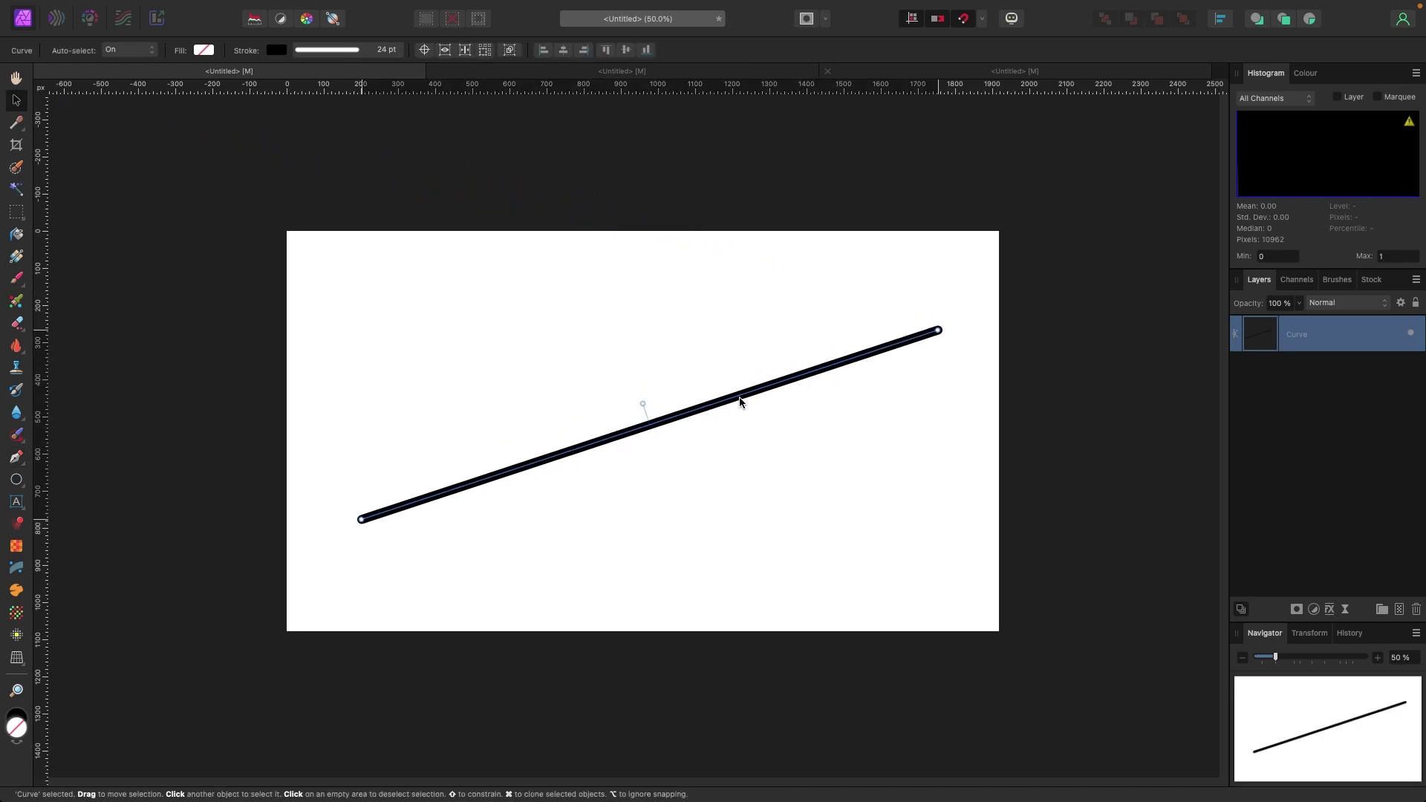
{"action": "left_click", "coordinate": [824, 433]}
{"action": "left_click", "coordinate": [1309, 349]}
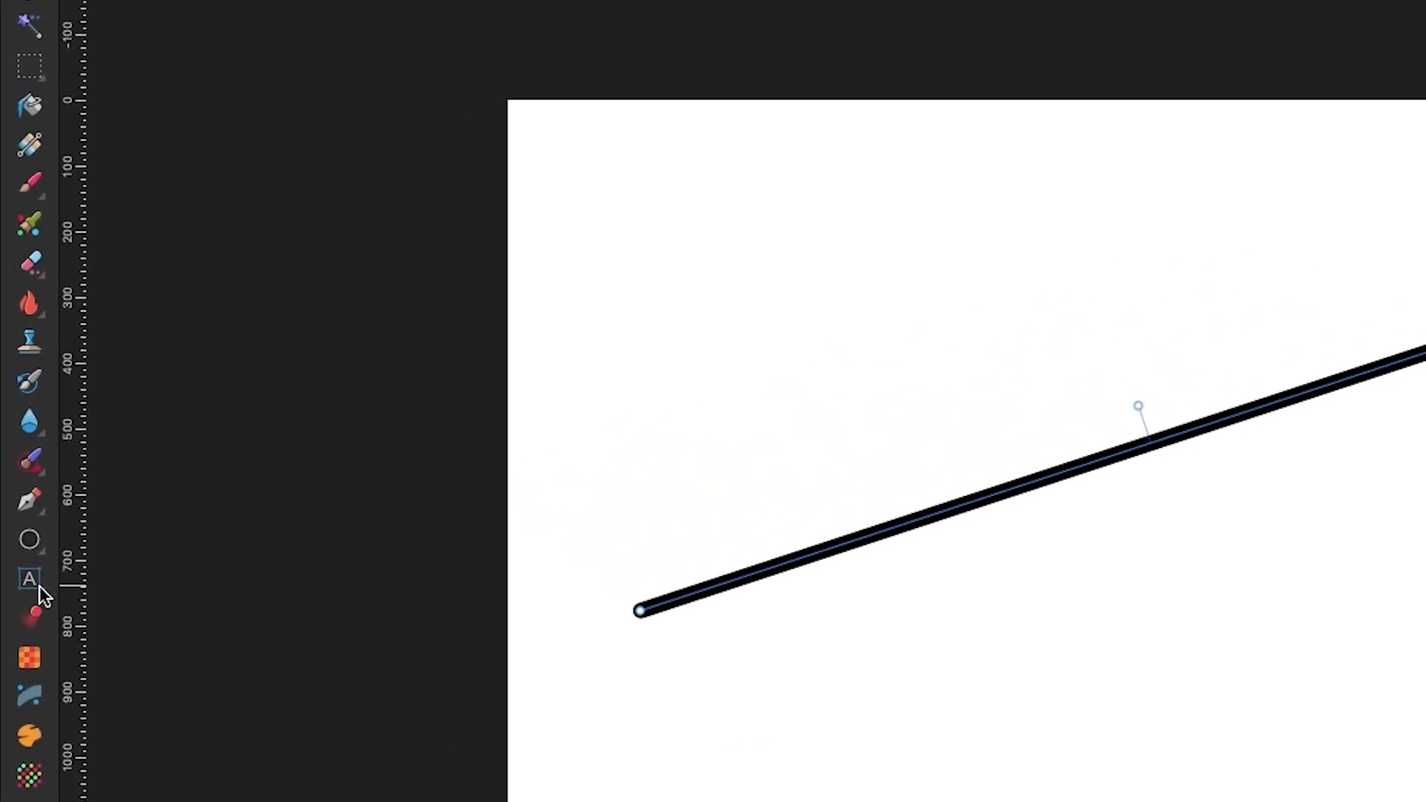
Place artistic text on the diagonal line reading "hello i'm typing on a line and you're impressed".
{"action": "left_click", "coordinate": [37, 587]}
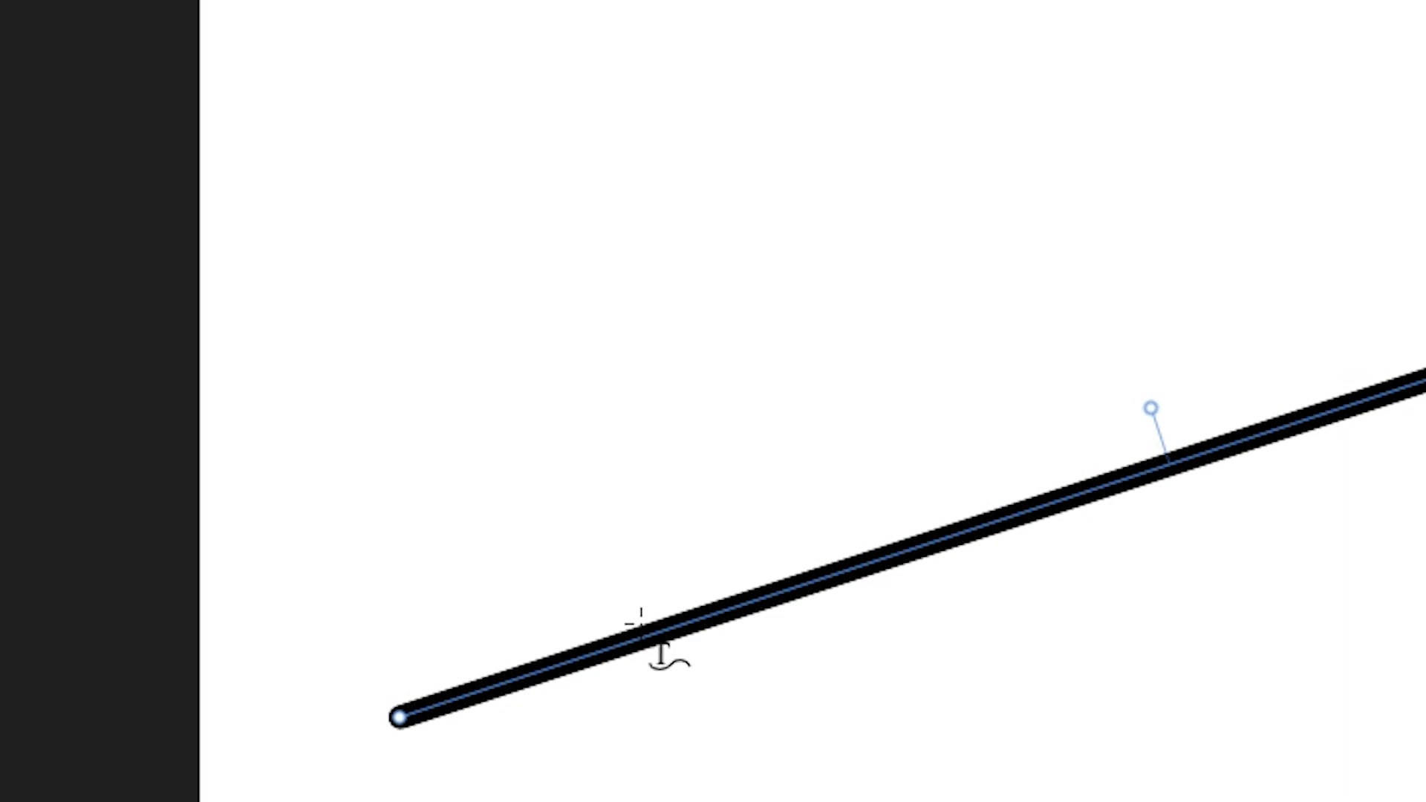
{"action": "left_click", "coordinate": [643, 628]}
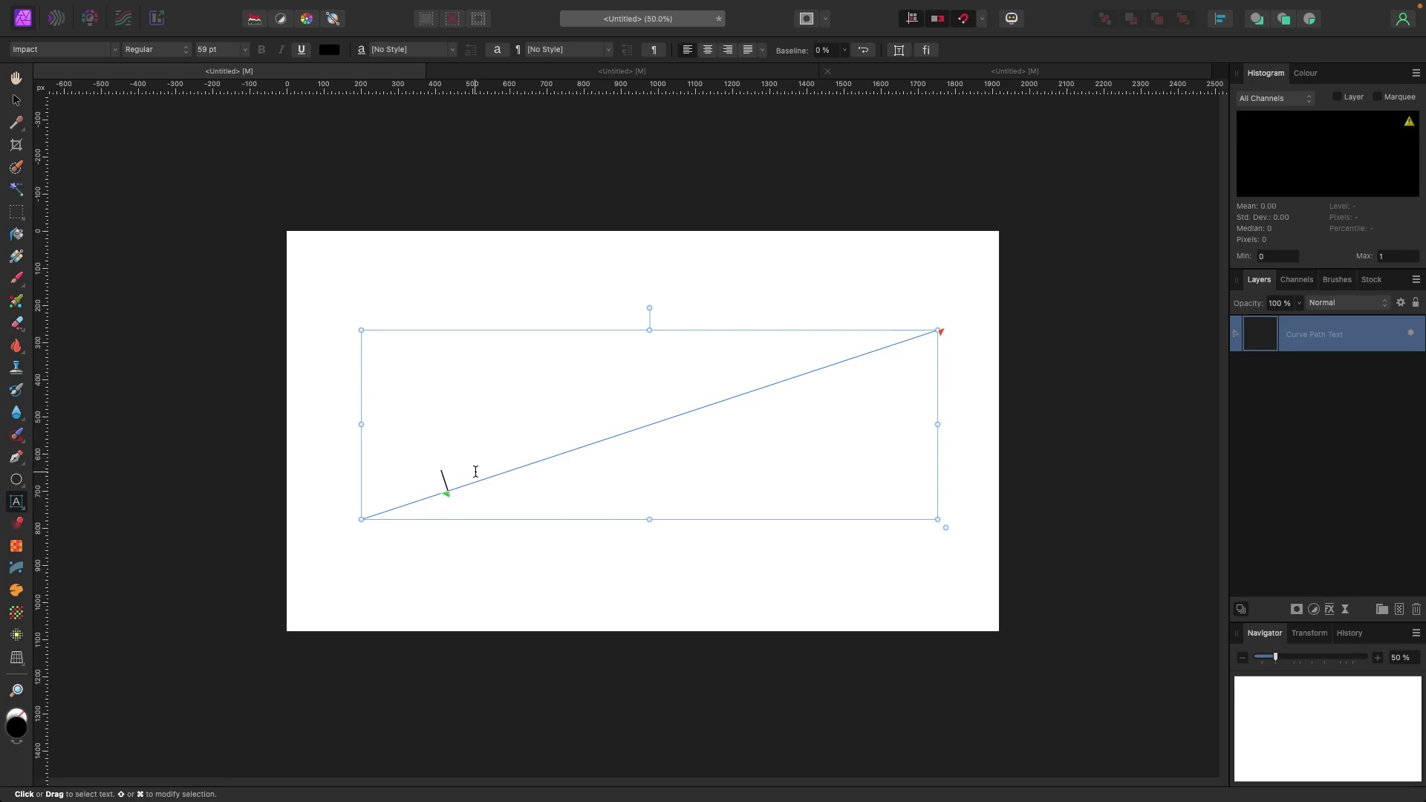
{"action": "type", "text": "hello i'm typ"}
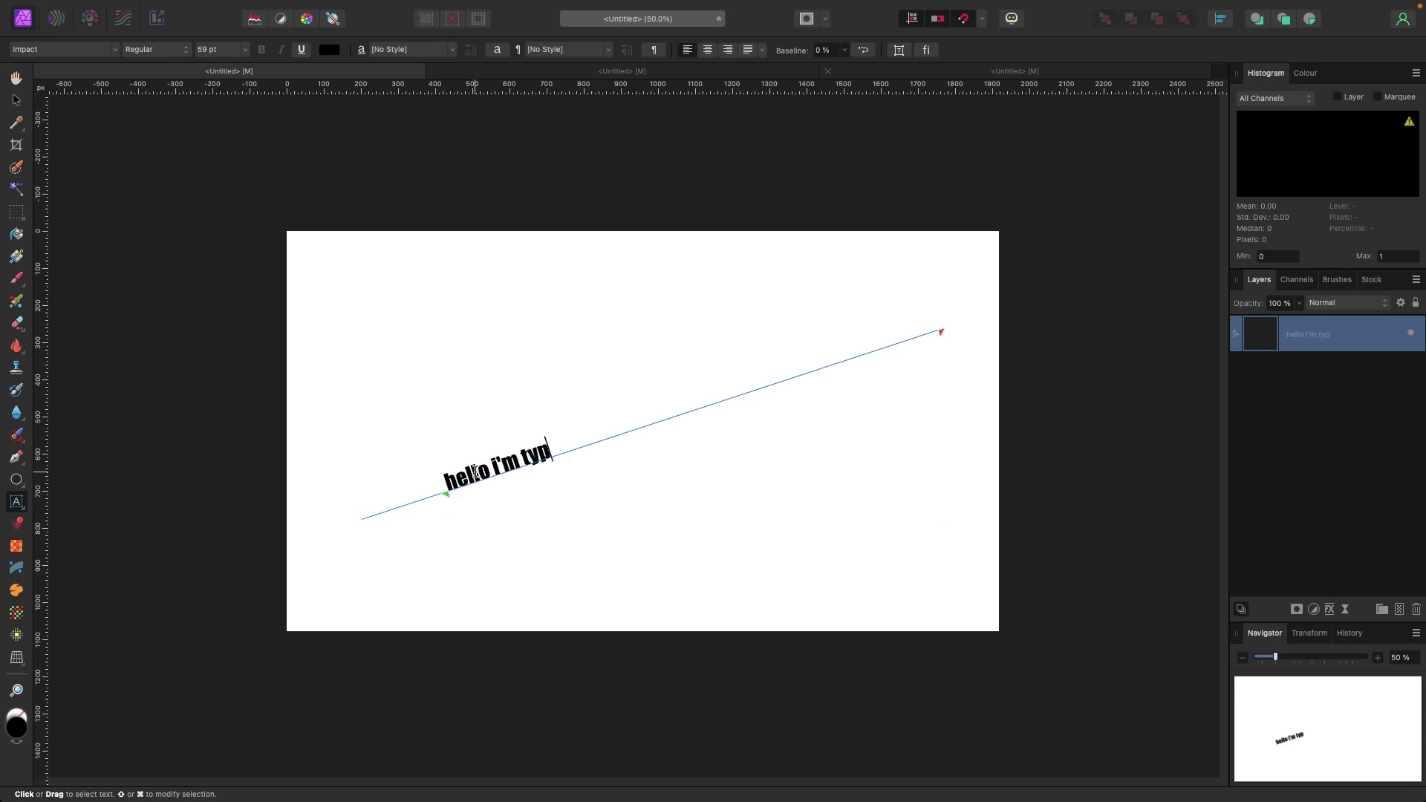
{"action": "type", "text": "ing on a line, i"}
{"action": "key", "text": "BackSpace"}
{"action": "key", "text": "BackSpace"}
{"action": "type", "text": "and you're impressed"}
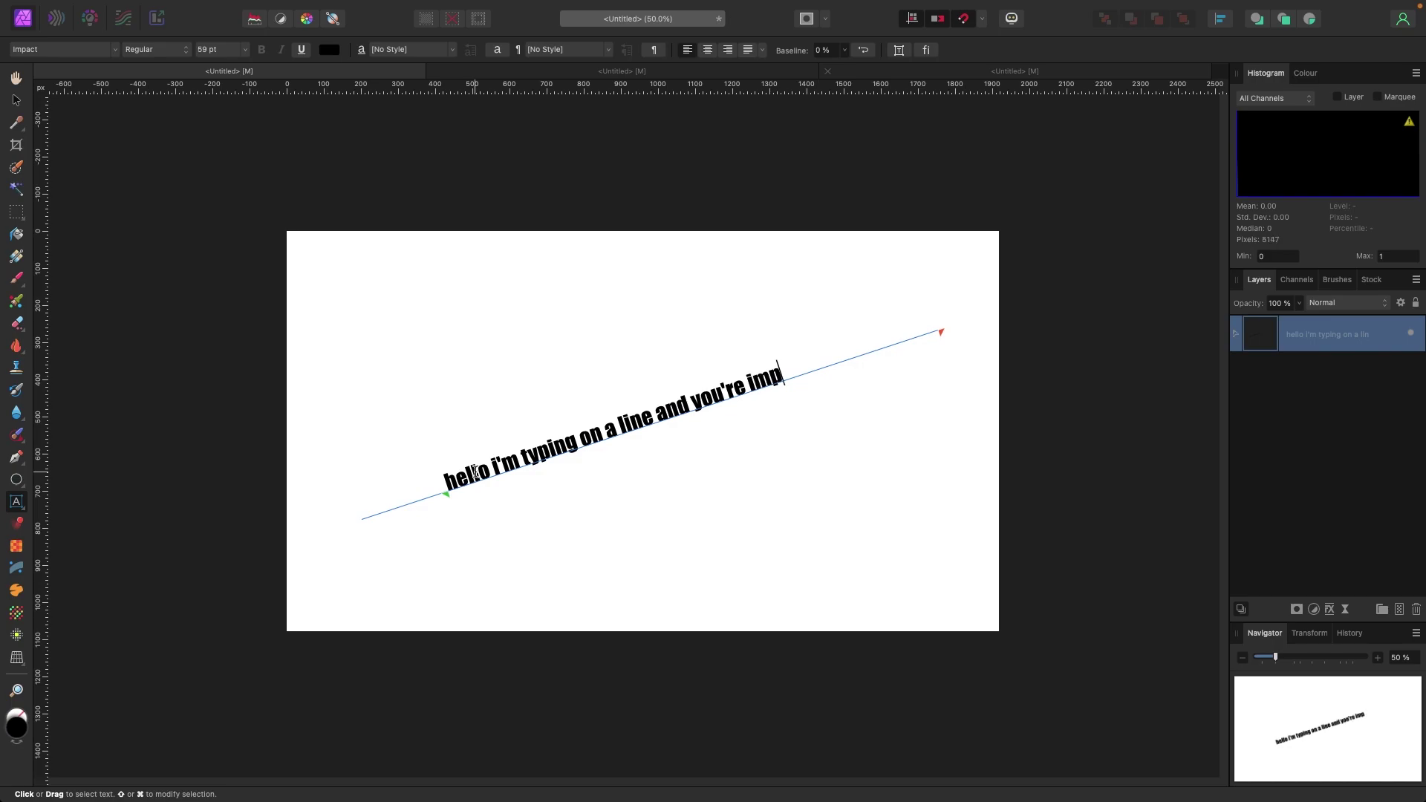
{"action": "key", "text": "Escape"}
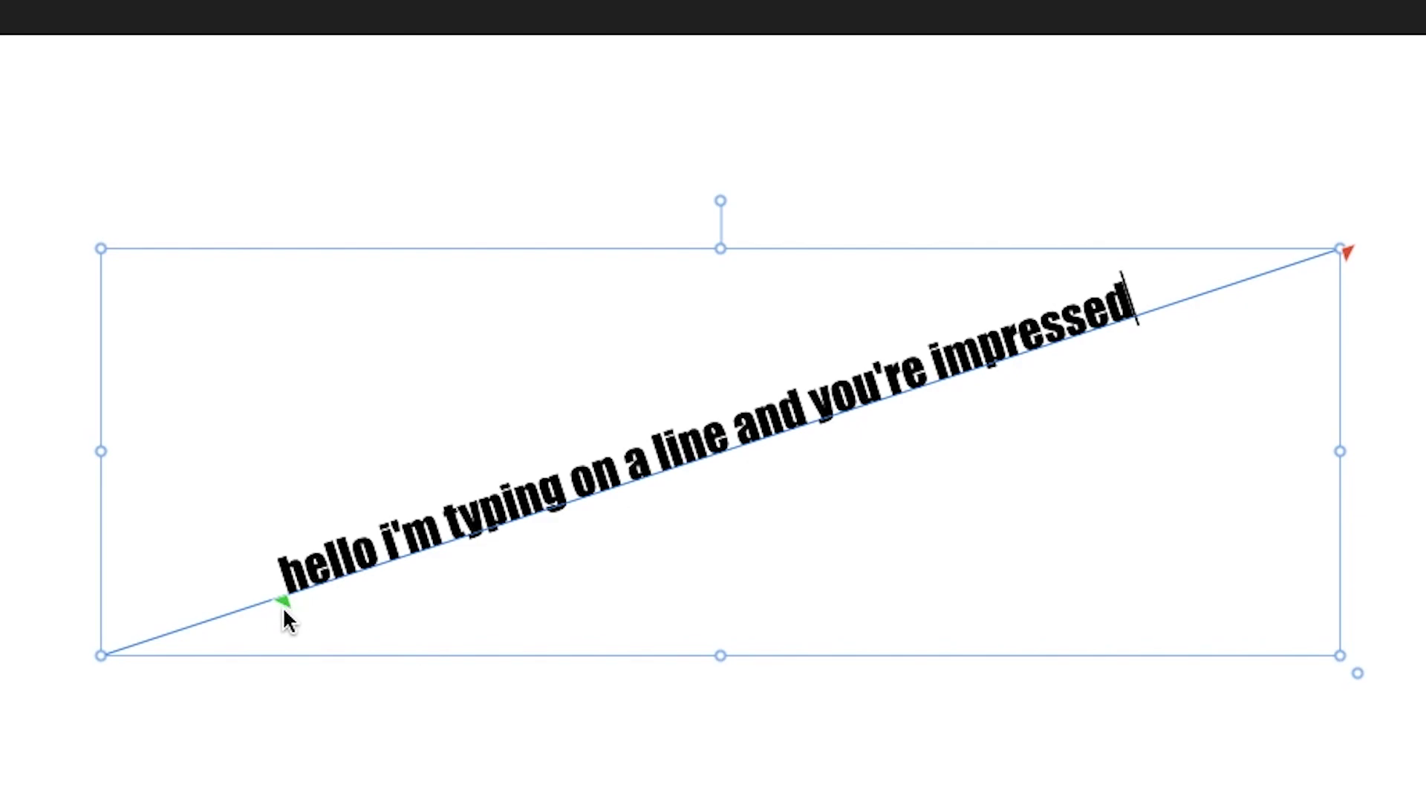
Move the text's start point to the line's lower end and set the whole sentence's font size to 75 pt.
{"action": "mouse_move", "coordinate": [283, 608]}
{"action": "left_mouse_down"}
{"action": "mouse_move", "coordinate": [250, 610]}
{"action": "mouse_move", "coordinate": [372, 584]}
{"action": "mouse_move", "coordinate": [154, 624]}
{"action": "mouse_move", "coordinate": [119, 654]}
{"action": "left_mouse_up"}
{"action": "left_click_drag", "start_coordinate": [1005, 343], "coordinate": [117, 628]}
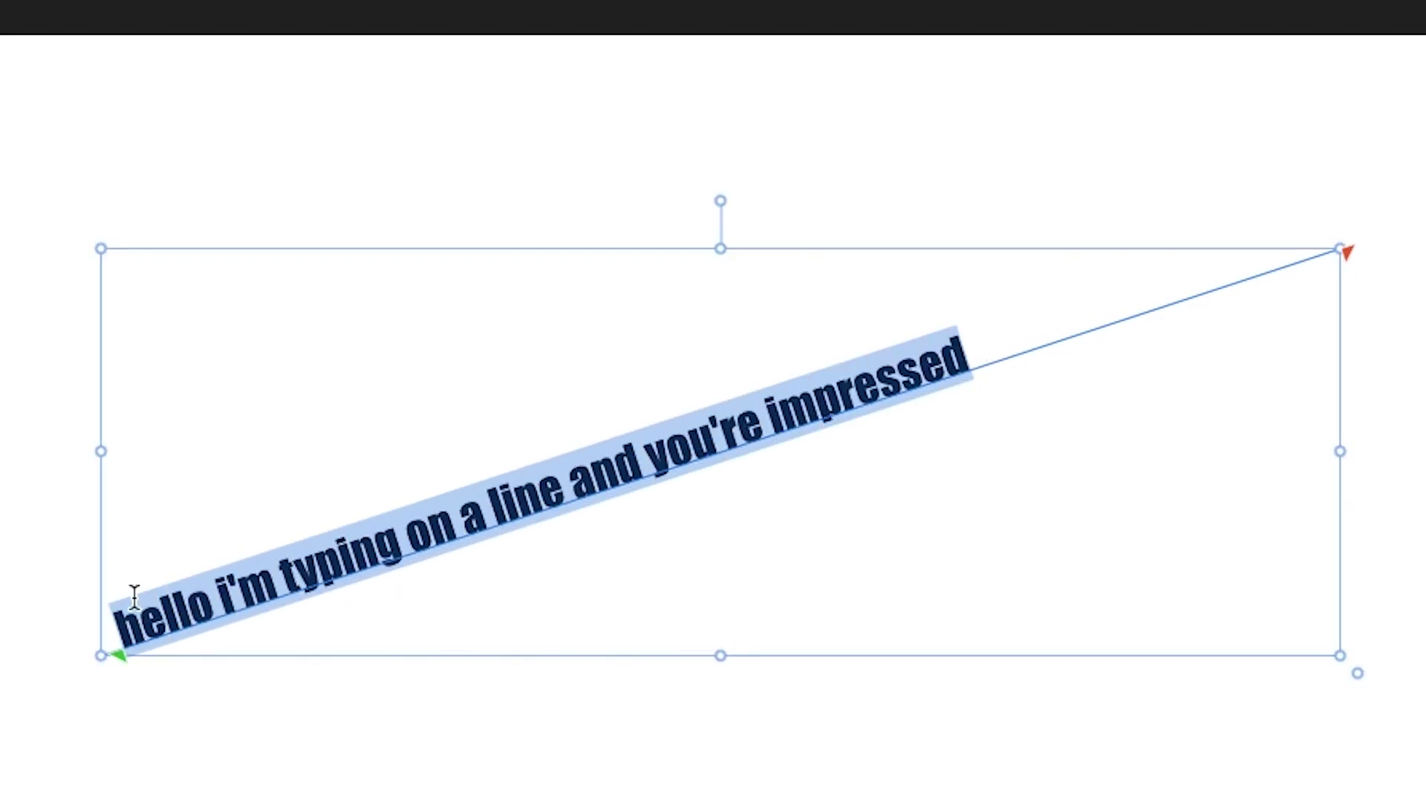
{"action": "left_click", "coordinate": [215, 52]}
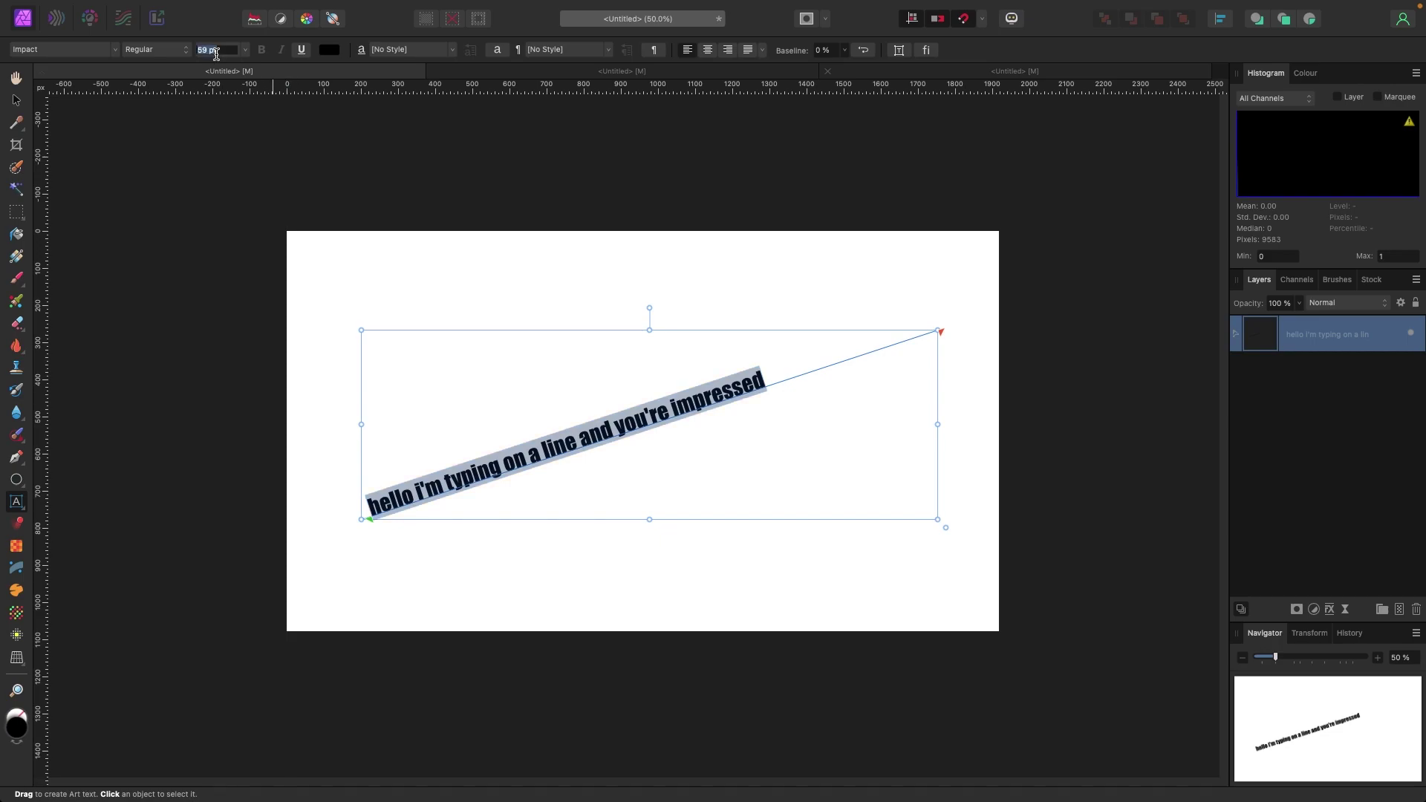
{"action": "type", "text": "70"}
{"action": "key", "text": "Return"}
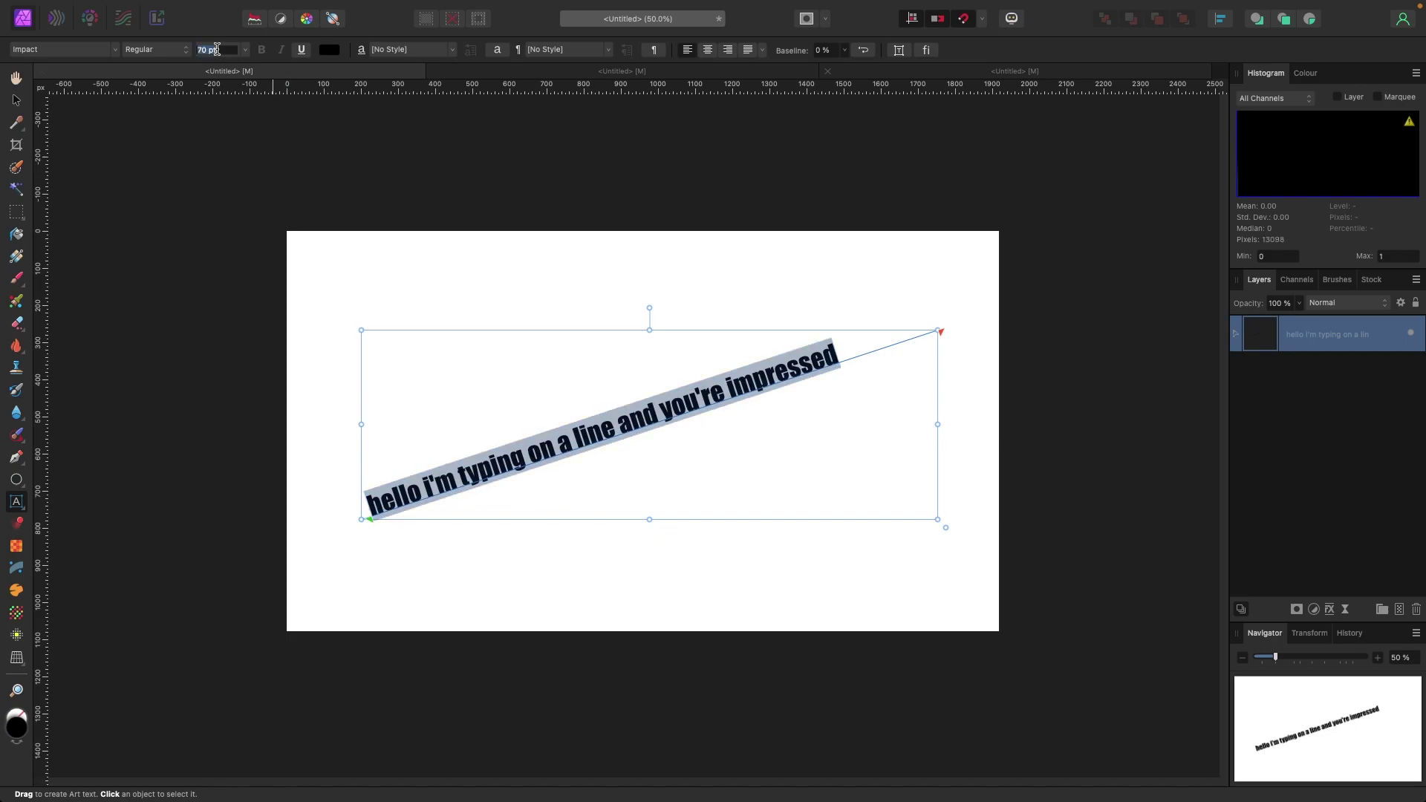
{"action": "type", "text": "75"}
{"action": "key", "text": "Return"}
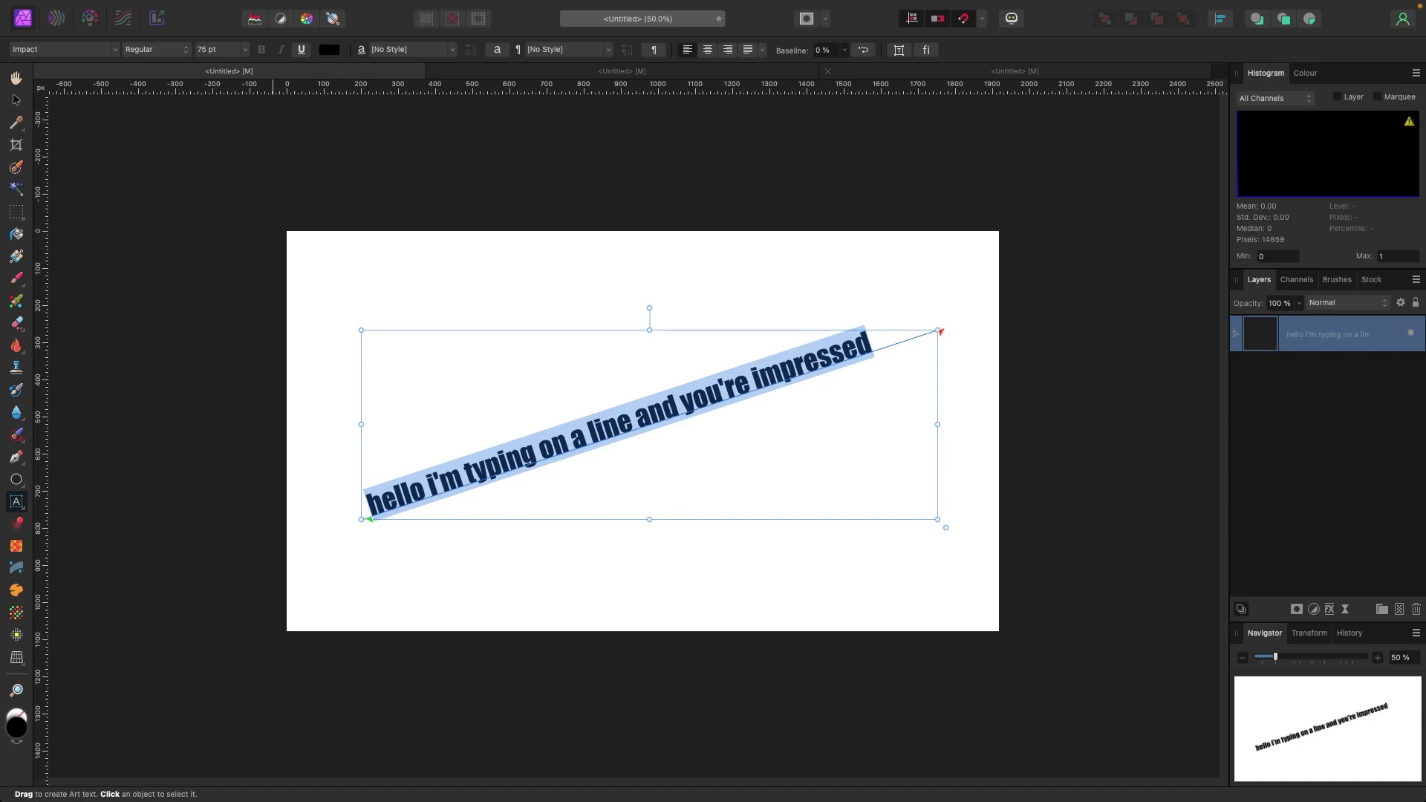
Centre-align the sentence along its line and deselect it.
{"action": "left_click", "coordinate": [708, 49]}
{"action": "left_click", "coordinate": [17, 100]}
{"action": "left_click", "coordinate": [492, 316]}
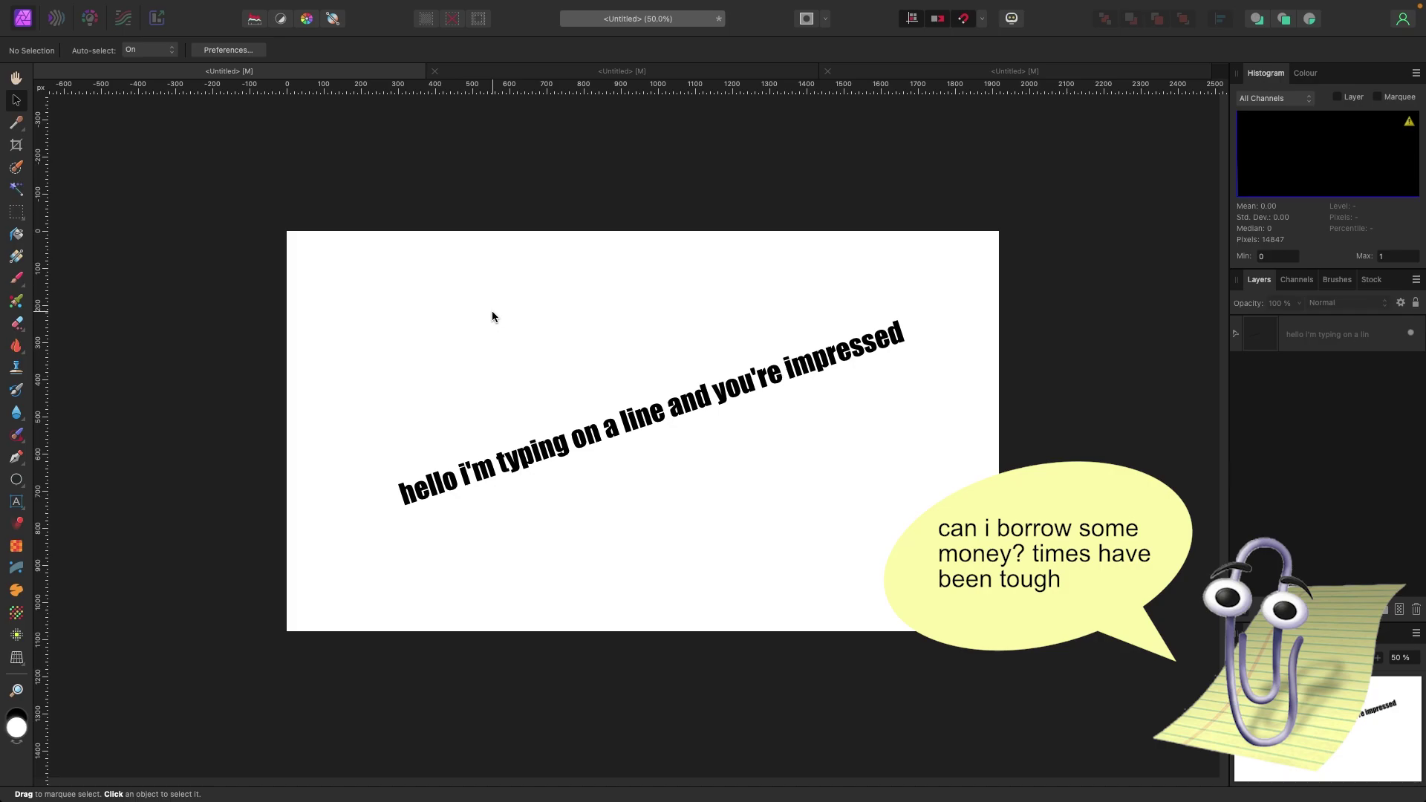
Delete the text on the diagonal line.
{"action": "left_click", "coordinate": [578, 437]}
{"action": "key", "text": "Delete"}
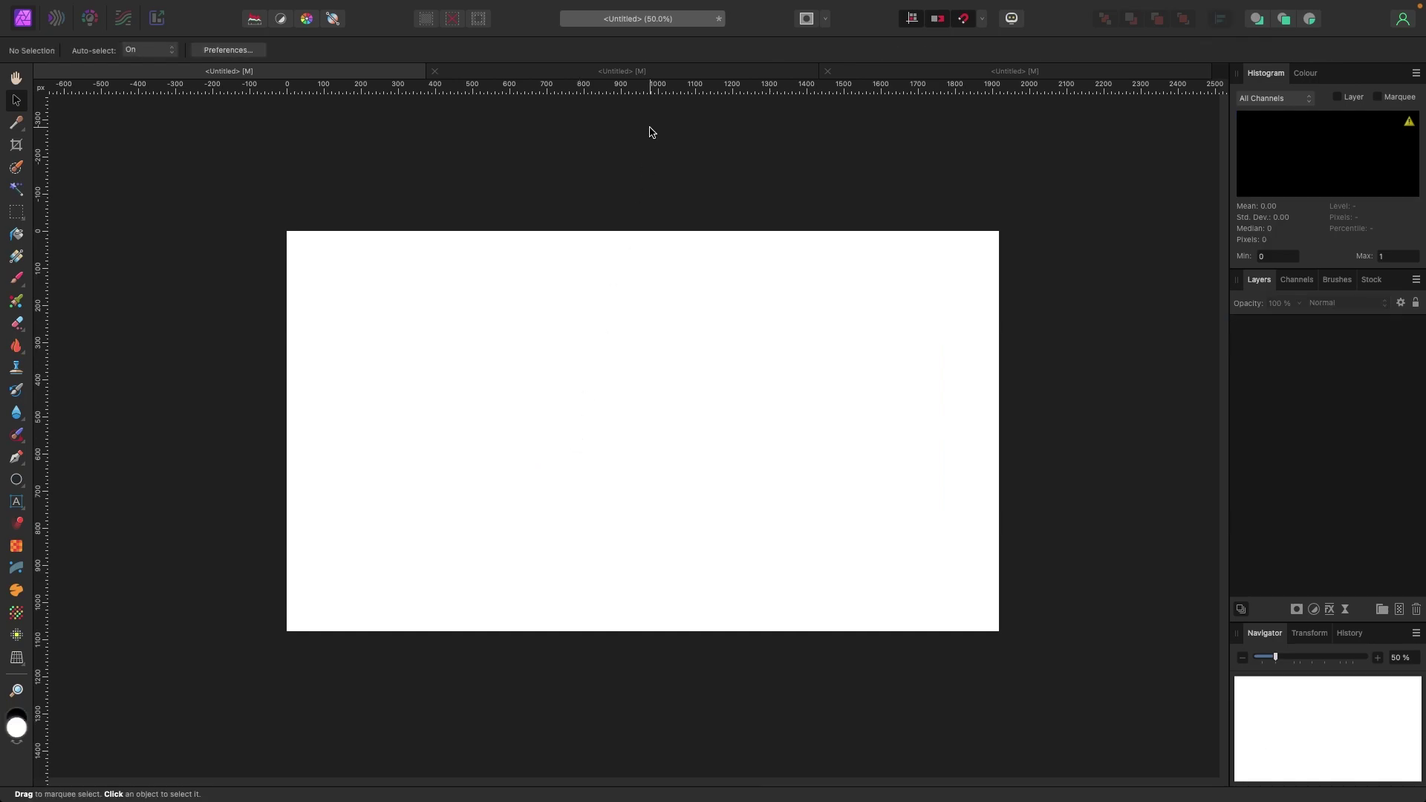
In the flamingo photo document, trace the upper edge of the bird's back toward the tail with a curved Pen Tool path.
{"action": "left_click", "coordinate": [930, 71]}
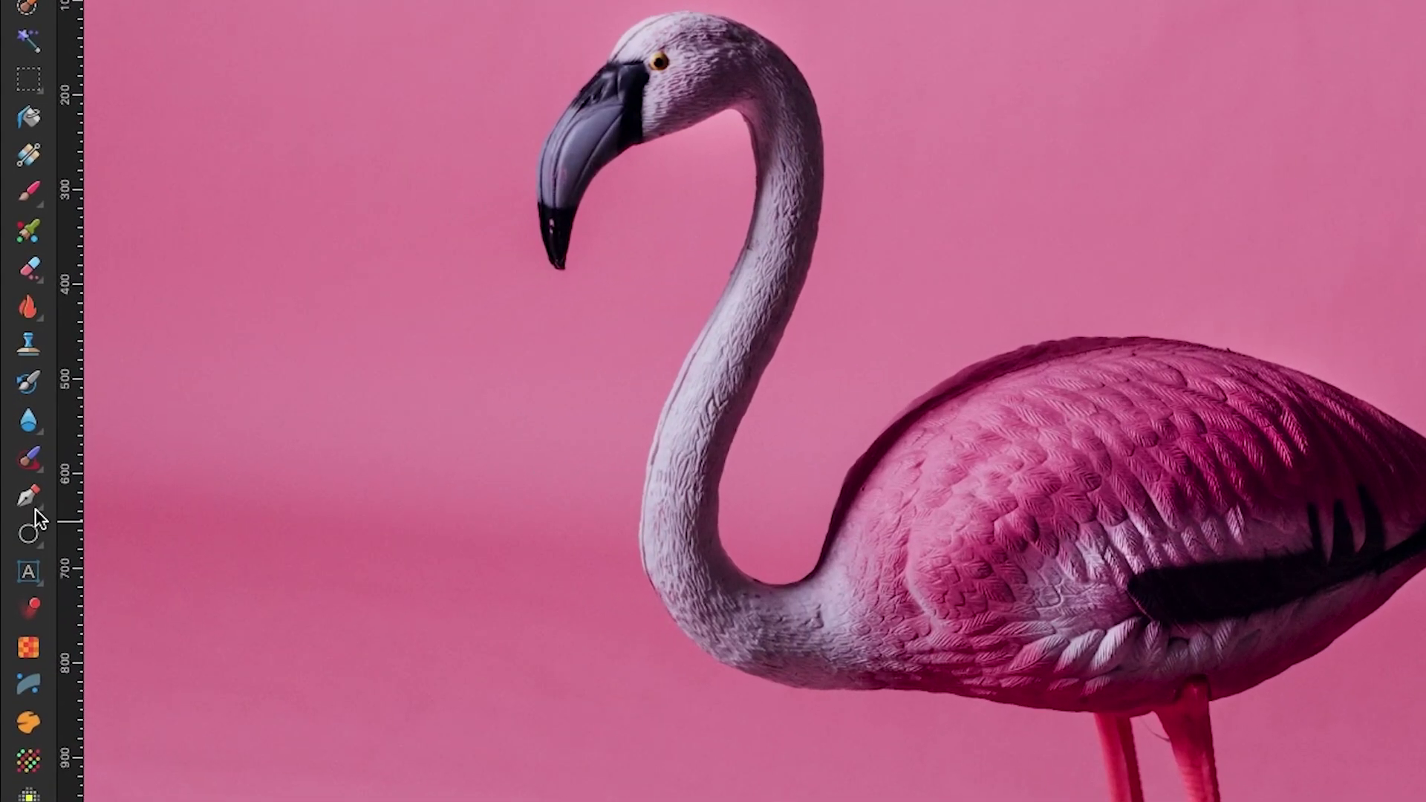
{"action": "left_click", "coordinate": [30, 511]}
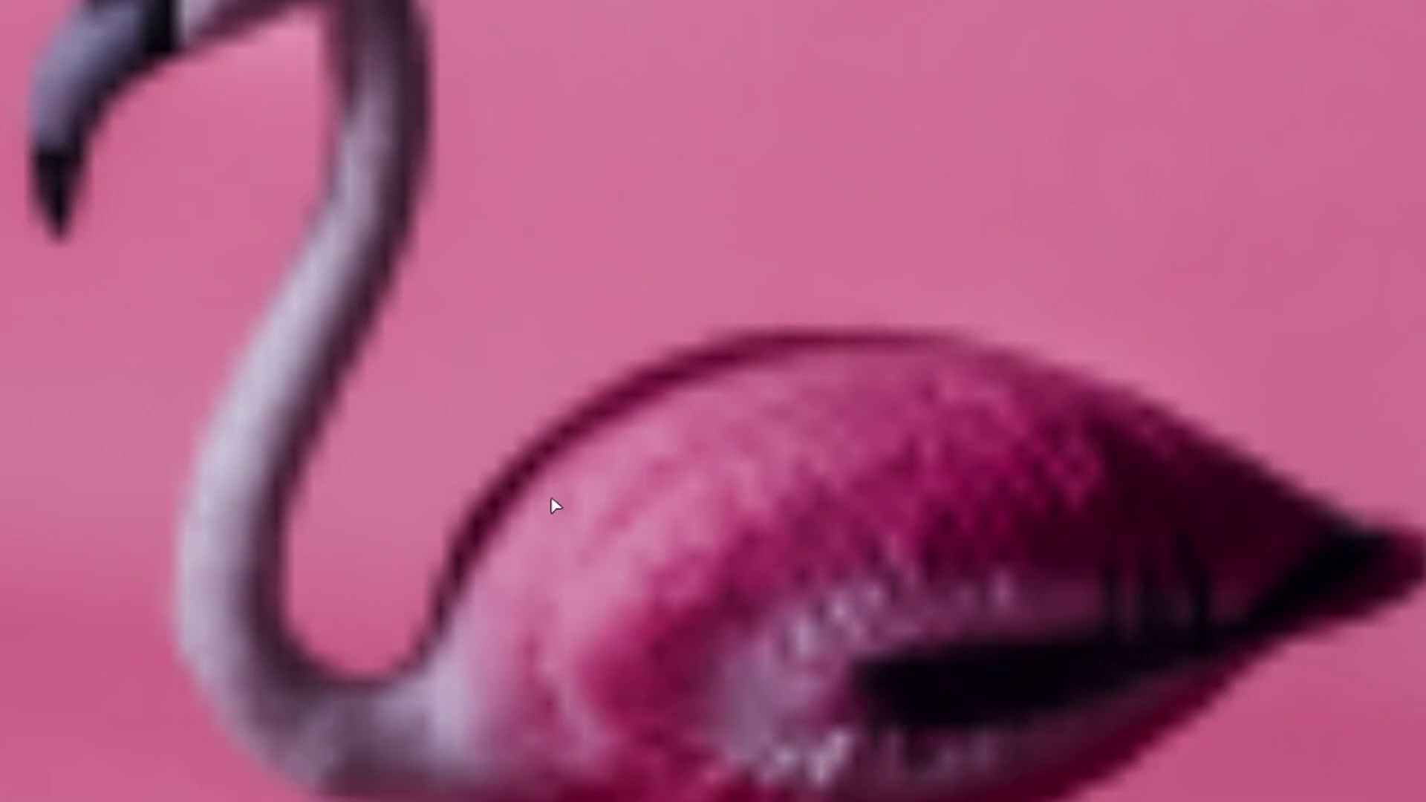
{"action": "left_click", "coordinate": [541, 440]}
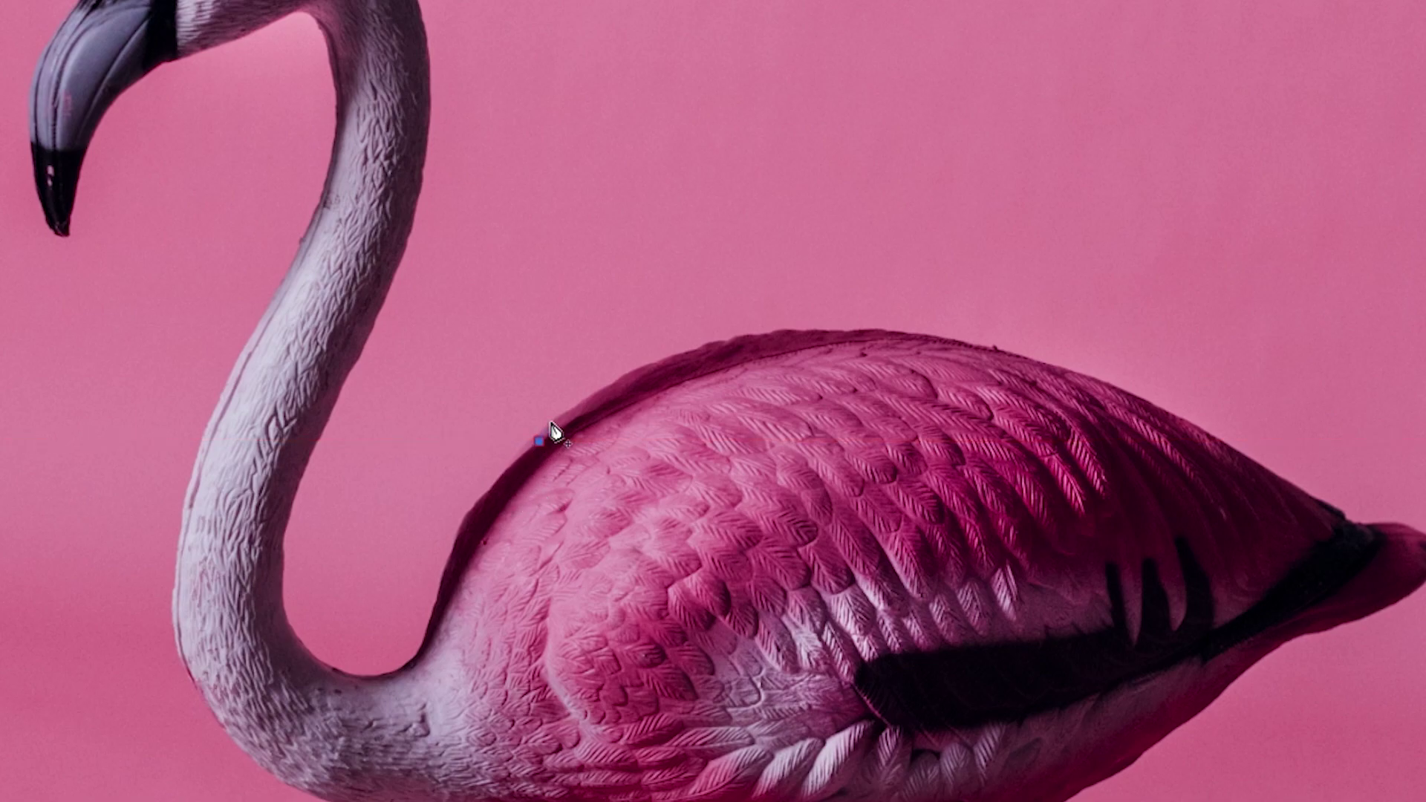
{"action": "left_click_drag", "start_coordinate": [771, 331], "coordinate": [889, 335]}
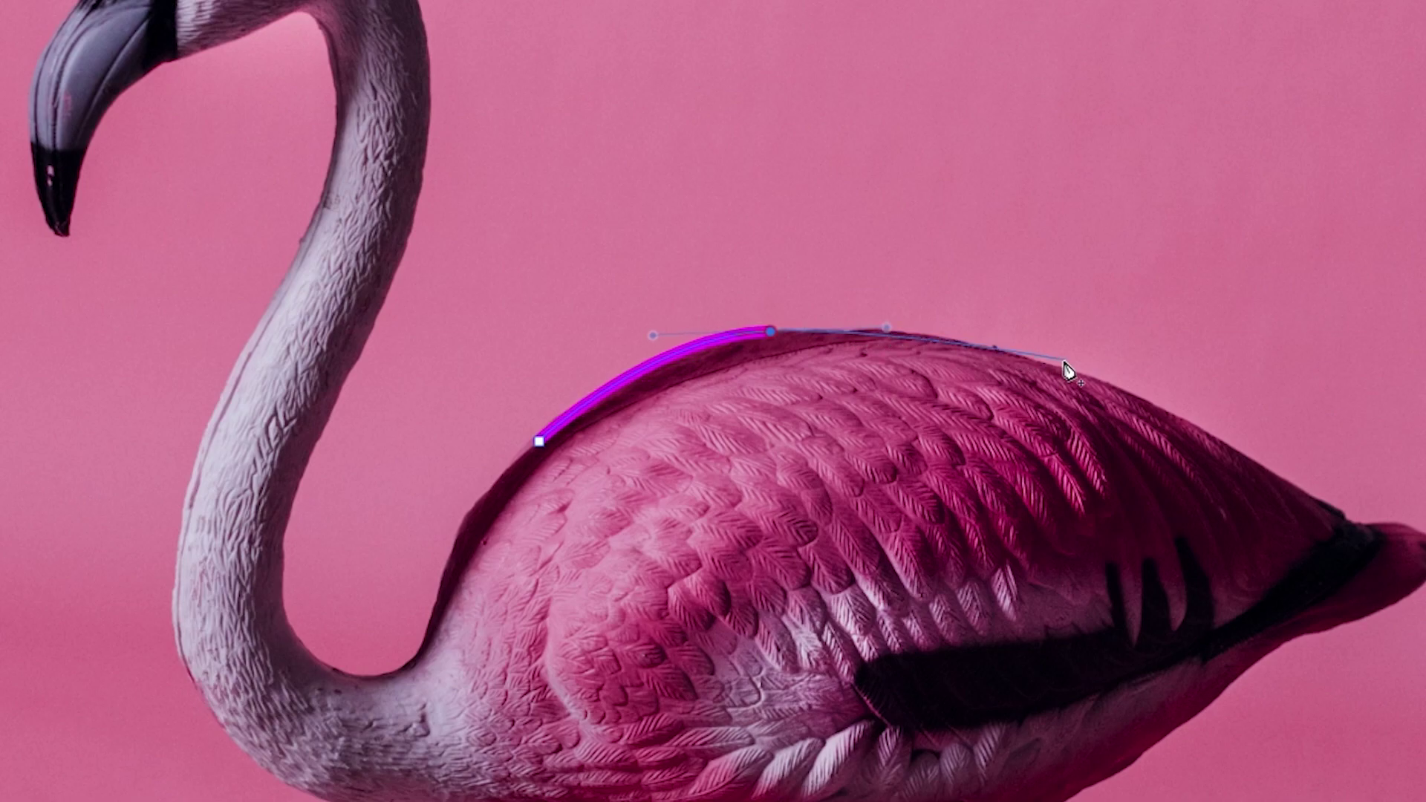
{"action": "left_click_drag", "start_coordinate": [1086, 370], "coordinate": [1139, 397]}
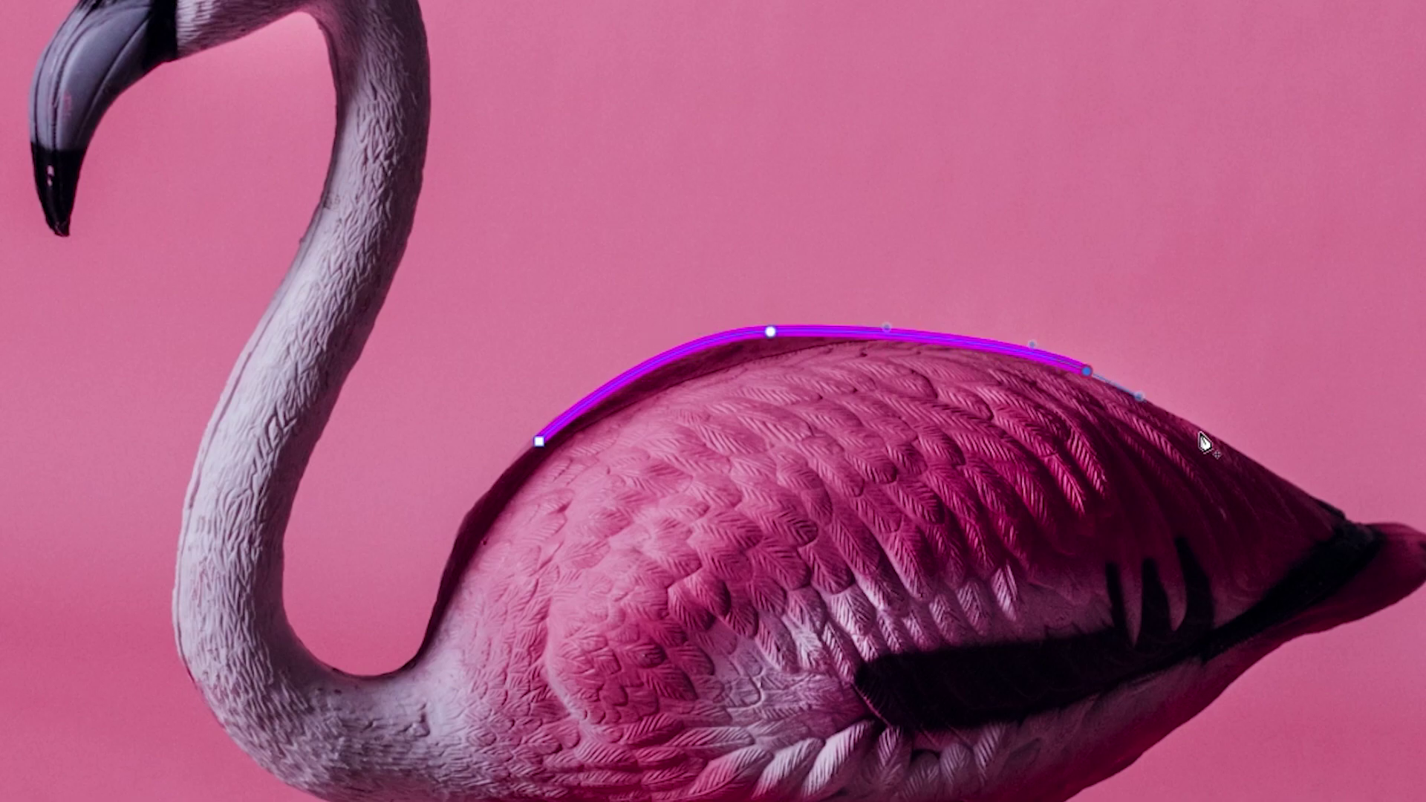
{"action": "left_click_drag", "start_coordinate": [1301, 487], "coordinate": [1327, 519]}
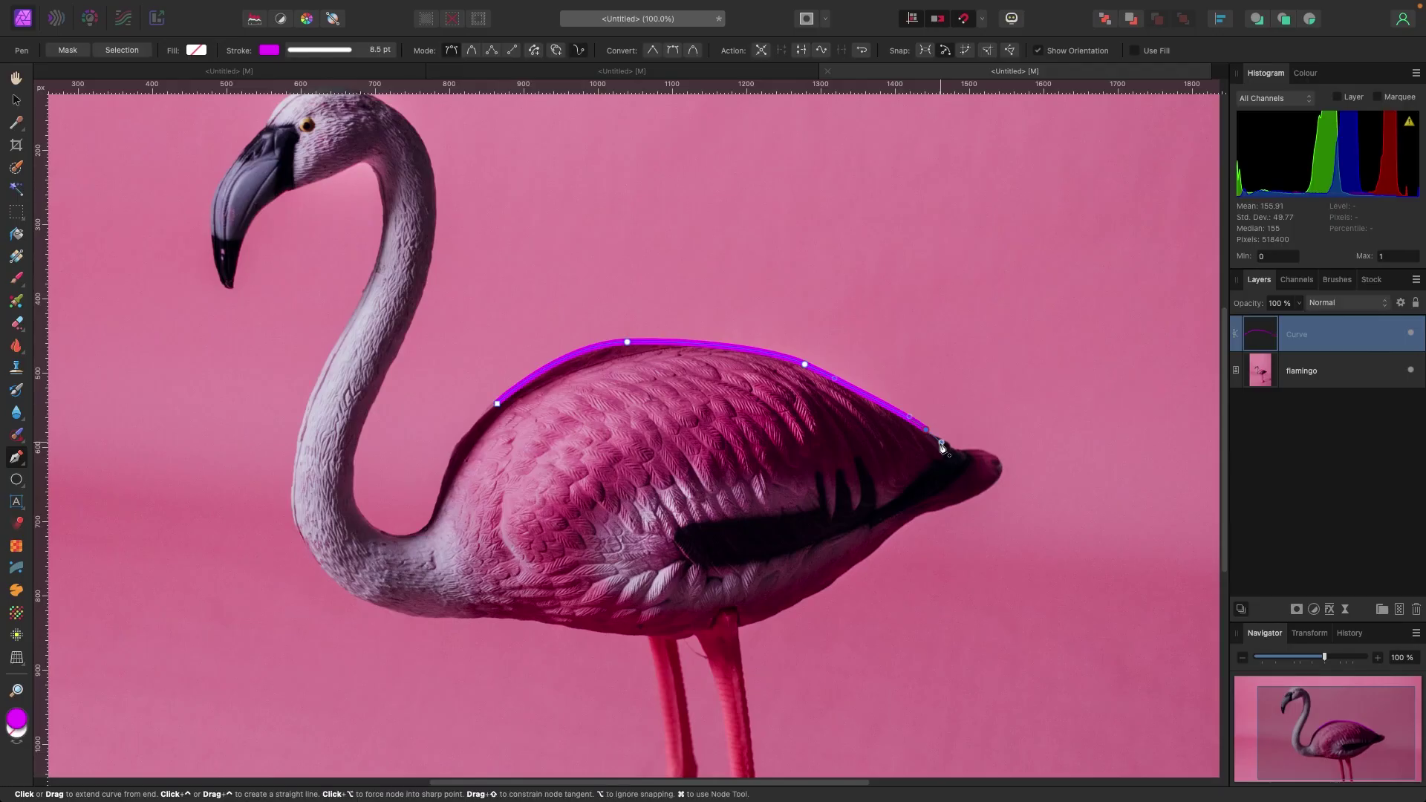
{"action": "key", "text": "v"}
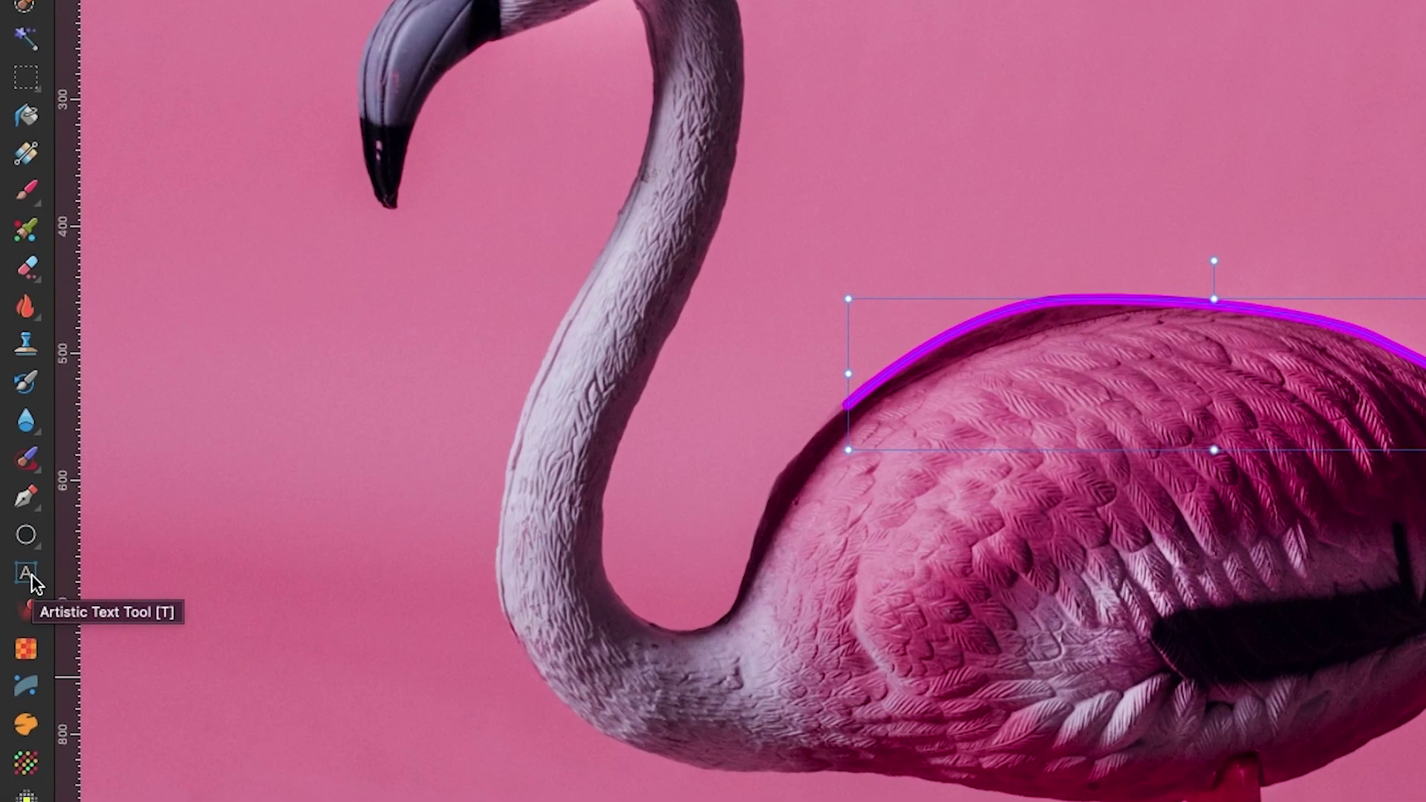
Add the artistic text "FLAMINGO" along the curve, starting at its end nearest the flamingo's neck.
{"action": "left_click", "coordinate": [27, 573]}
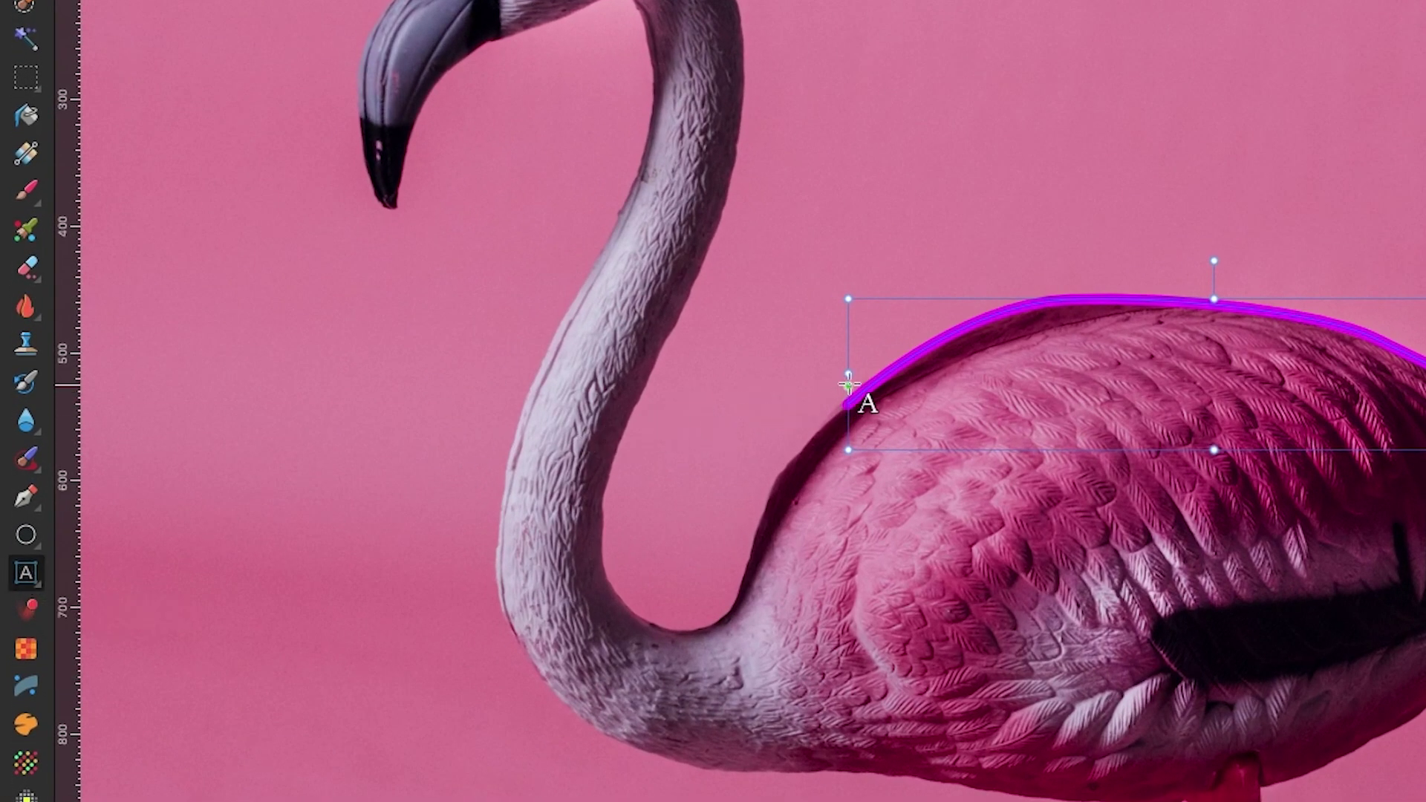
{"action": "left_click", "coordinate": [854, 382]}
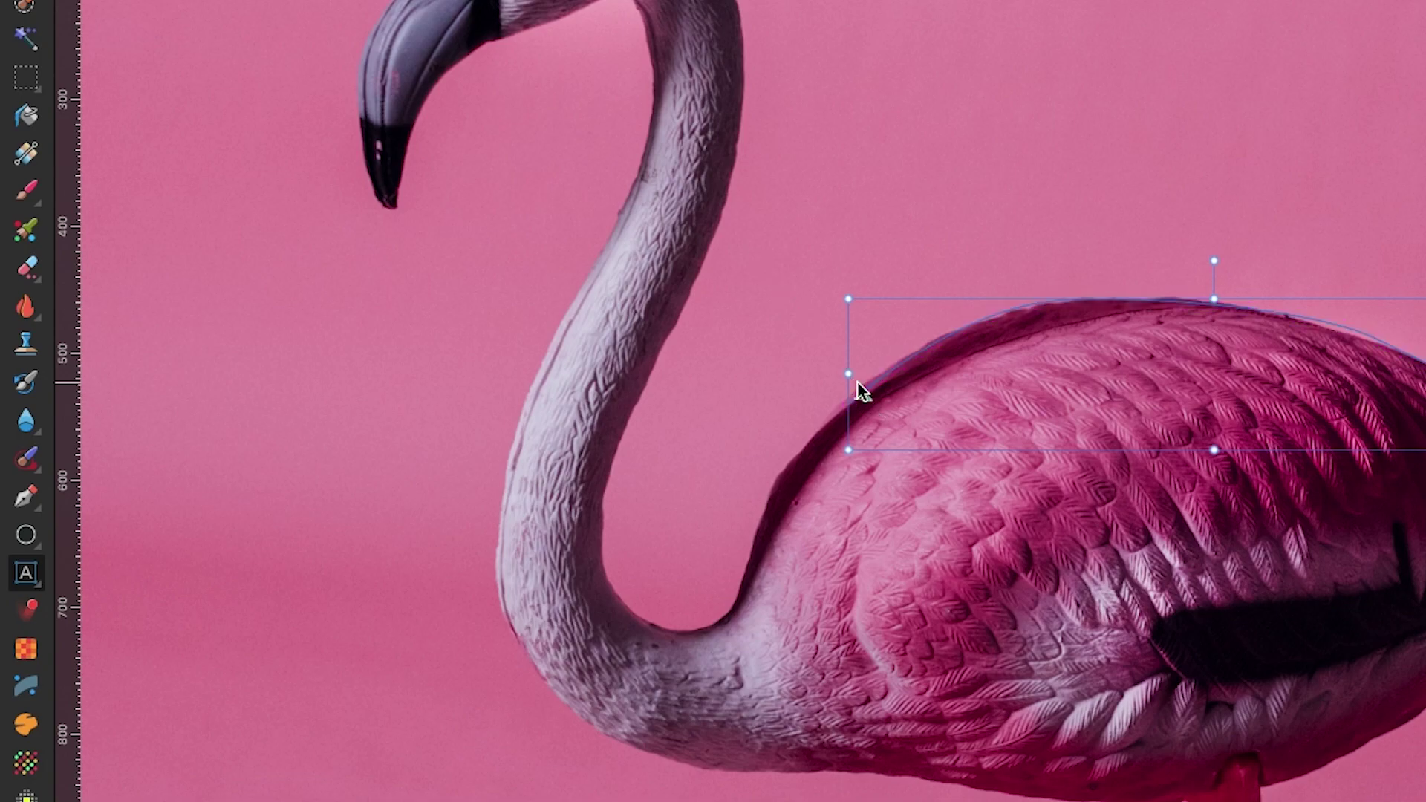
{"action": "type", "text": "FLAMINGO"}
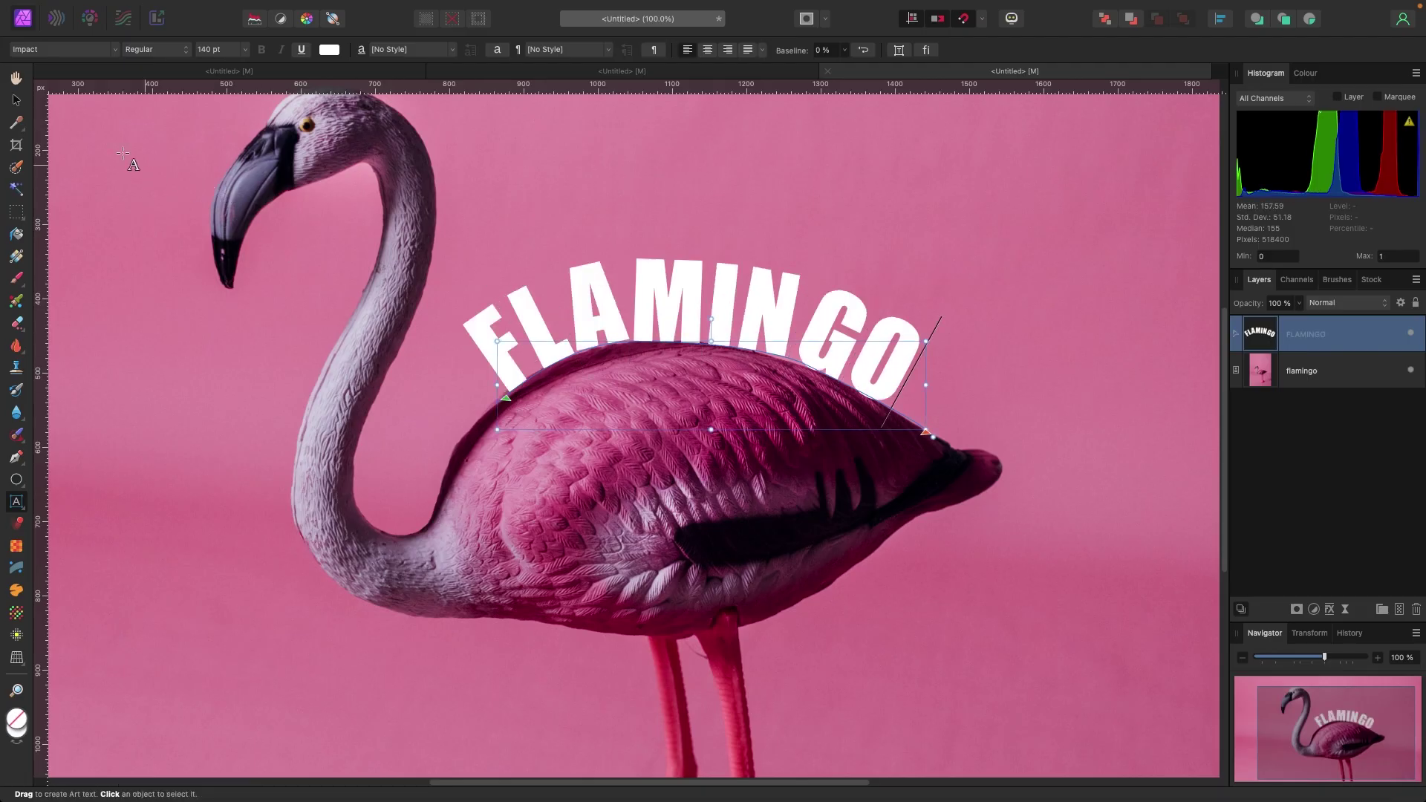
{"action": "left_click", "coordinate": [16, 100]}
{"action": "key", "text": "super+minus"}
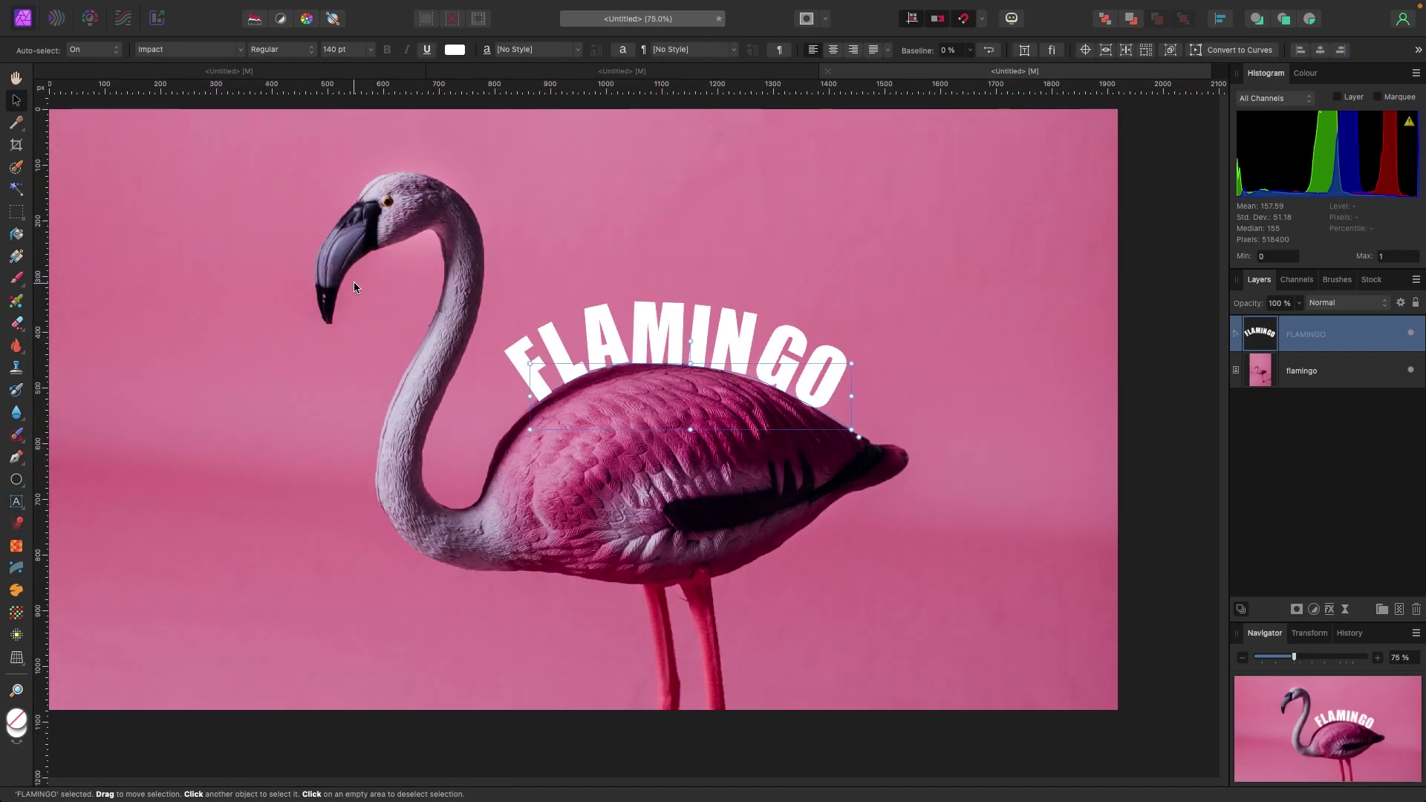
{"action": "key", "text": "super+plus"}
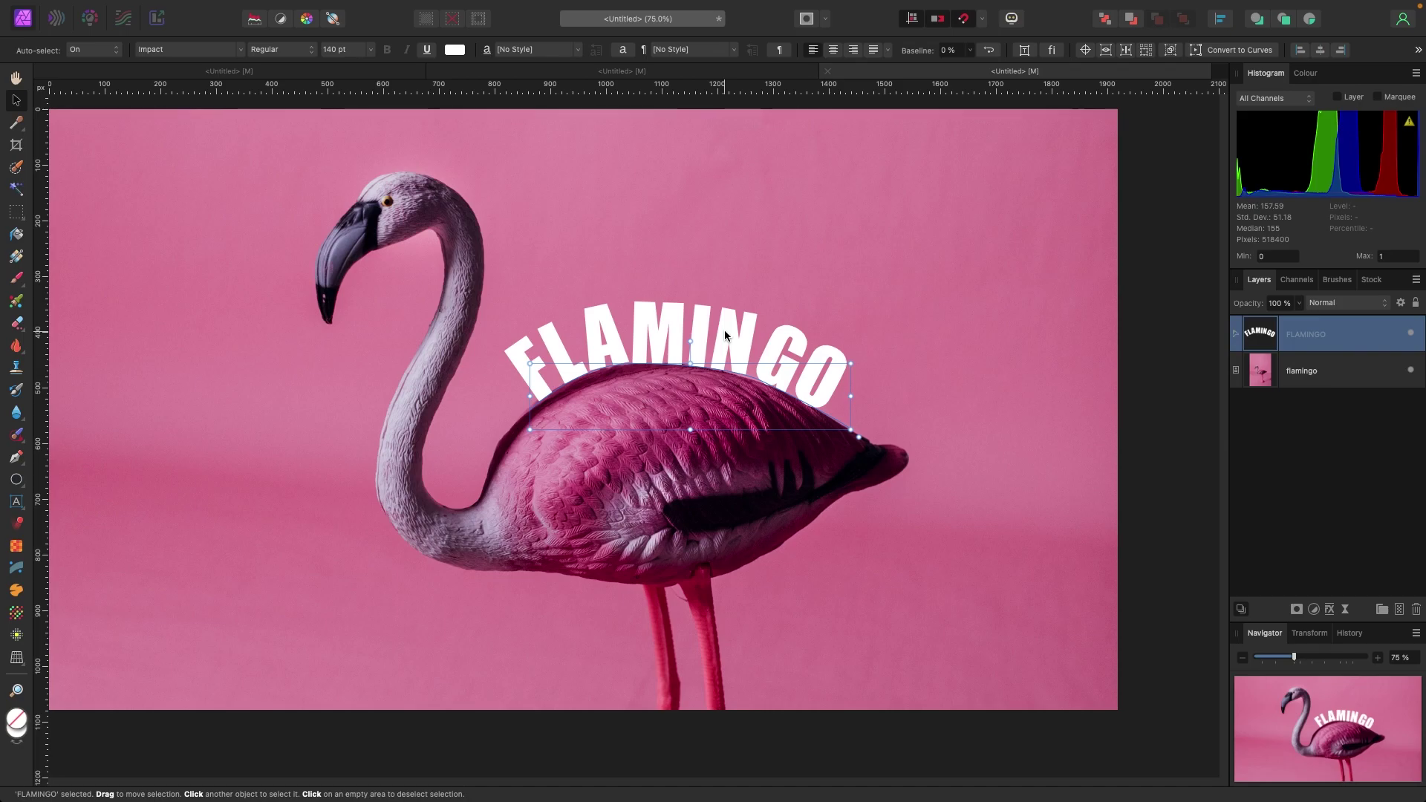
Apply an outer shadow to the FLAMINGO text with a 5.4 px radius, 3 px offset and 23% intensity.
{"action": "key", "text": "t"}
{"action": "left_click", "coordinate": [1329, 609]}
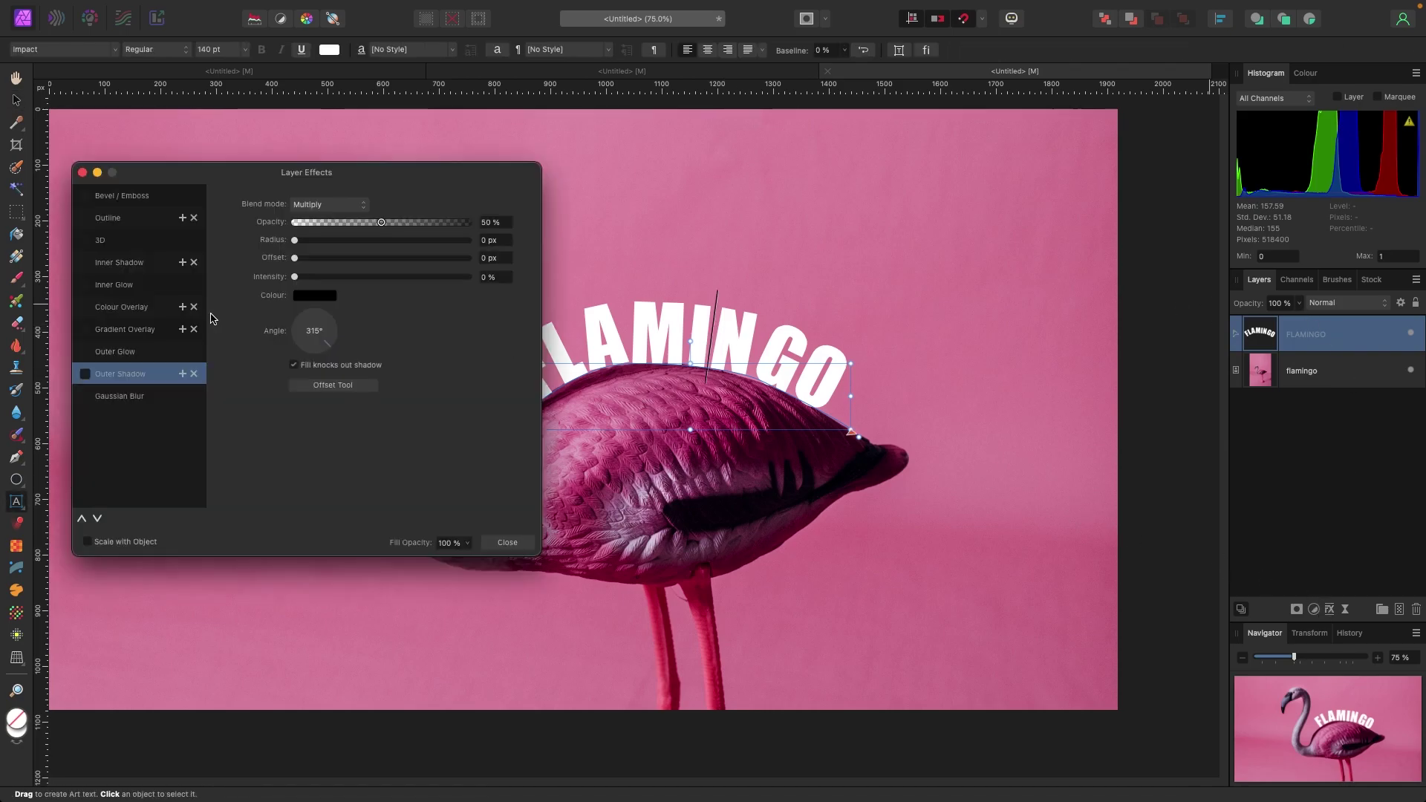
{"action": "left_click_drag", "start_coordinate": [298, 245], "coordinate": [336, 277]}
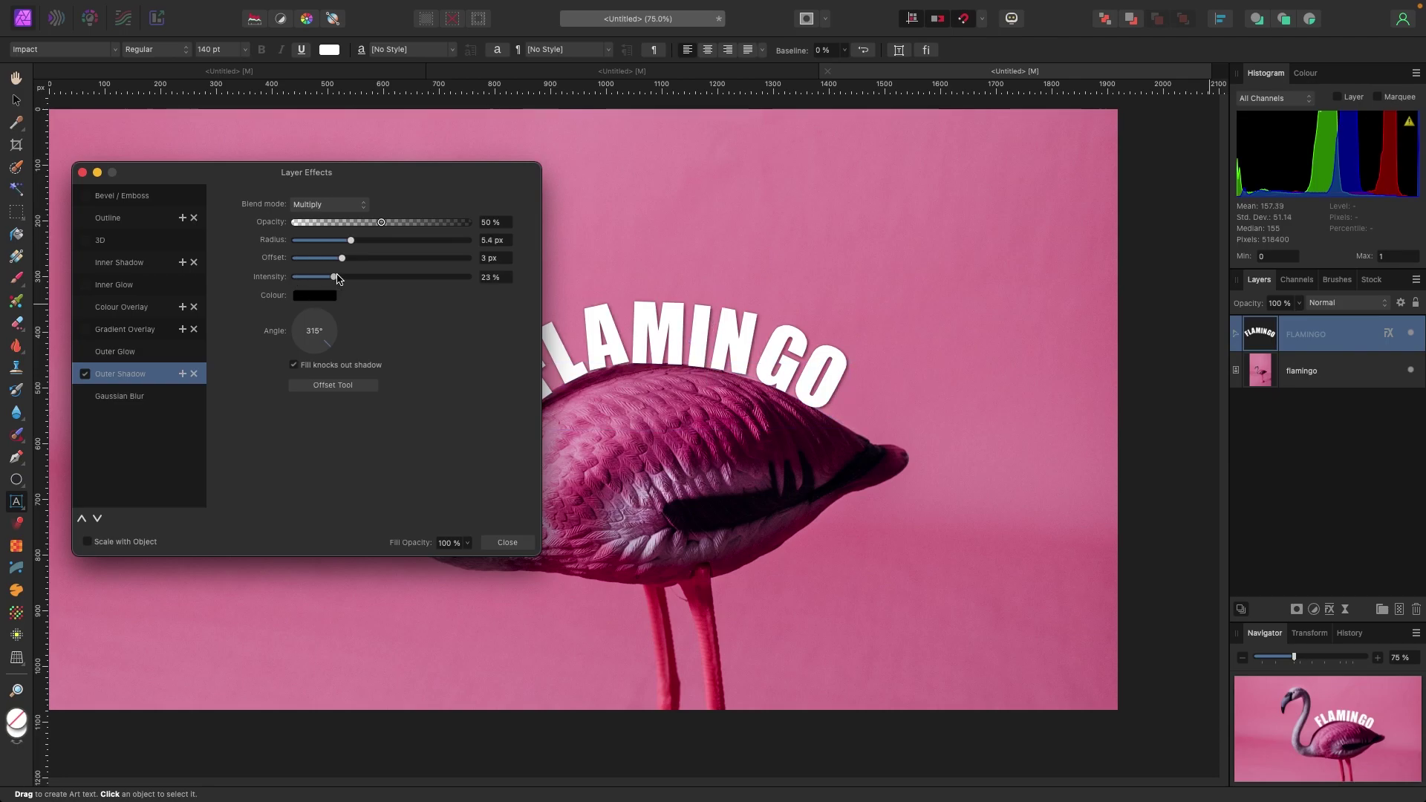
{"action": "left_click", "coordinate": [83, 172]}
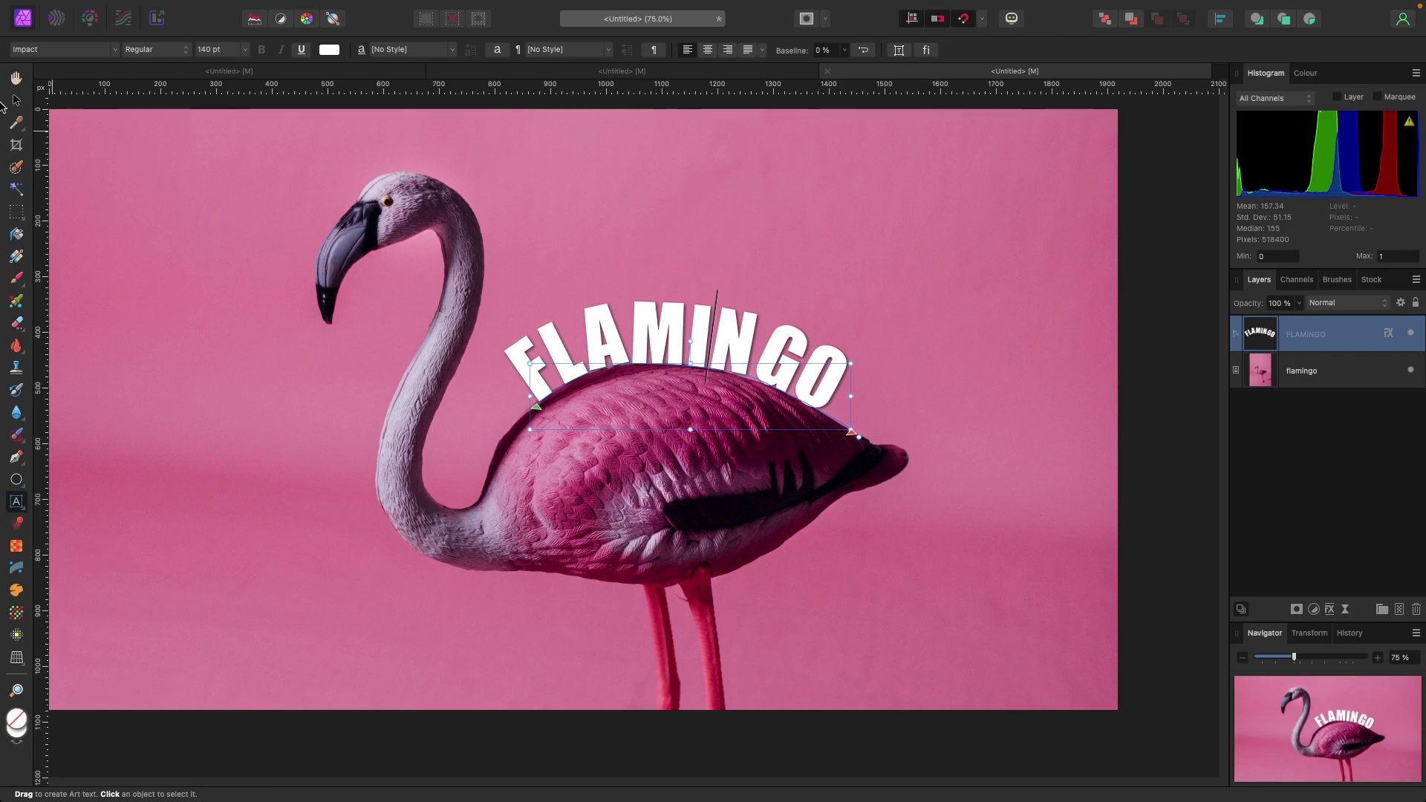
Shift the start of the FLAMINGO text slightly along the curve, and try the Fractis Sans font on it.
{"action": "mouse_move", "coordinate": [536, 407]}
{"action": "left_mouse_down"}
{"action": "mouse_move", "coordinate": [573, 387]}
{"action": "mouse_move", "coordinate": [544, 399]}
{"action": "left_mouse_up"}
{"action": "left_click_drag", "start_coordinate": [851, 420], "coordinate": [520, 357]}
{"action": "left_click", "coordinate": [114, 49]}
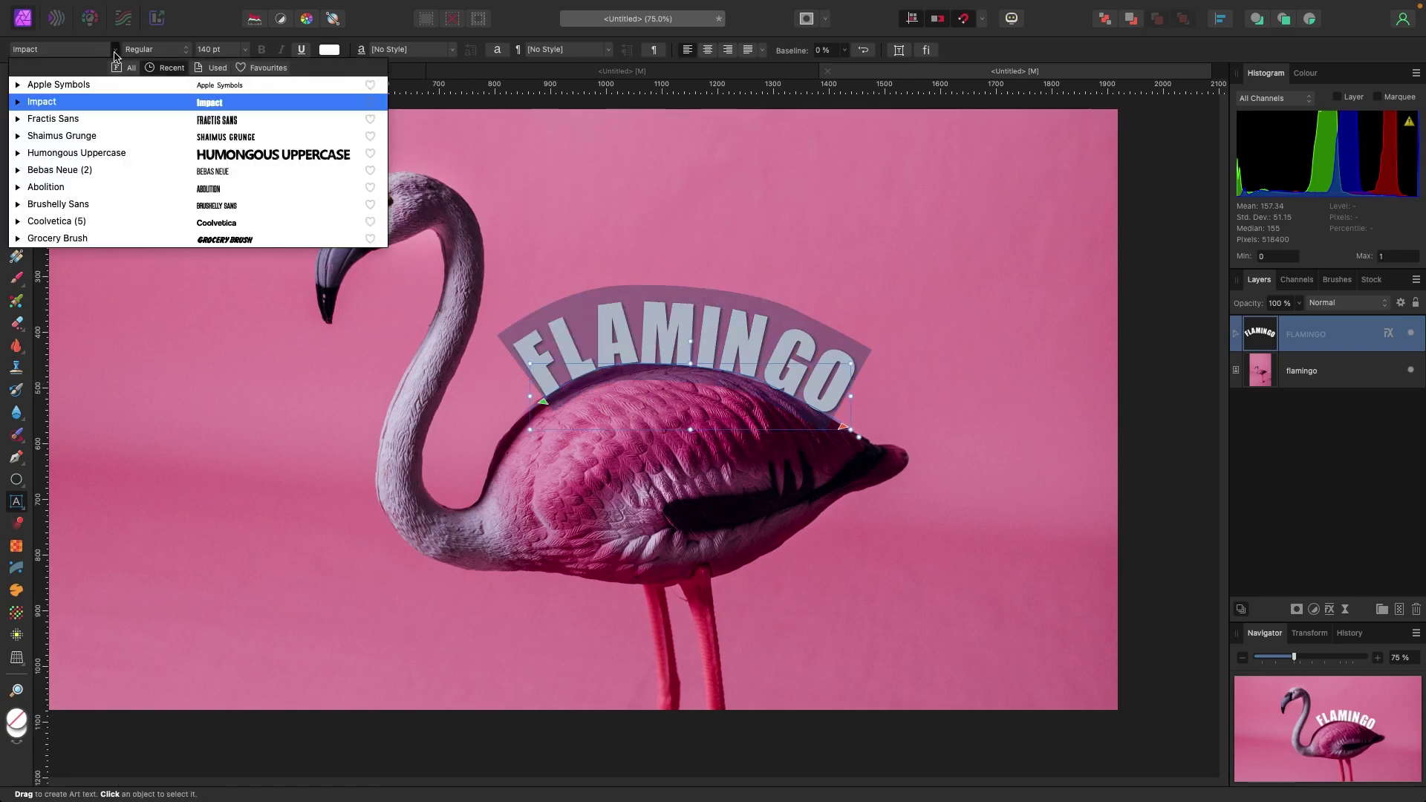
{"action": "left_click", "coordinate": [212, 119]}
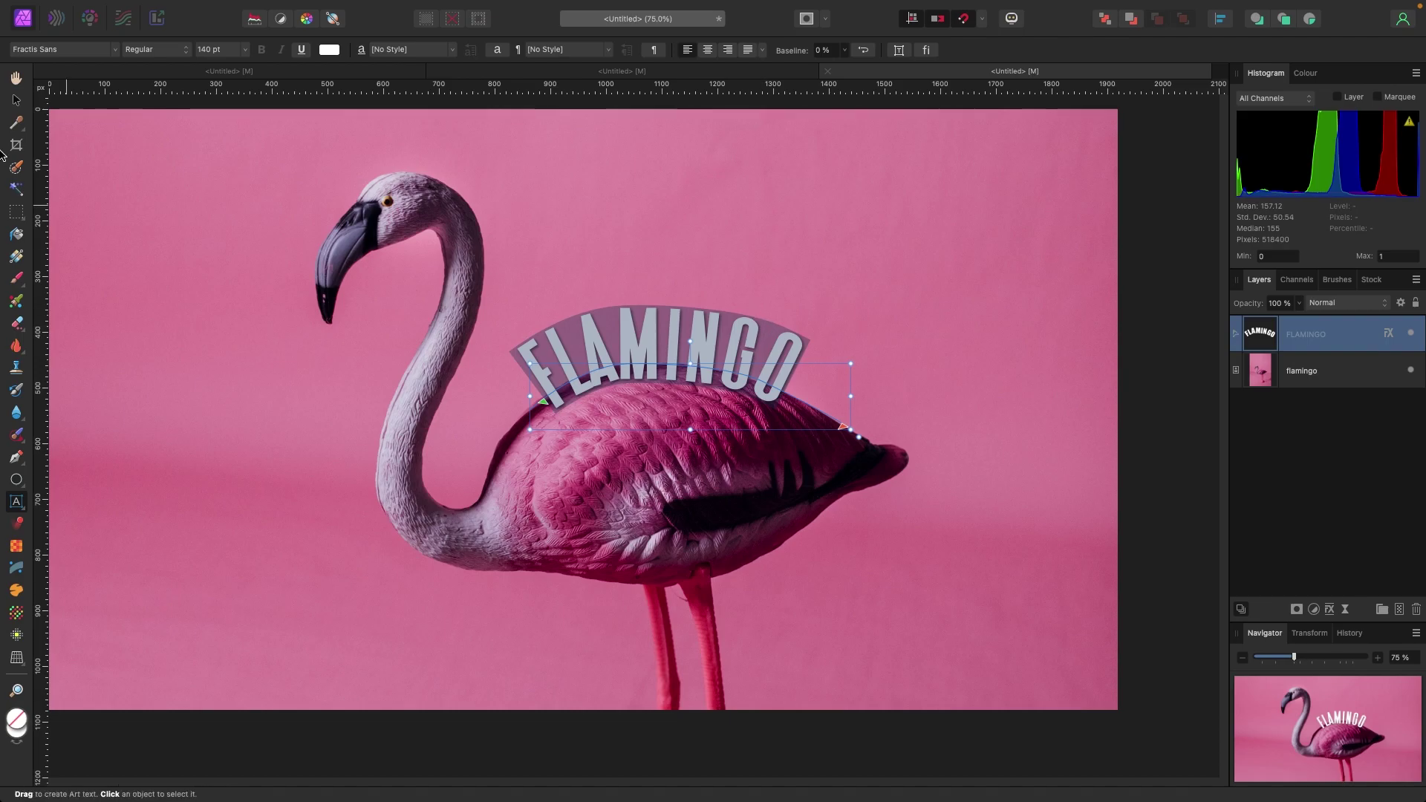
{"action": "left_click", "coordinate": [16, 99]}
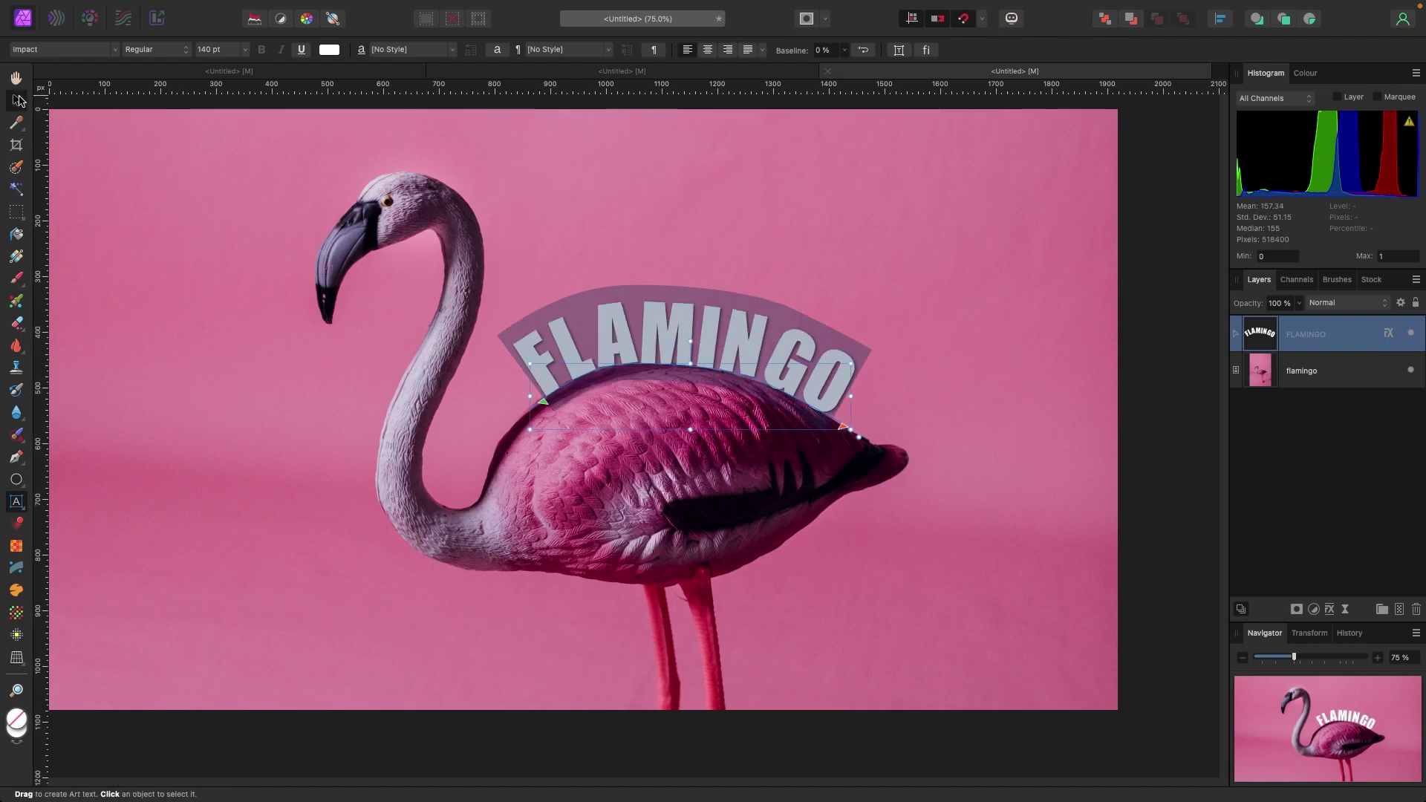
{"action": "left_click", "coordinate": [302, 264]}
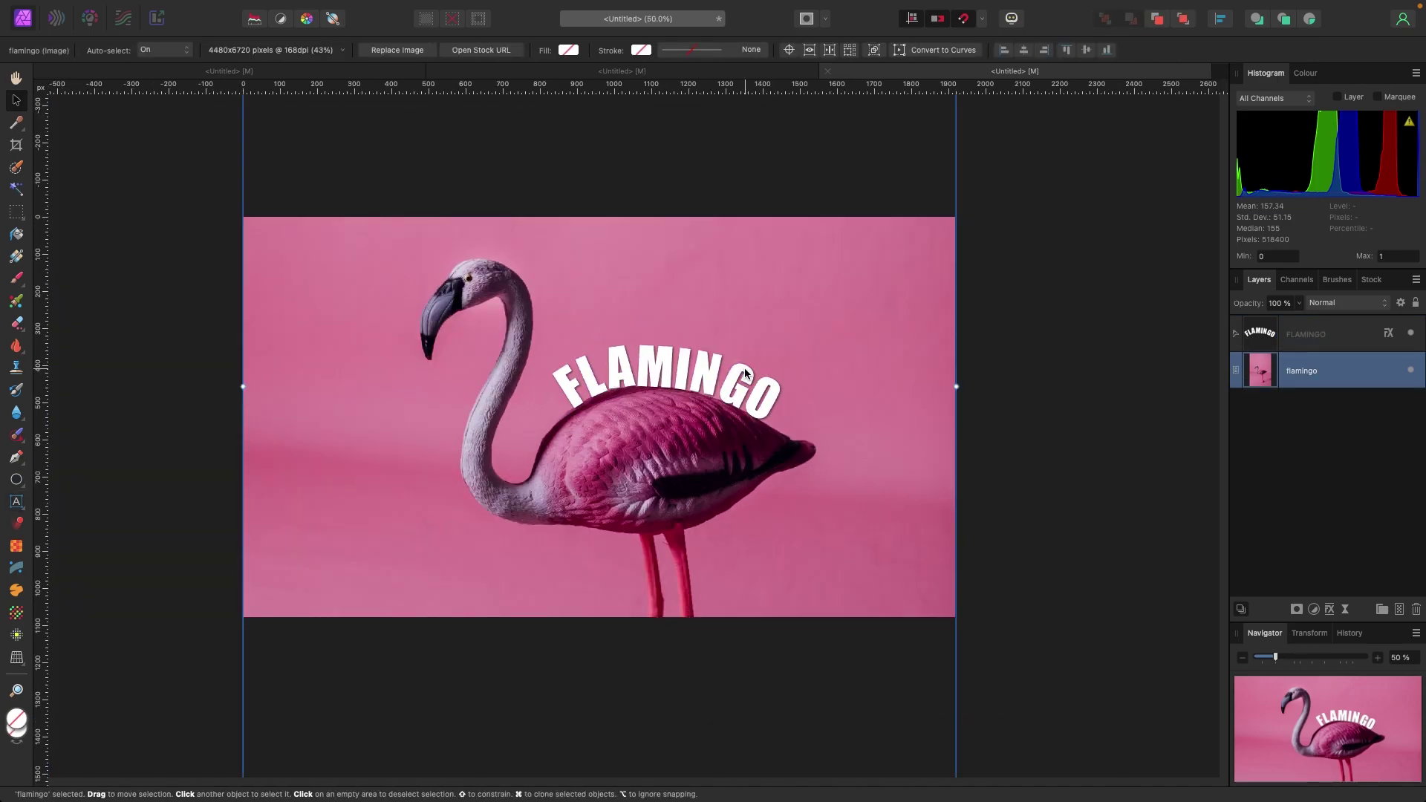
{"action": "scroll", "coordinate": [668, 282], "scroll_direction": "up", "scroll_amount": 1}
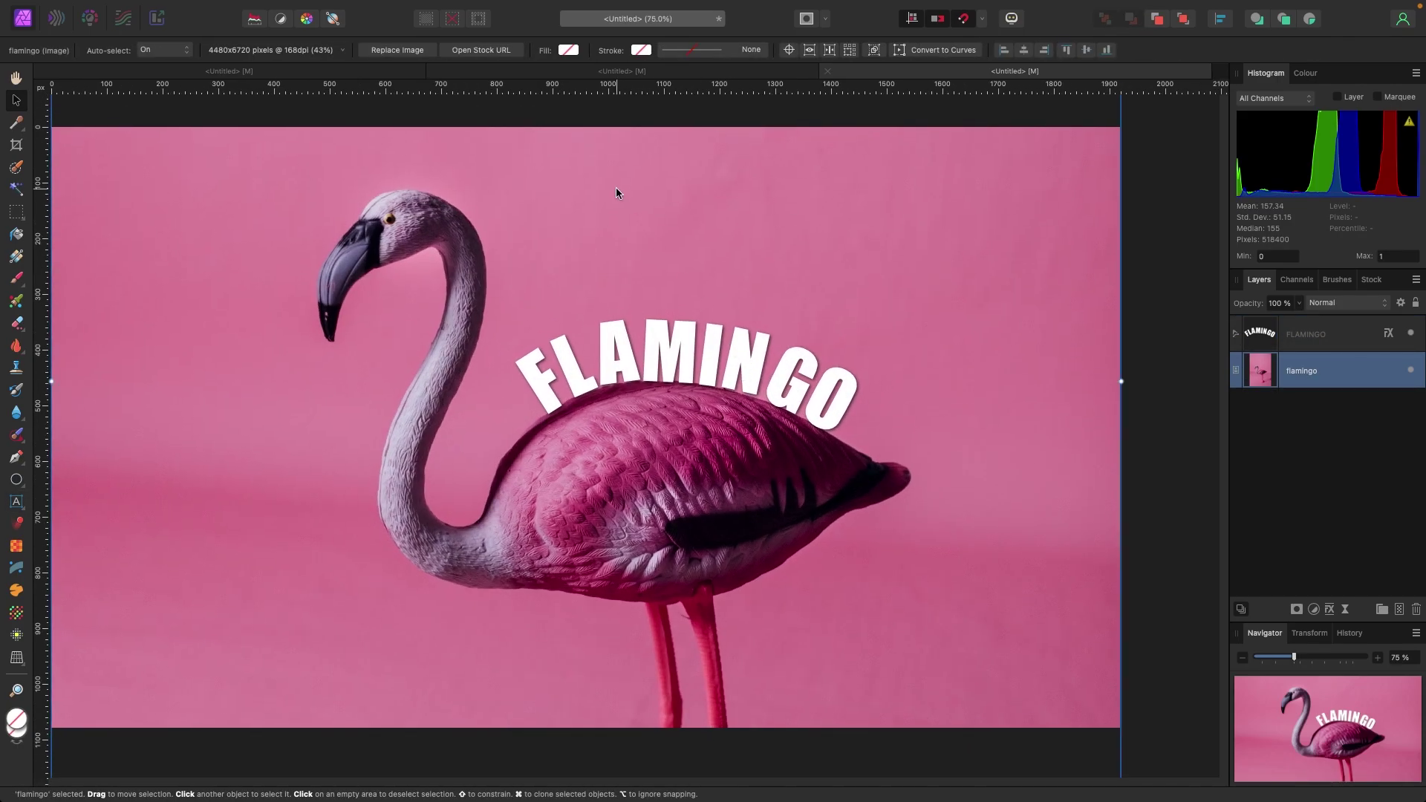
In the blank white document, draw a circle about 700 px in diameter with the Ellipse Tool.
{"action": "left_click", "coordinate": [584, 73]}
{"action": "left_click", "coordinate": [748, 351]}
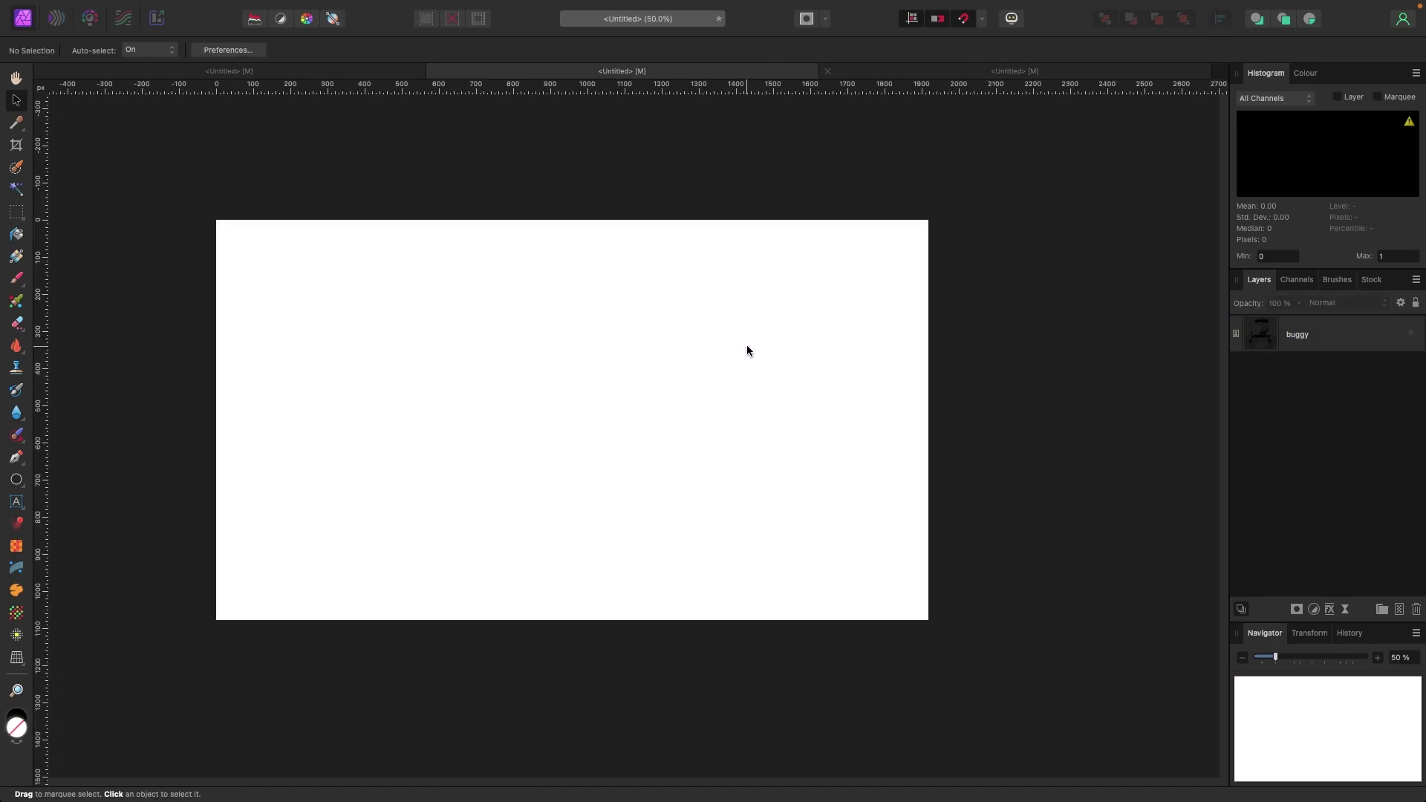
{"action": "scroll", "coordinate": [746, 351], "scroll_direction": "left", "scroll_amount": 1}
{"action": "scroll", "coordinate": [747, 351], "scroll_direction": "up", "scroll_amount": 1}
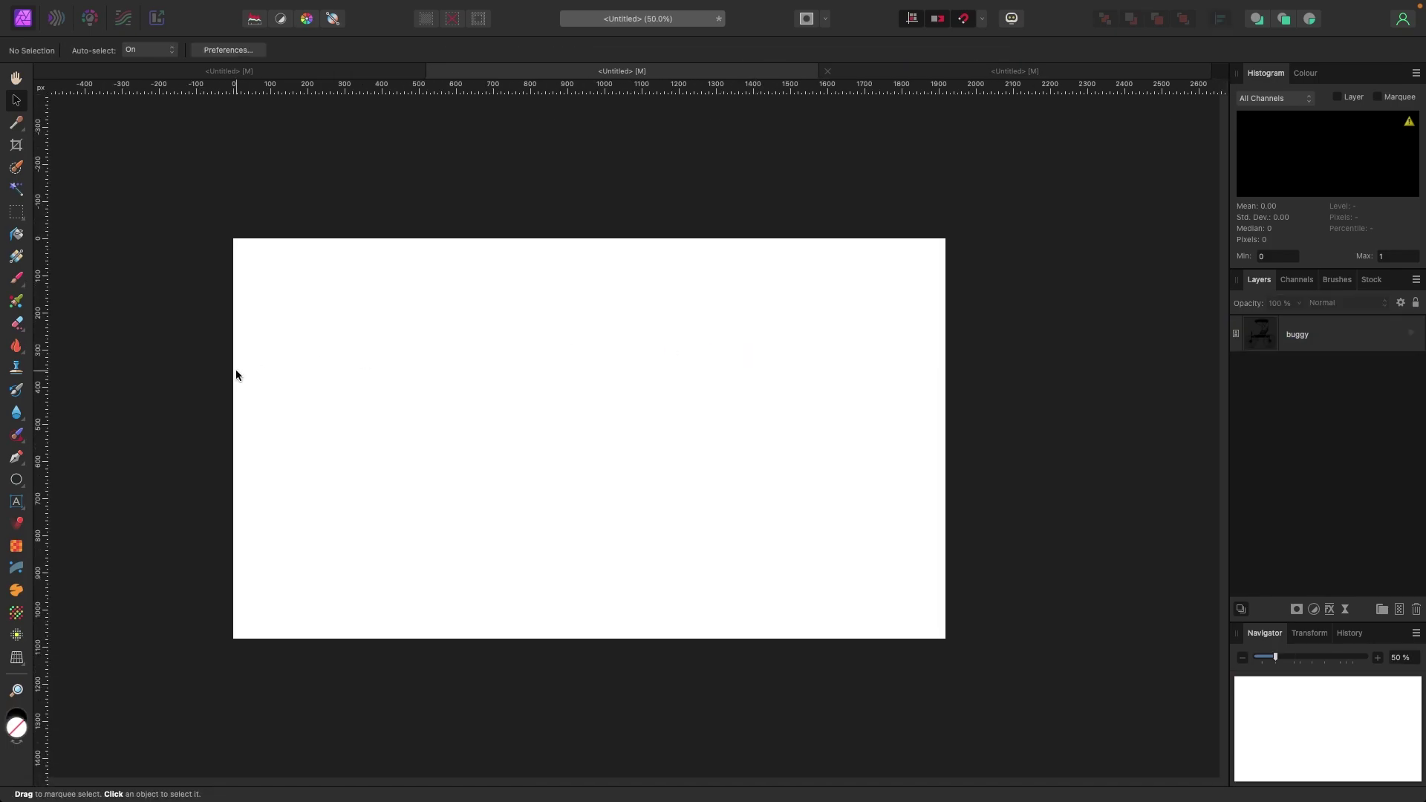
{"action": "left_click", "coordinate": [20, 486]}
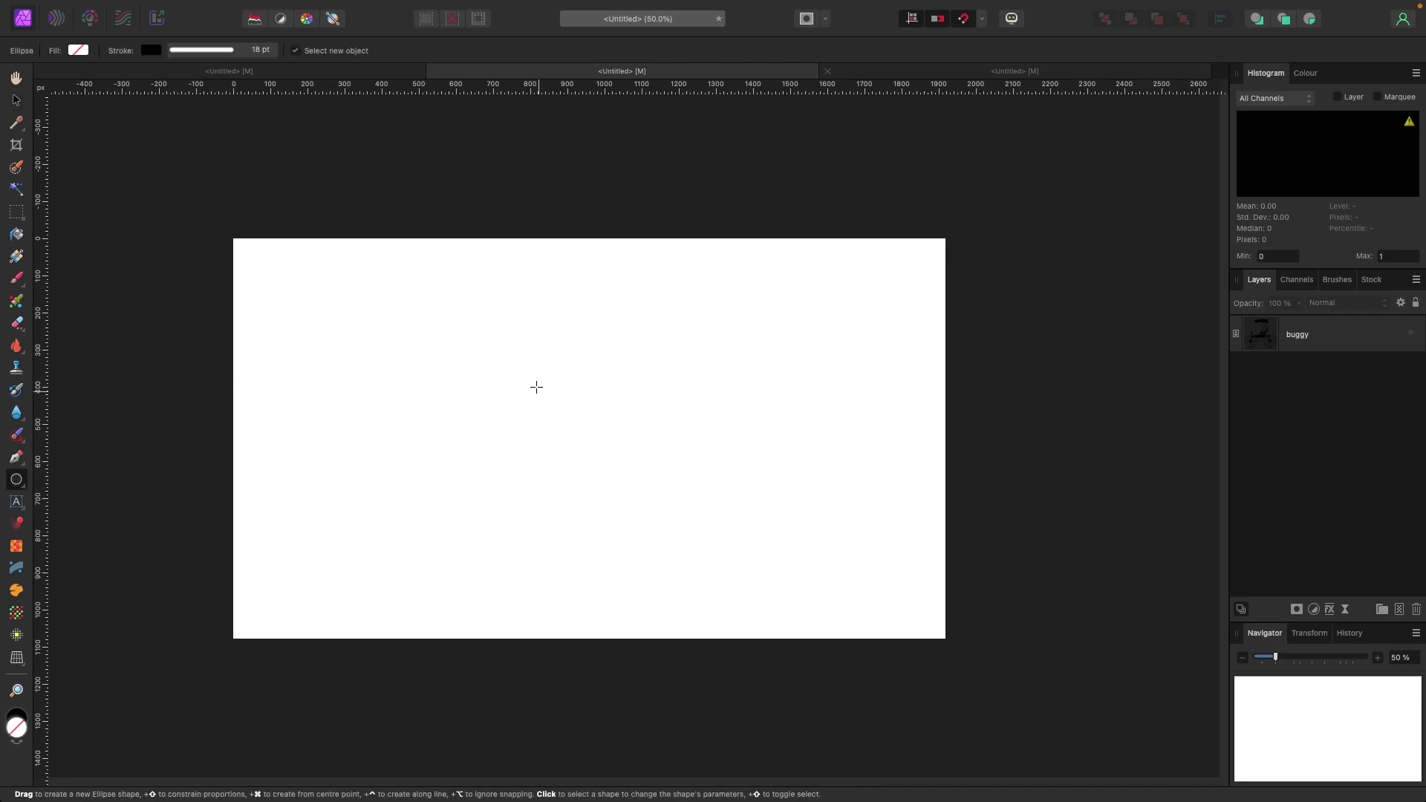
{"action": "left_click_drag", "start_coordinate": [475, 318], "coordinate": [843, 486]}
Centre the circle on the canvas and deselect it.
{"action": "key", "text": "v"}
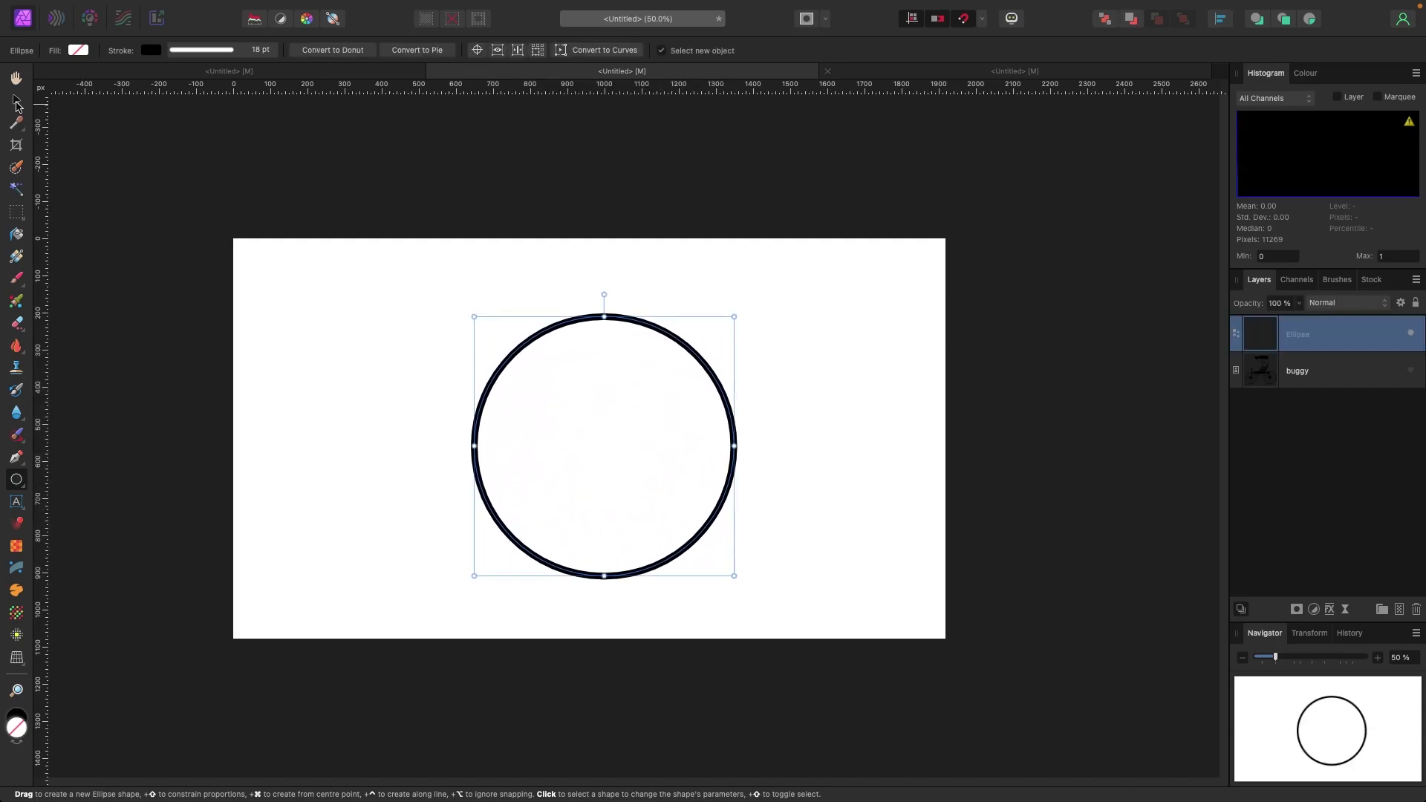
{"action": "mouse_move", "coordinate": [724, 490]}
{"action": "left_mouse_down"}
{"action": "mouse_move", "coordinate": [698, 483]}
{"action": "mouse_move", "coordinate": [715, 483]}
{"action": "left_mouse_up"}
{"action": "key", "text": "super+d"}
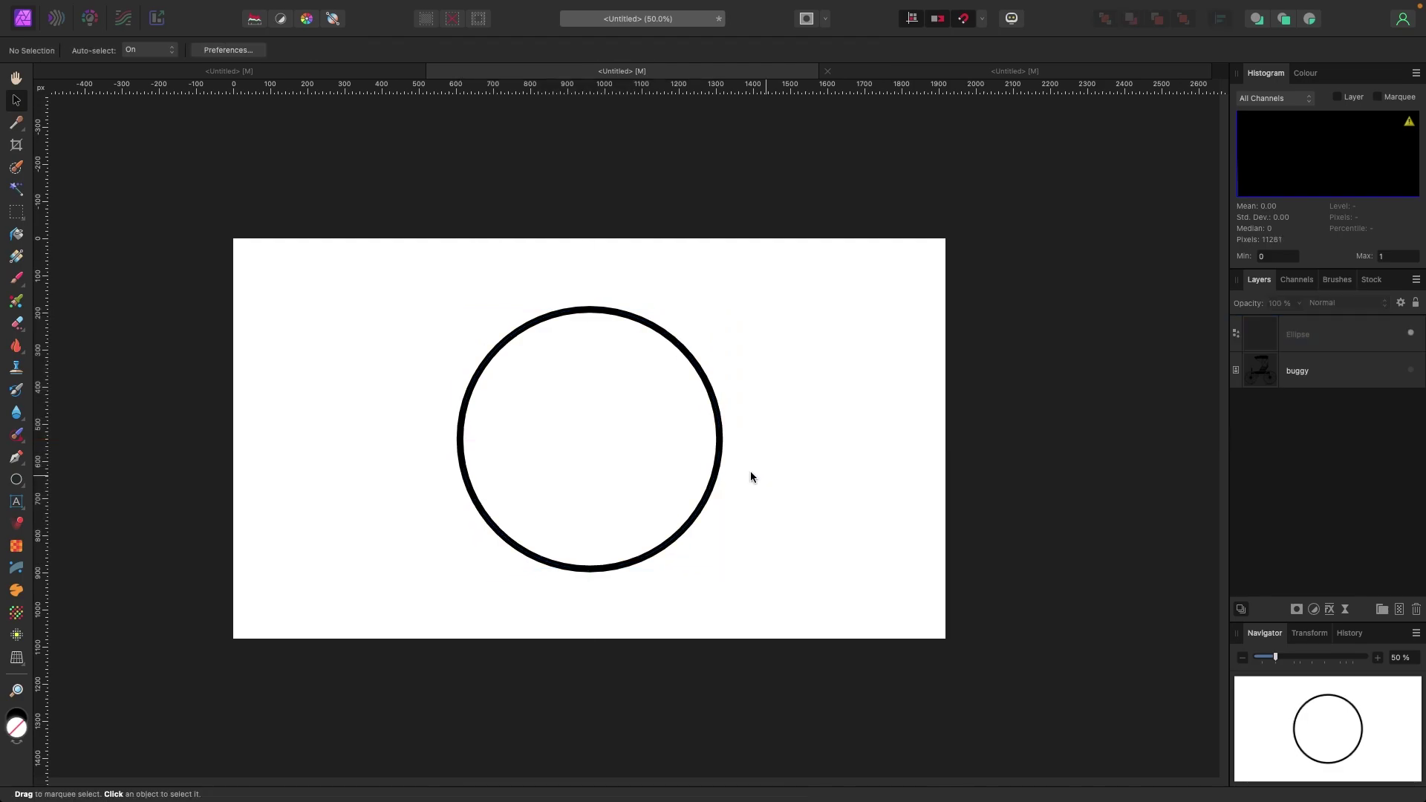
Add the artistic text "DESIGN METHOD" along the outside of the circle, starting on its upper-left arc.
{"action": "scroll", "coordinate": [609, 429], "scroll_direction": "up", "scroll_amount": 1}
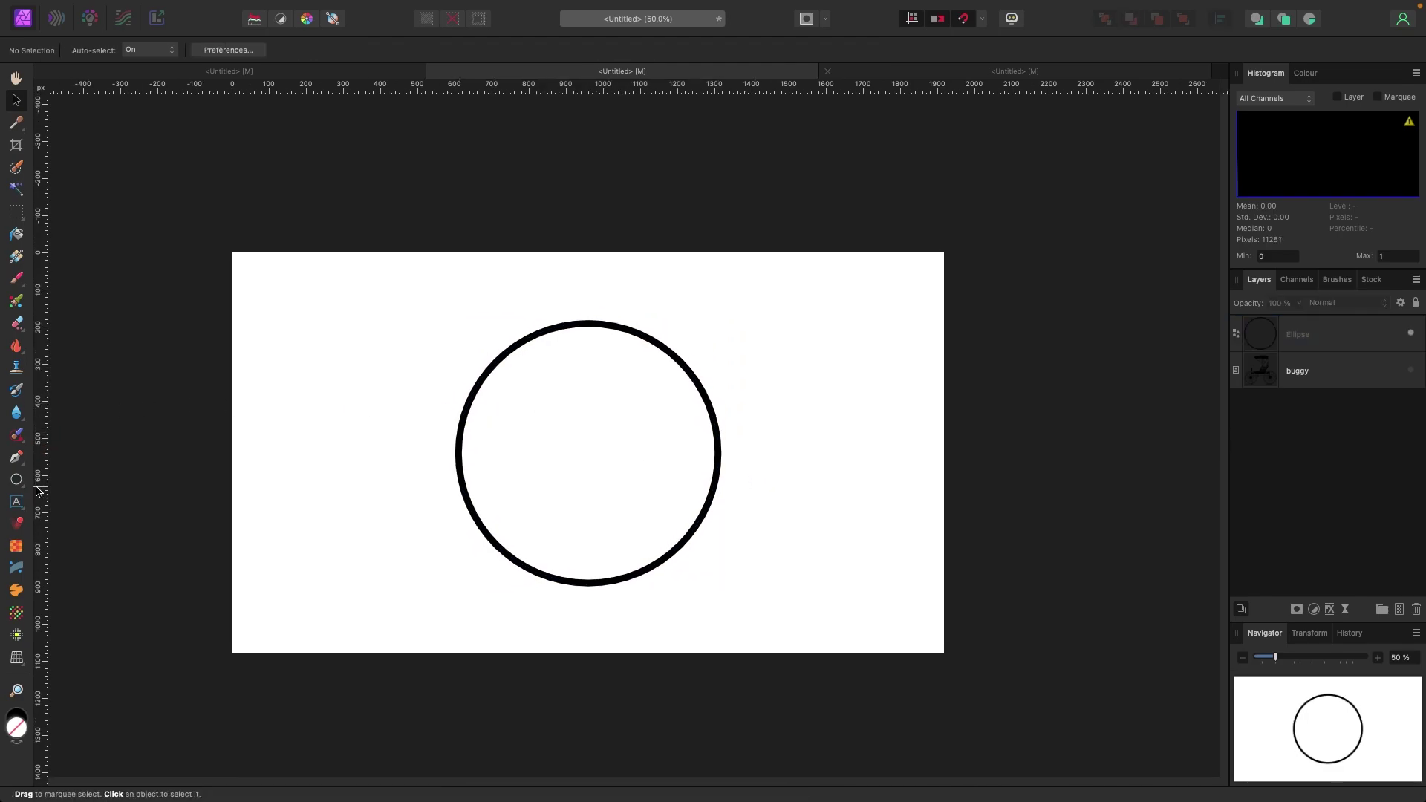
{"action": "left_click", "coordinate": [19, 503]}
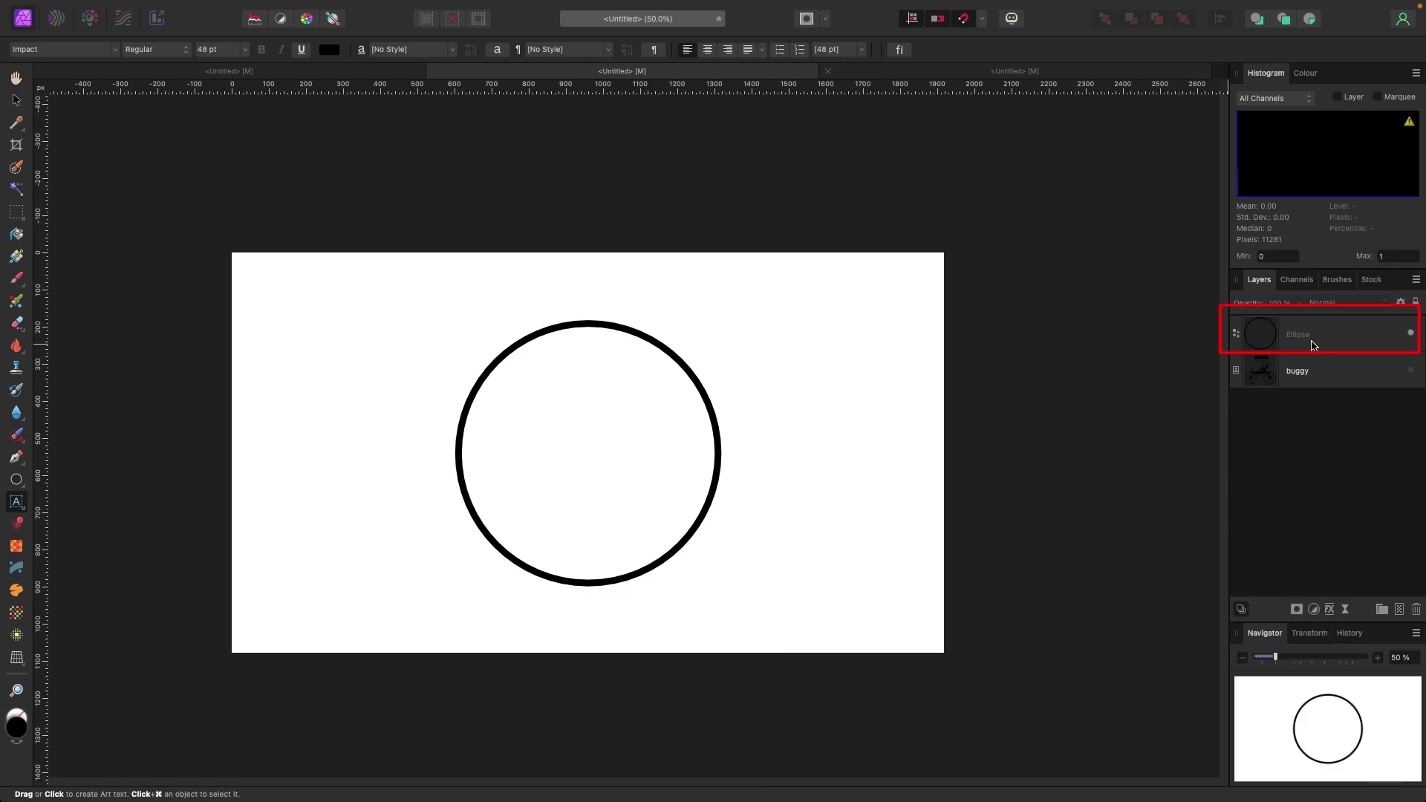
{"action": "left_click", "coordinate": [1313, 345]}
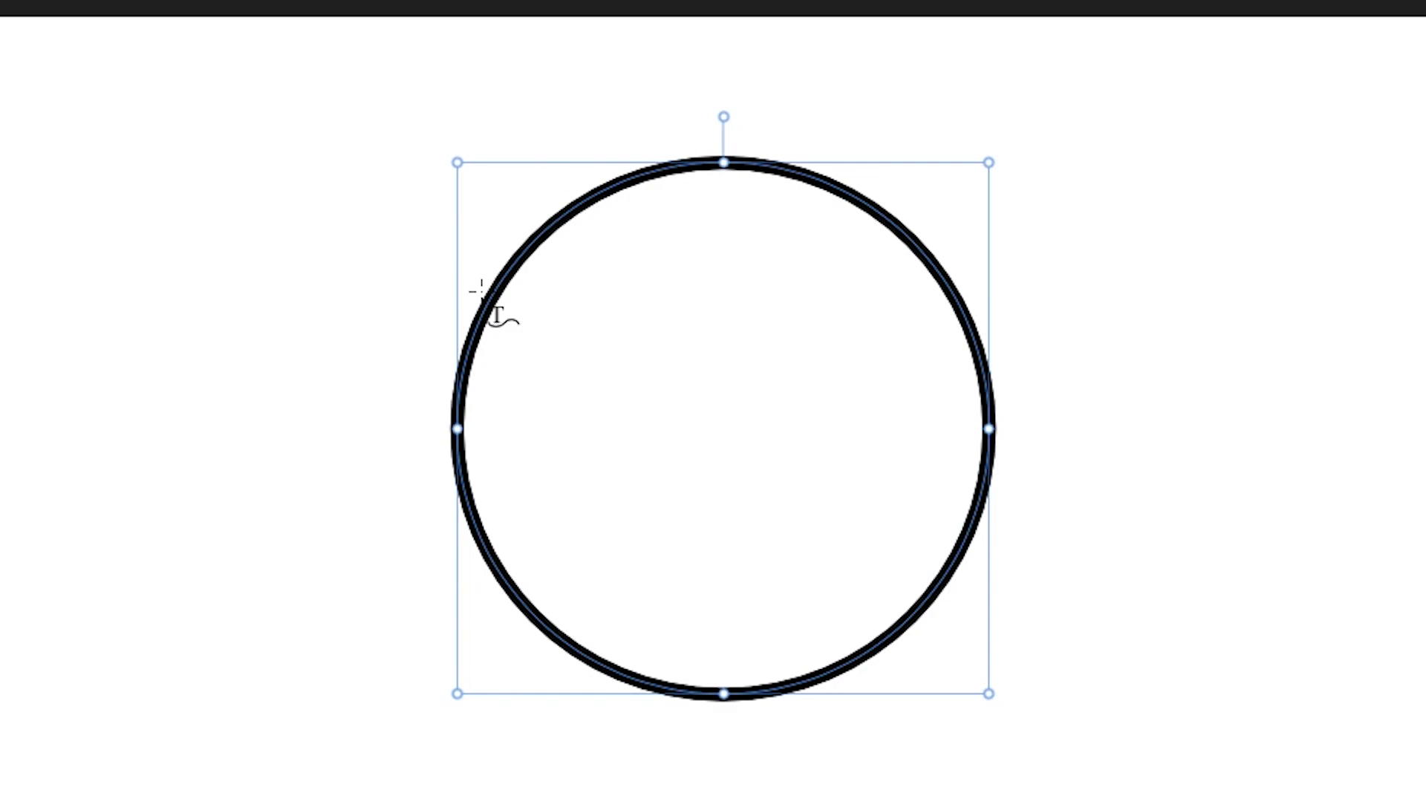
{"action": "left_click", "coordinate": [481, 291]}
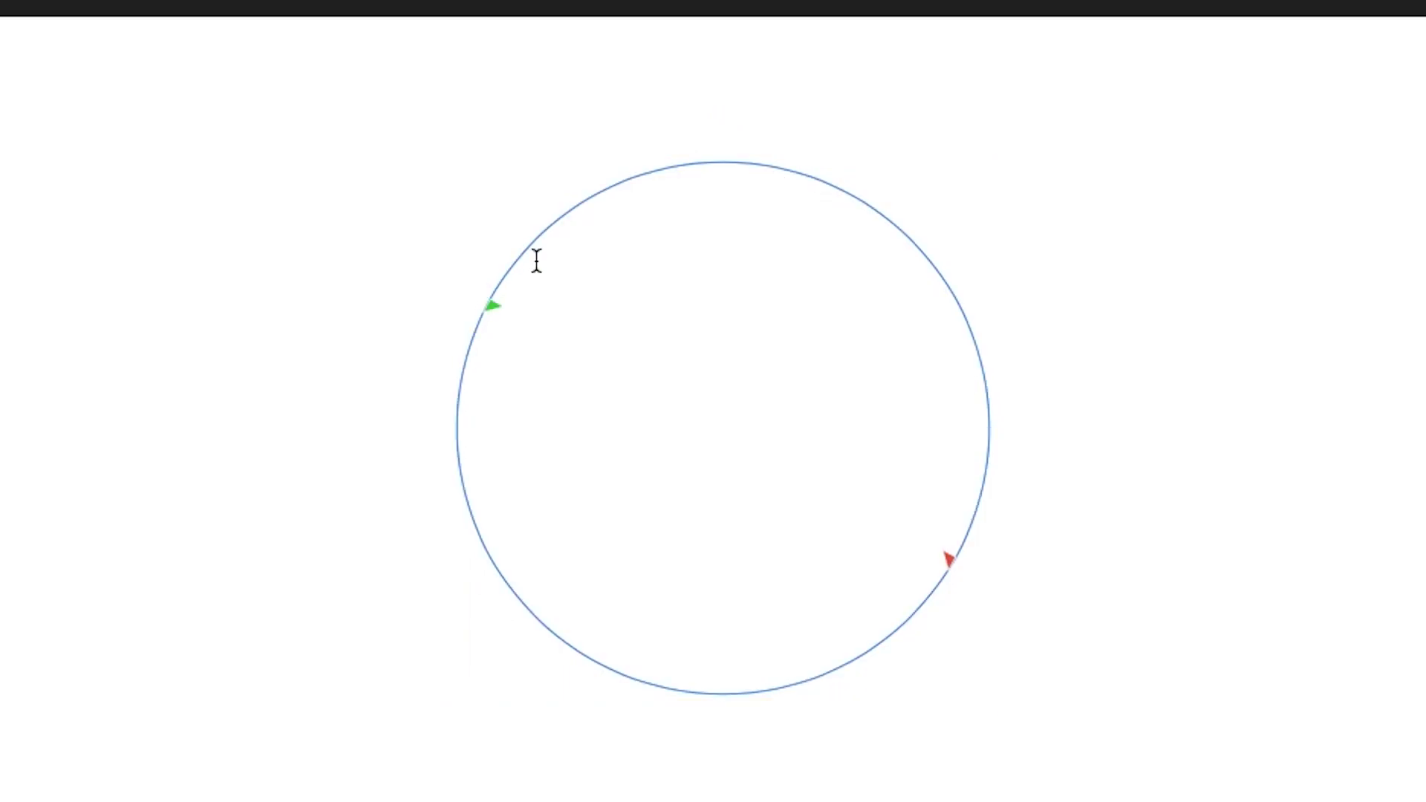
{"action": "type", "text": "DESIGN METHOD"}
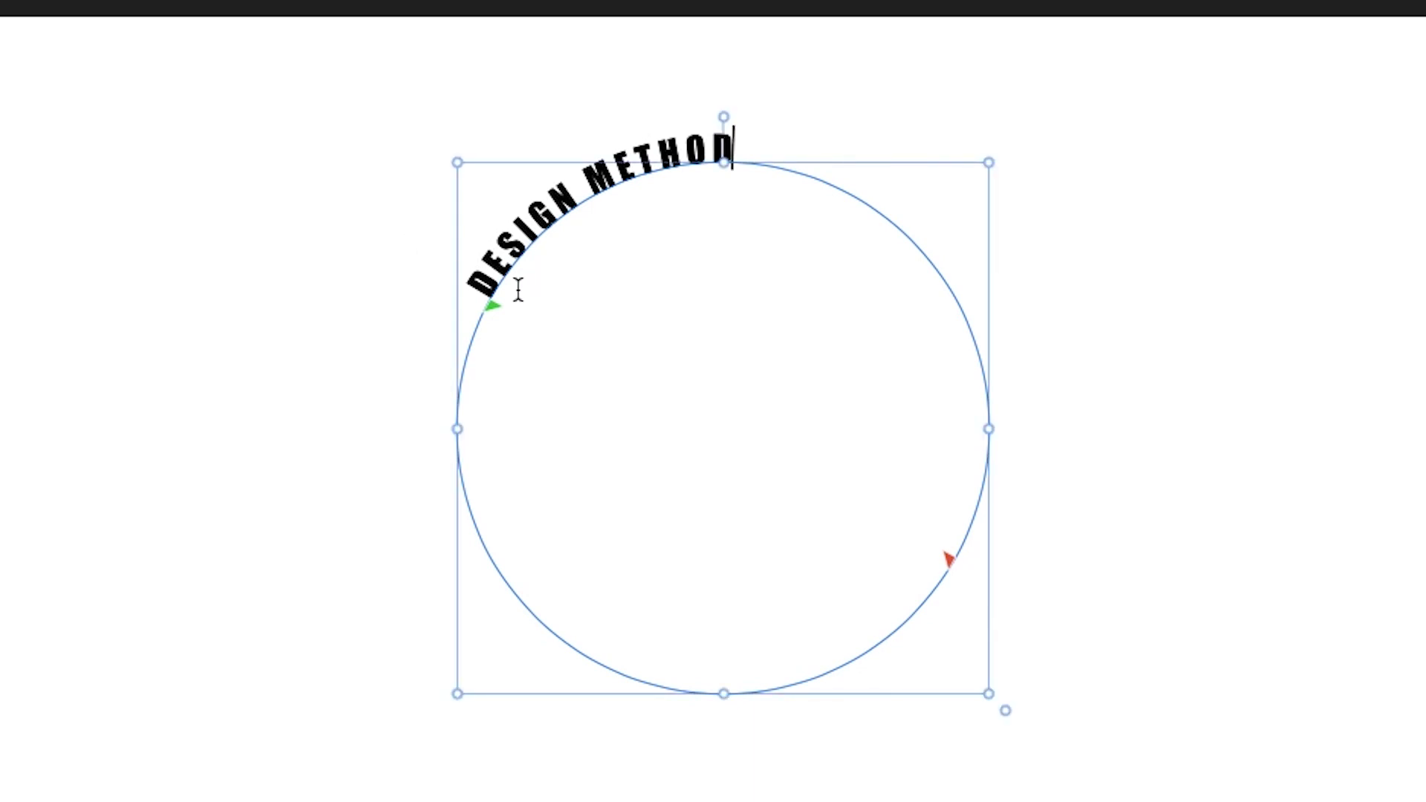
{"action": "key", "text": "Escape"}
Move the start point of the DESIGN METHOD text to the circle's left midpoint and its end point to the right midpoint.
{"action": "left_click_drag", "start_coordinate": [493, 308], "coordinate": [460, 435]}
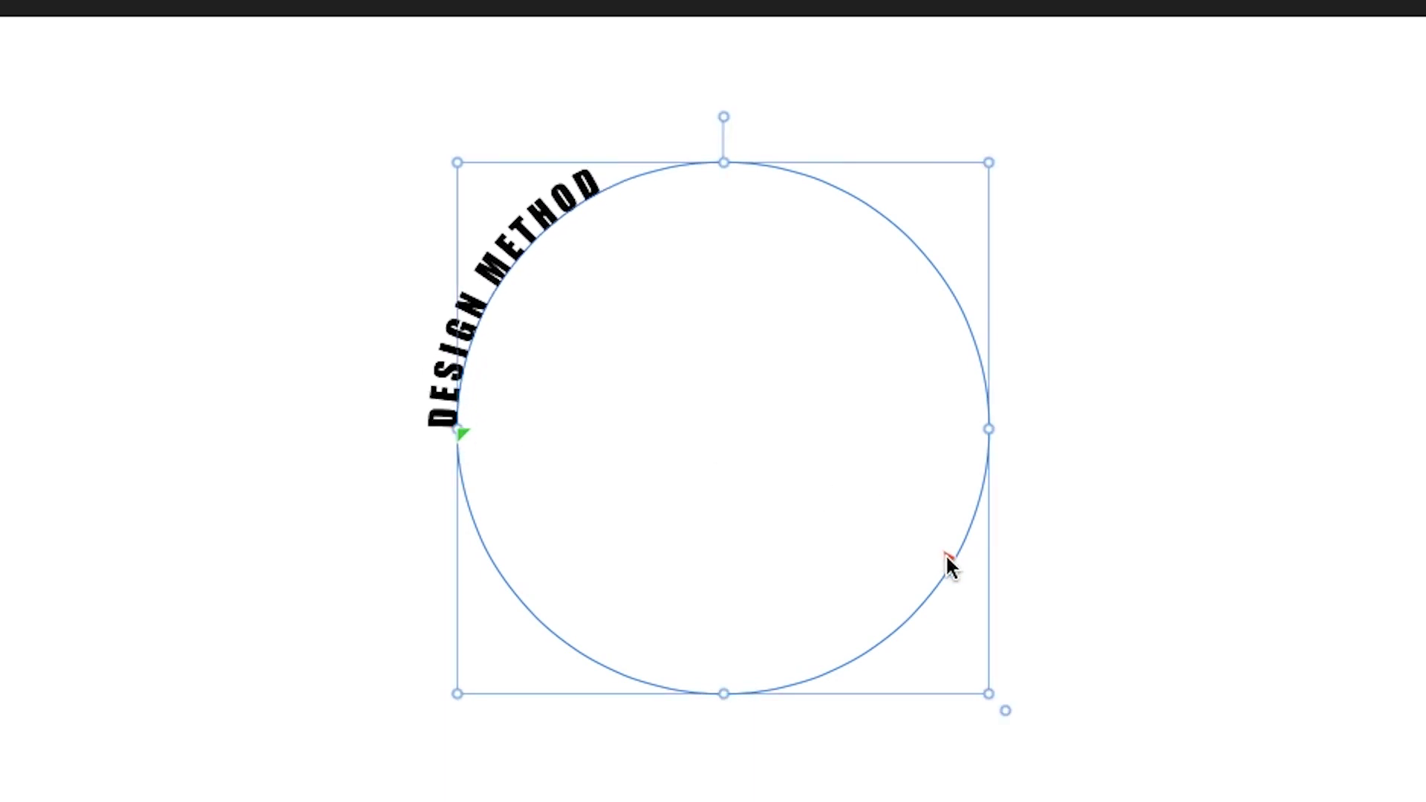
{"action": "left_click_drag", "start_coordinate": [949, 563], "coordinate": [974, 518]}
{"action": "left_click_drag", "start_coordinate": [992, 449], "coordinate": [990, 443]}
Centre-align the DESIGN METHOD text and set its size to 96 pt.
{"action": "mouse_move", "coordinate": [615, 169]}
{"action": "left_mouse_down"}
{"action": "mouse_move", "coordinate": [412, 314]}
{"action": "mouse_move", "coordinate": [379, 423]}
{"action": "left_mouse_up"}
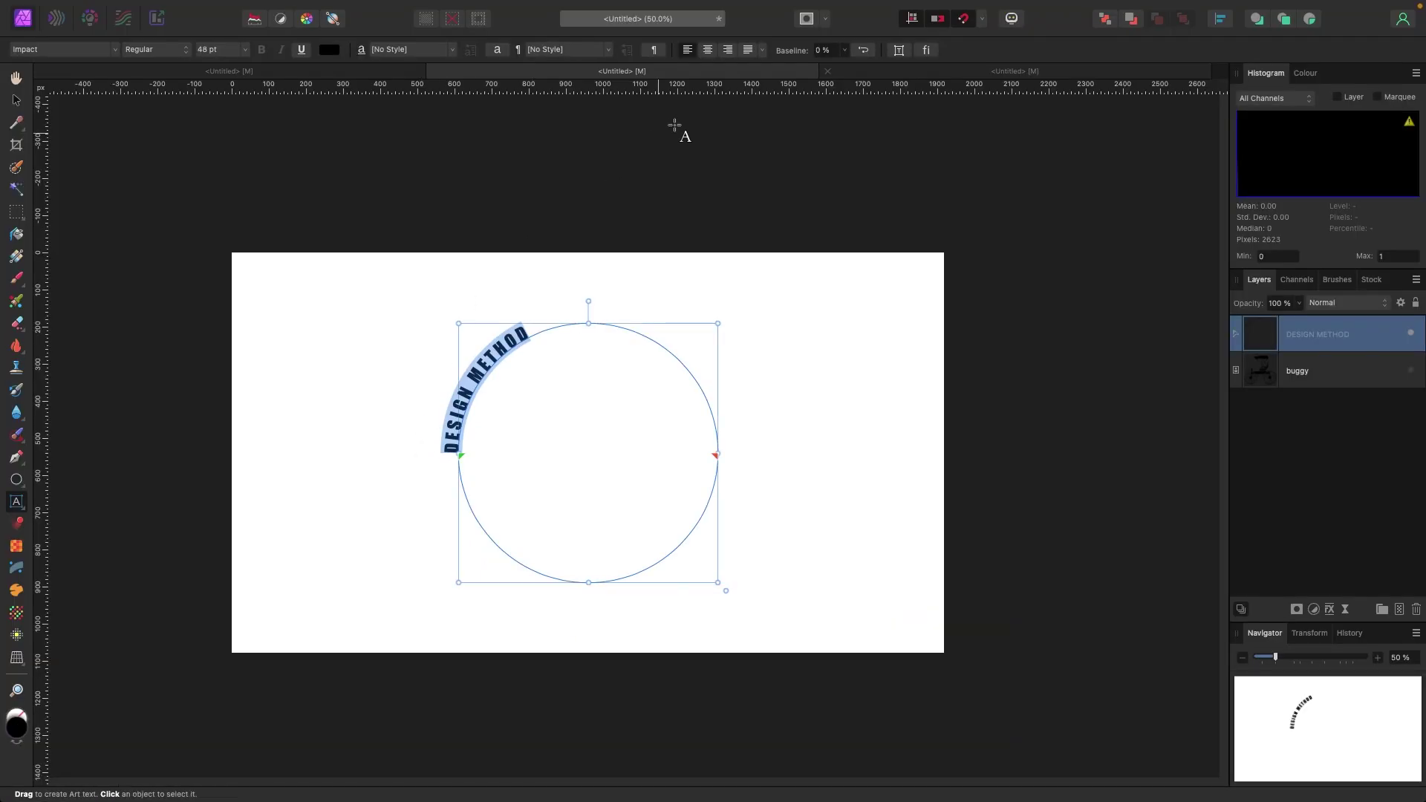
{"action": "left_click", "coordinate": [710, 49]}
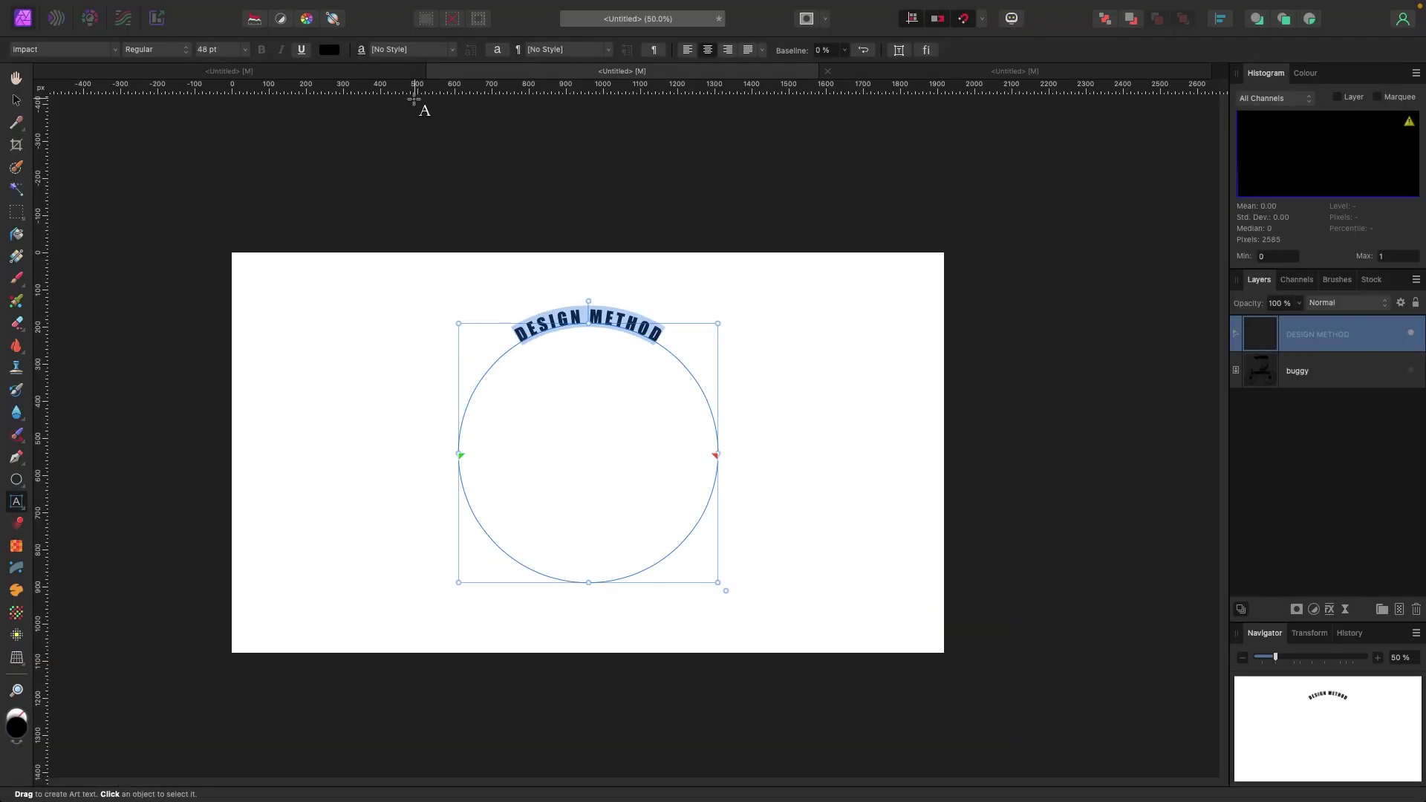
{"action": "left_click", "coordinate": [245, 49]}
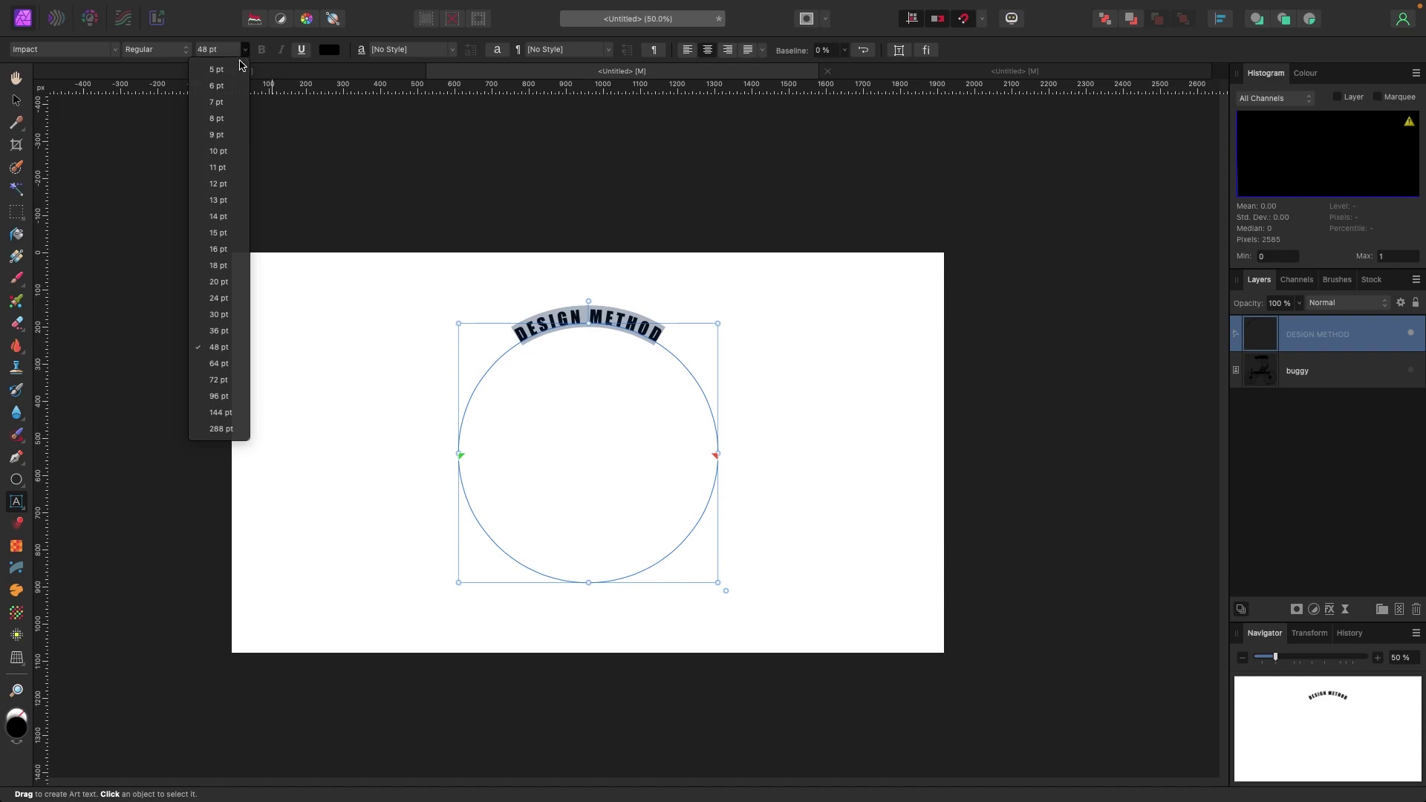
{"action": "left_click", "coordinate": [231, 395]}
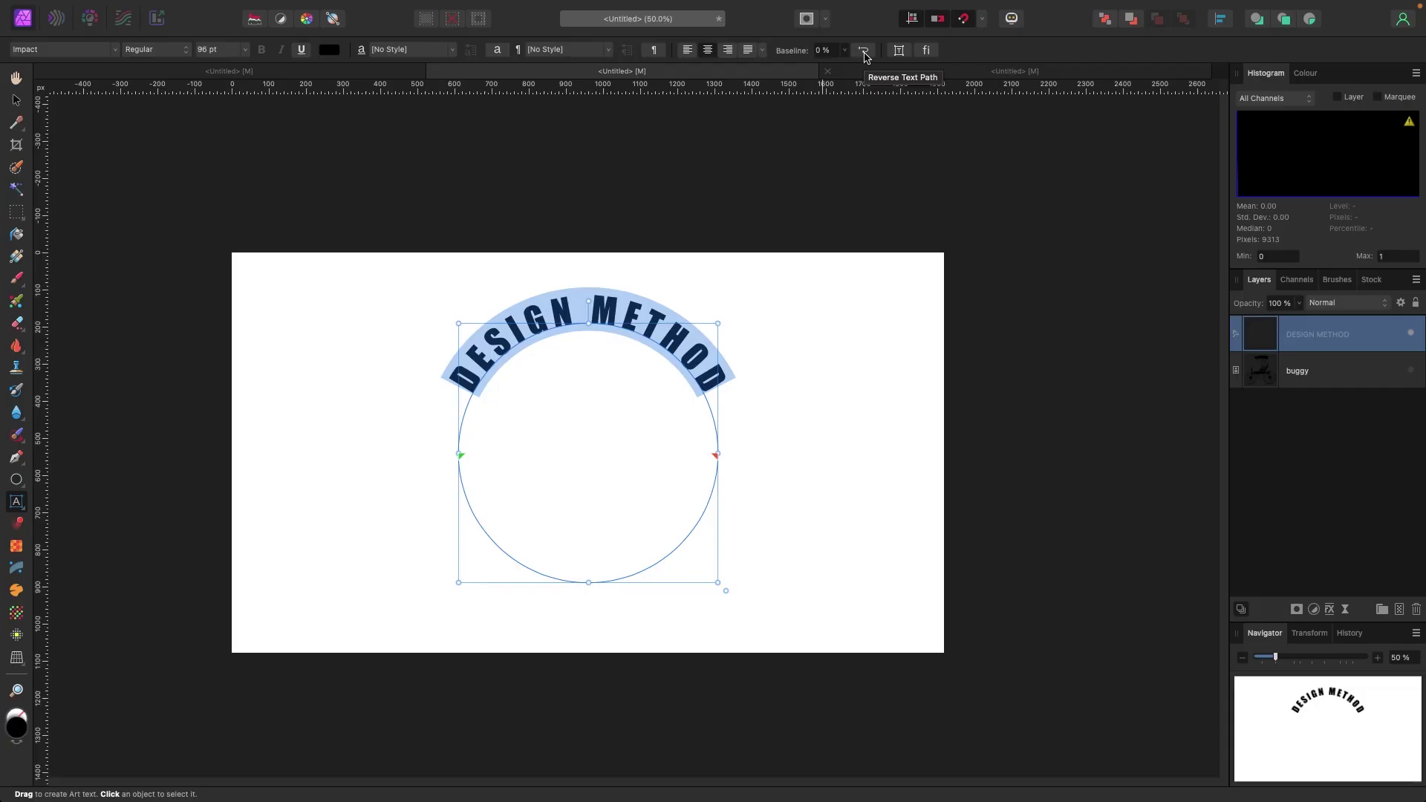
Try reversing the text path of DESIGN METHOD and swapping its start and end points to the opposite sides of the circle.
{"action": "left_click", "coordinate": [1214, 124]}
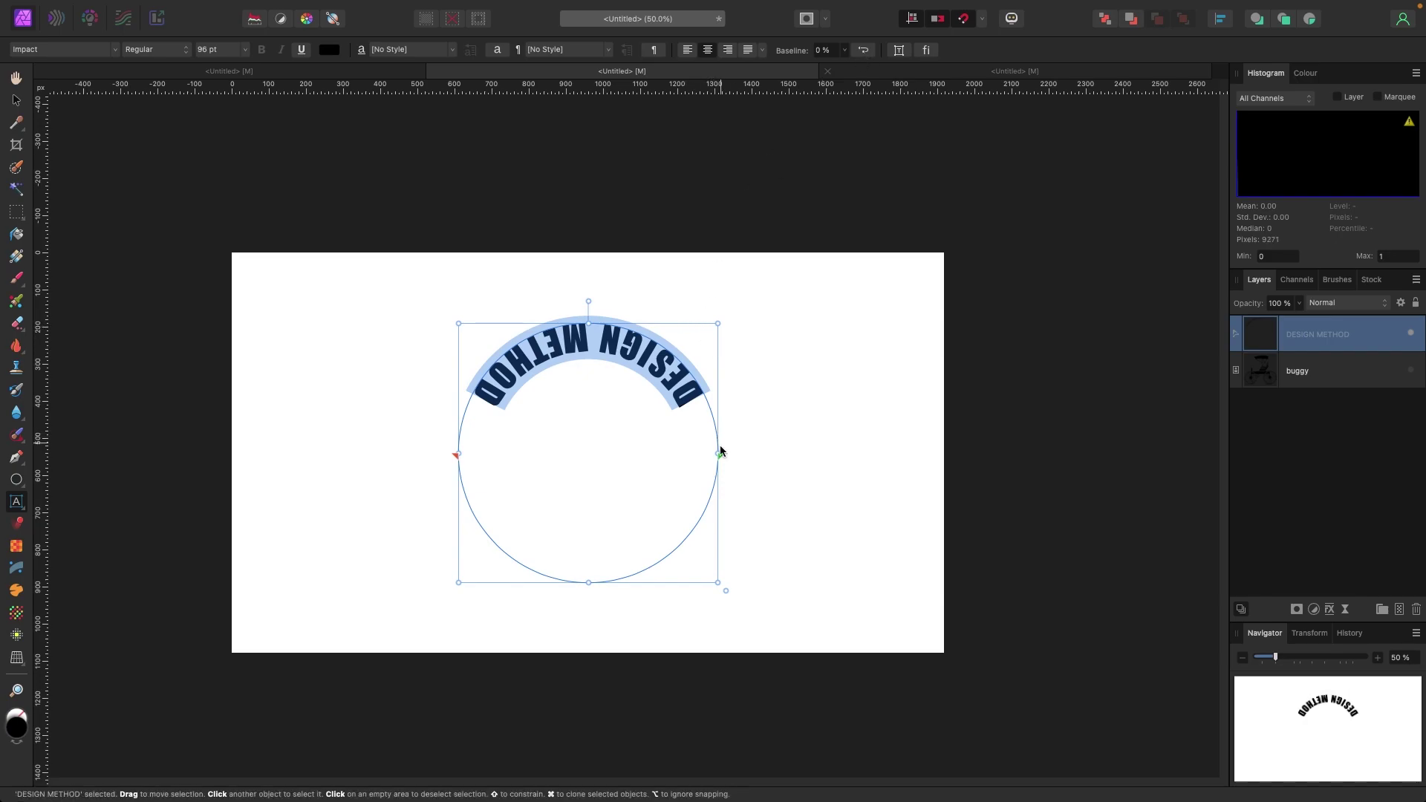
{"action": "left_click_drag", "start_coordinate": [719, 455], "coordinate": [687, 366]}
{"action": "left_click_drag", "start_coordinate": [461, 461], "coordinate": [713, 455]}
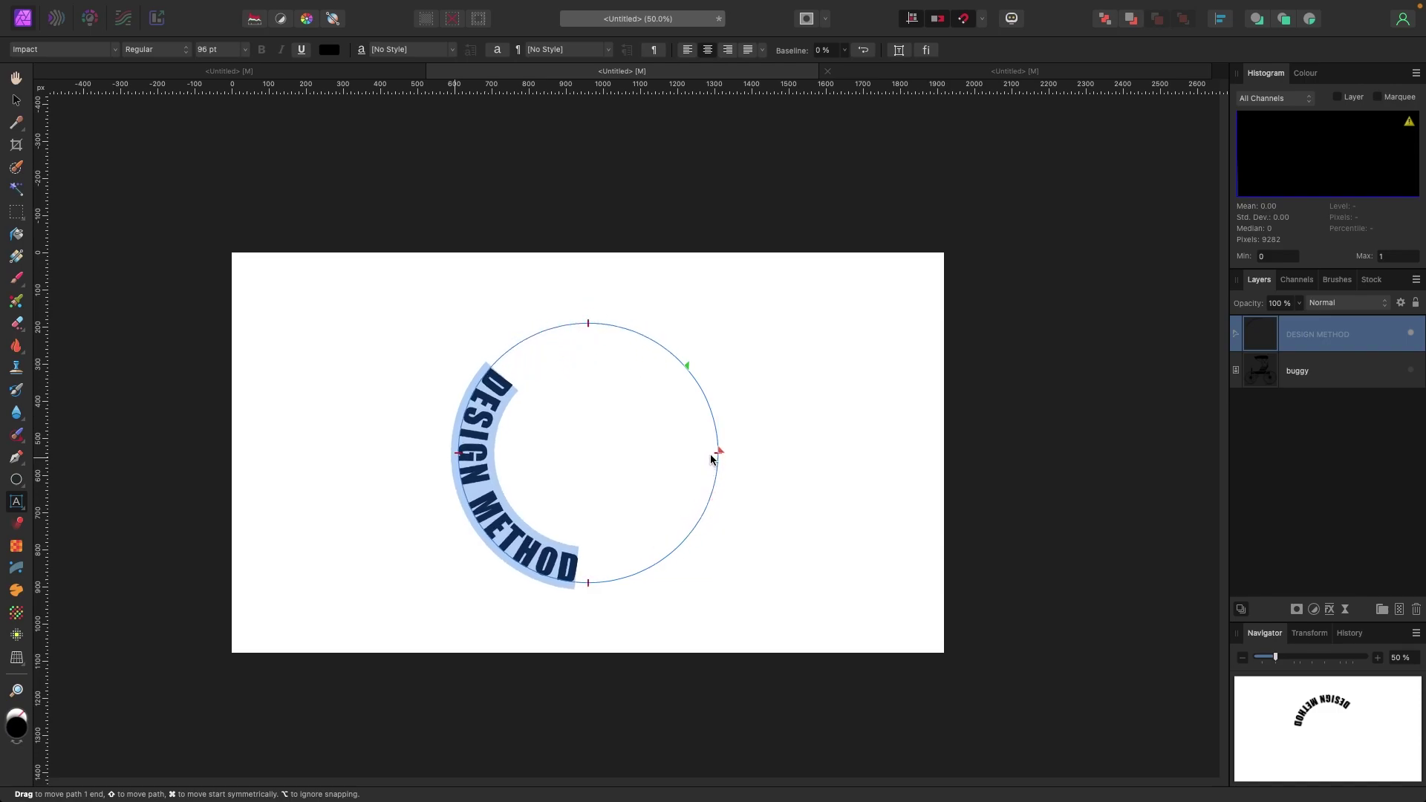
{"action": "left_click_drag", "start_coordinate": [684, 369], "coordinate": [453, 451]}
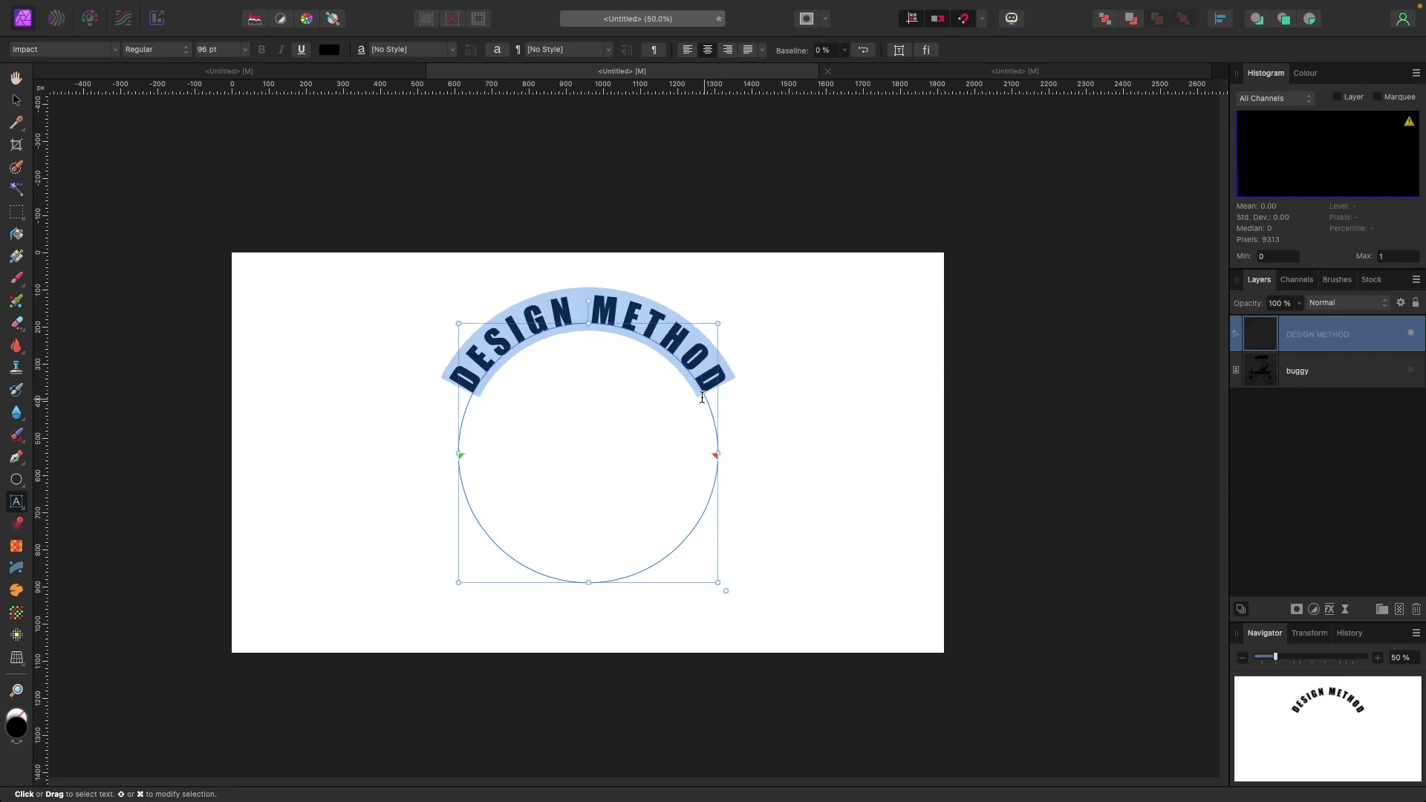
Continue the text after DESIGN METHOD with "est. yesterday" running inside the lower part of the circle.
{"action": "left_click", "coordinate": [718, 387]}
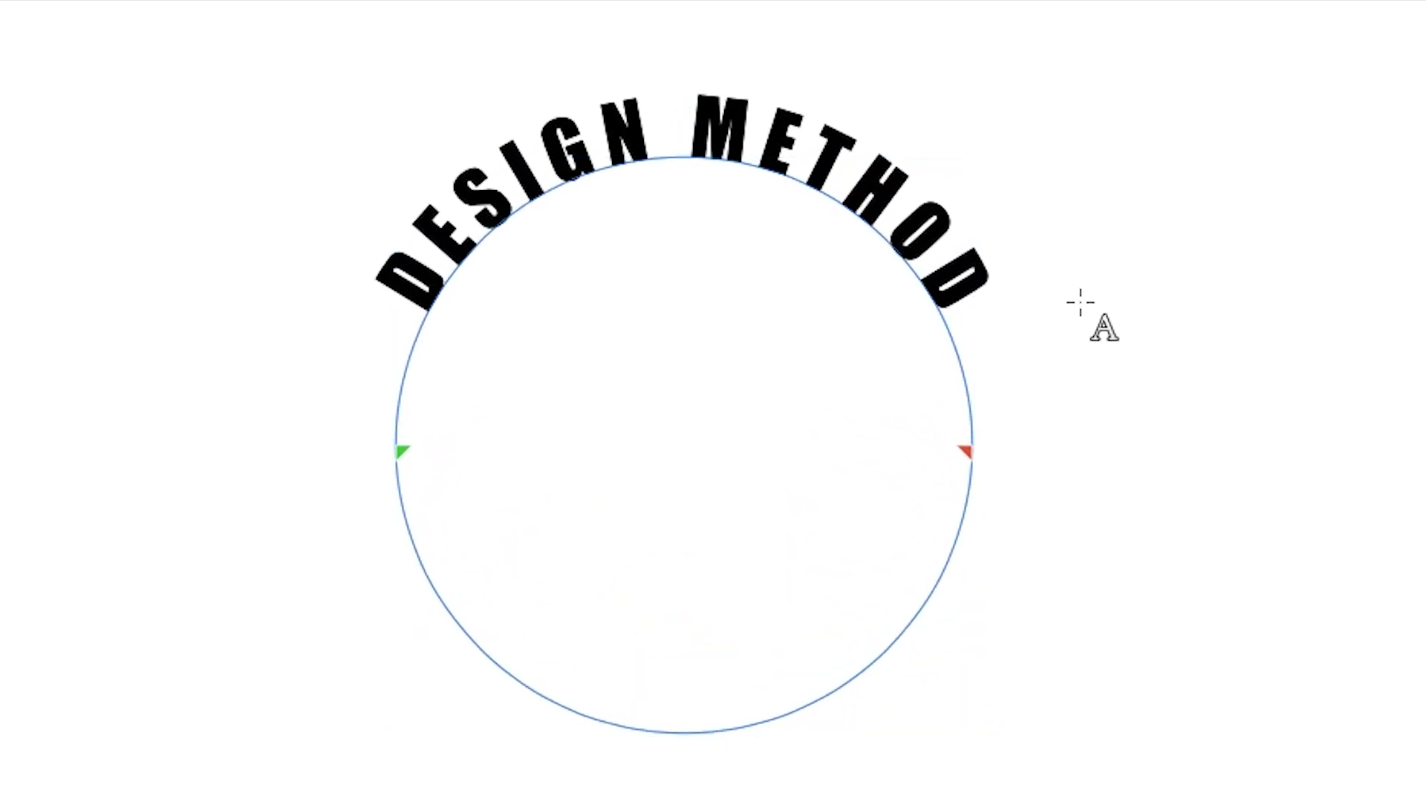
{"action": "type", "text": "est. ye"}
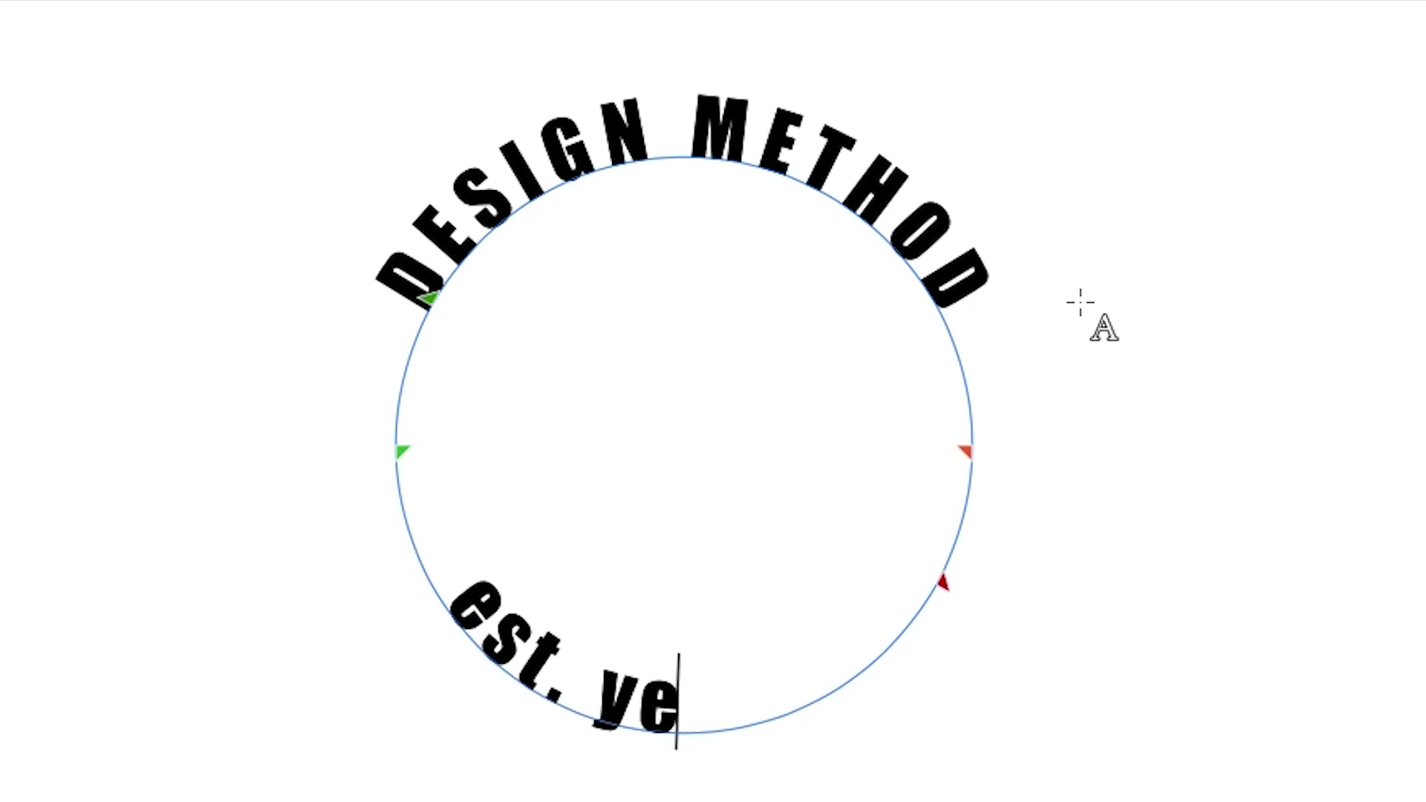
{"action": "type", "text": "sterday"}
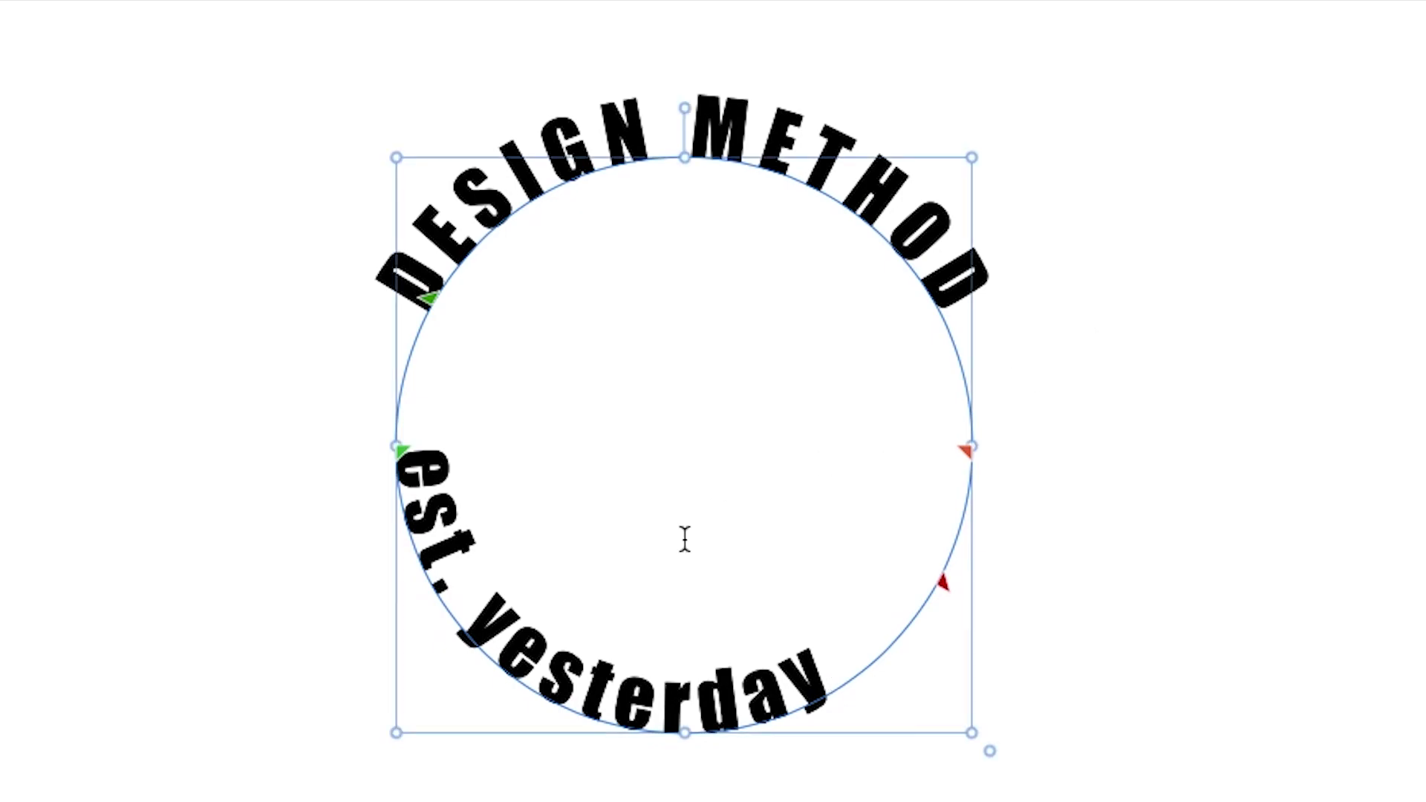
Set the size of the "est. yesterday" text to 64 pt.
{"action": "key", "text": "ctrl+a"}
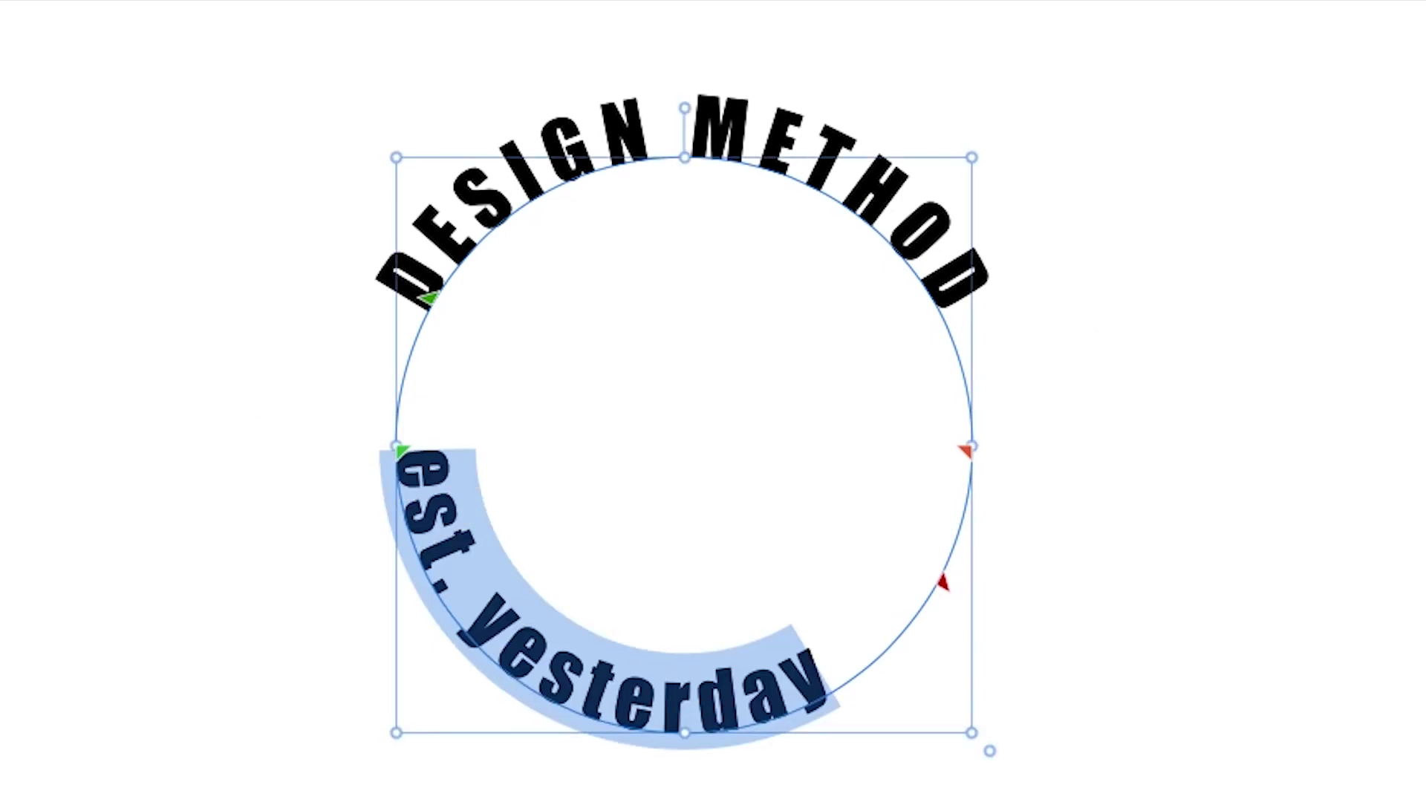
{"action": "type", "text": "24"}
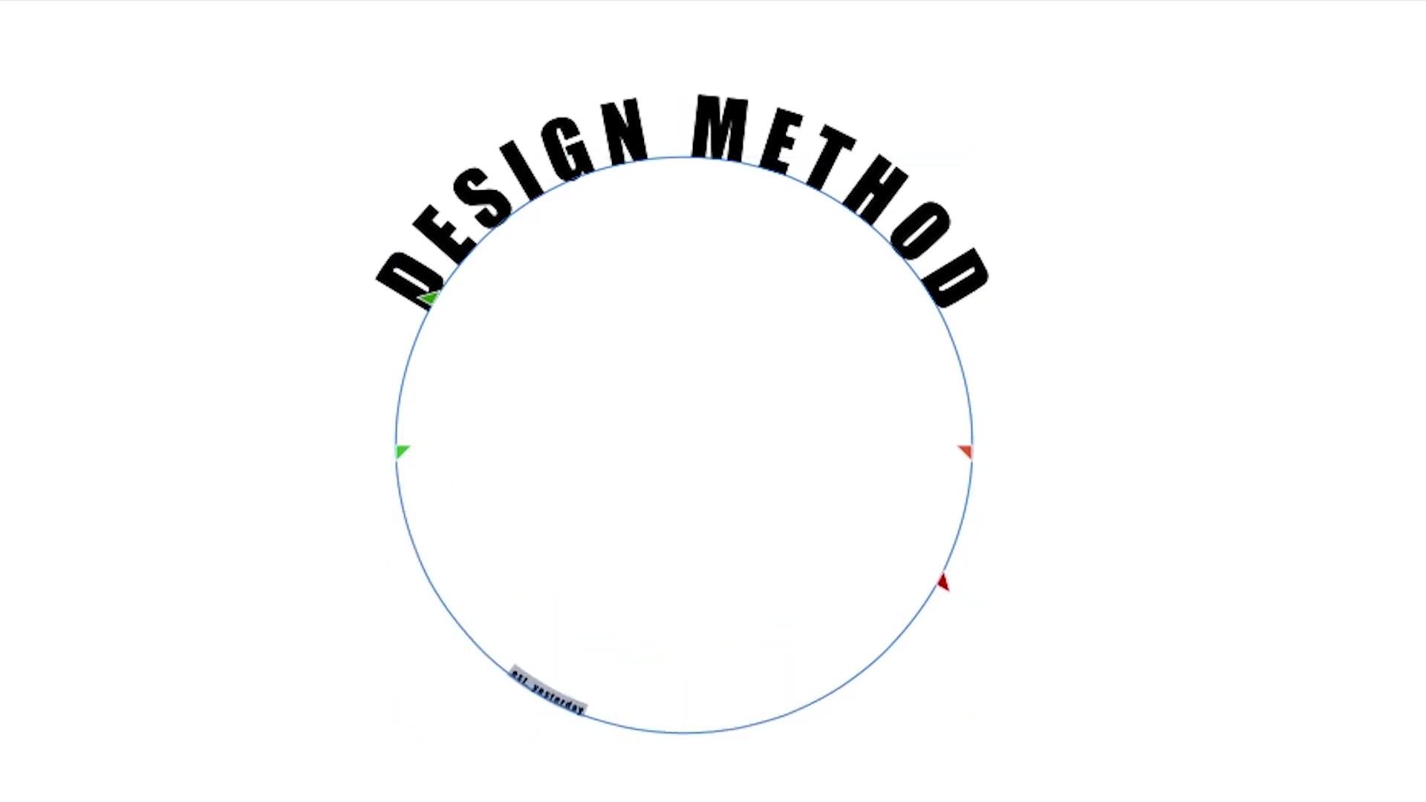
{"action": "key", "text": "Return"}
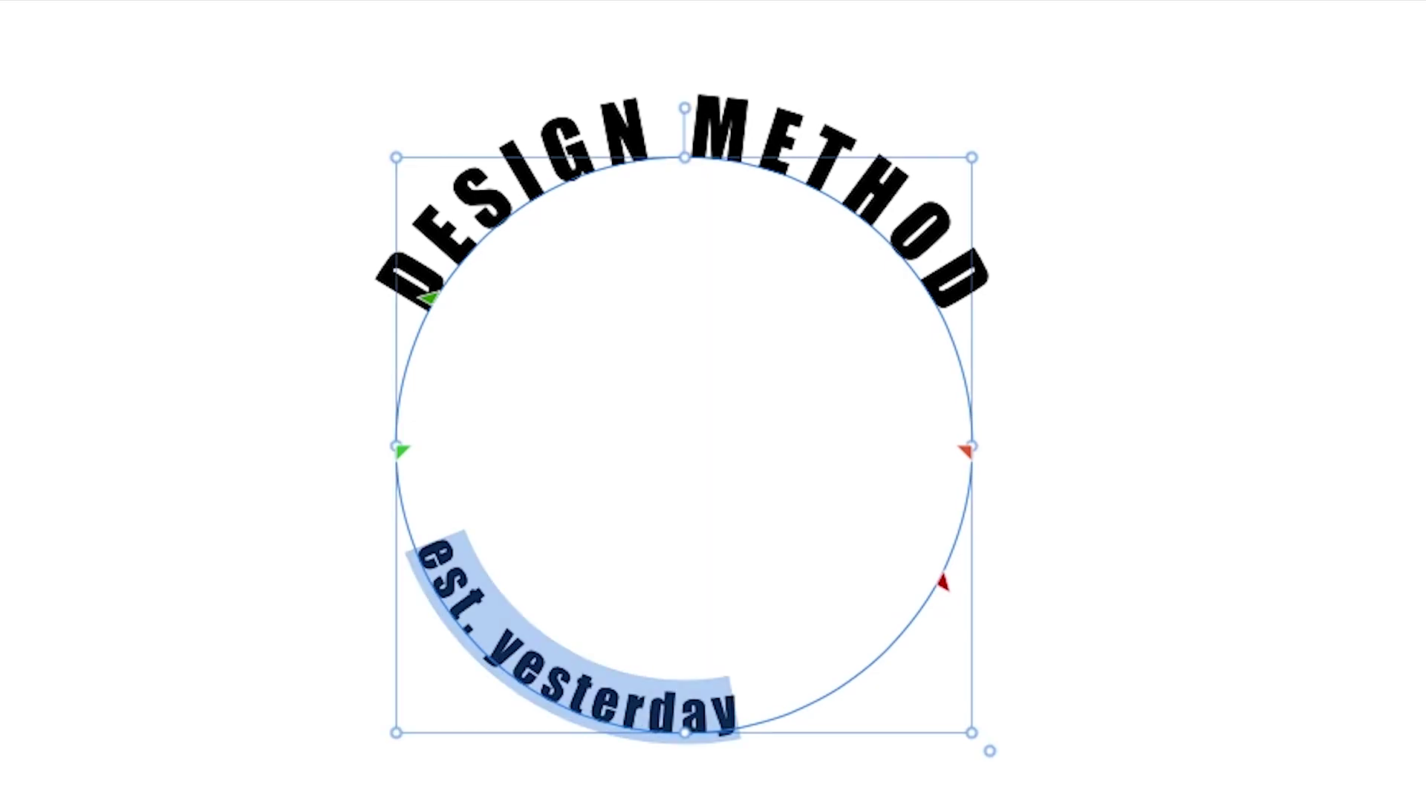
{"action": "key", "text": "Escape"}
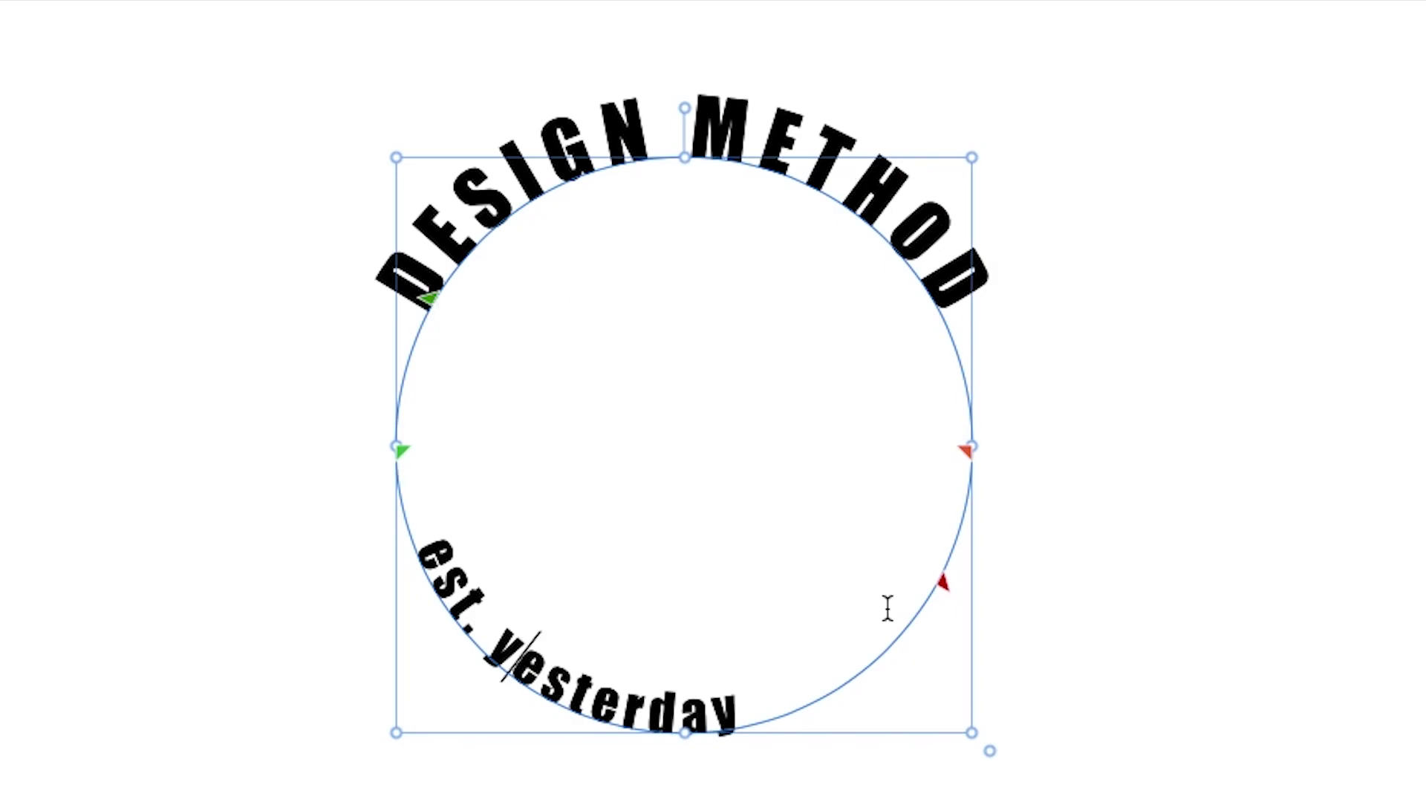
Move the start and end points of "est. yesterday" to the circle's left and right midpoints so it centres below DESIGN METHOD.
{"action": "left_click_drag", "start_coordinate": [425, 302], "coordinate": [390, 440]}
{"action": "left_click_drag", "start_coordinate": [943, 578], "coordinate": [966, 454]}
{"action": "left_click_drag", "start_coordinate": [875, 649], "coordinate": [444, 605]}
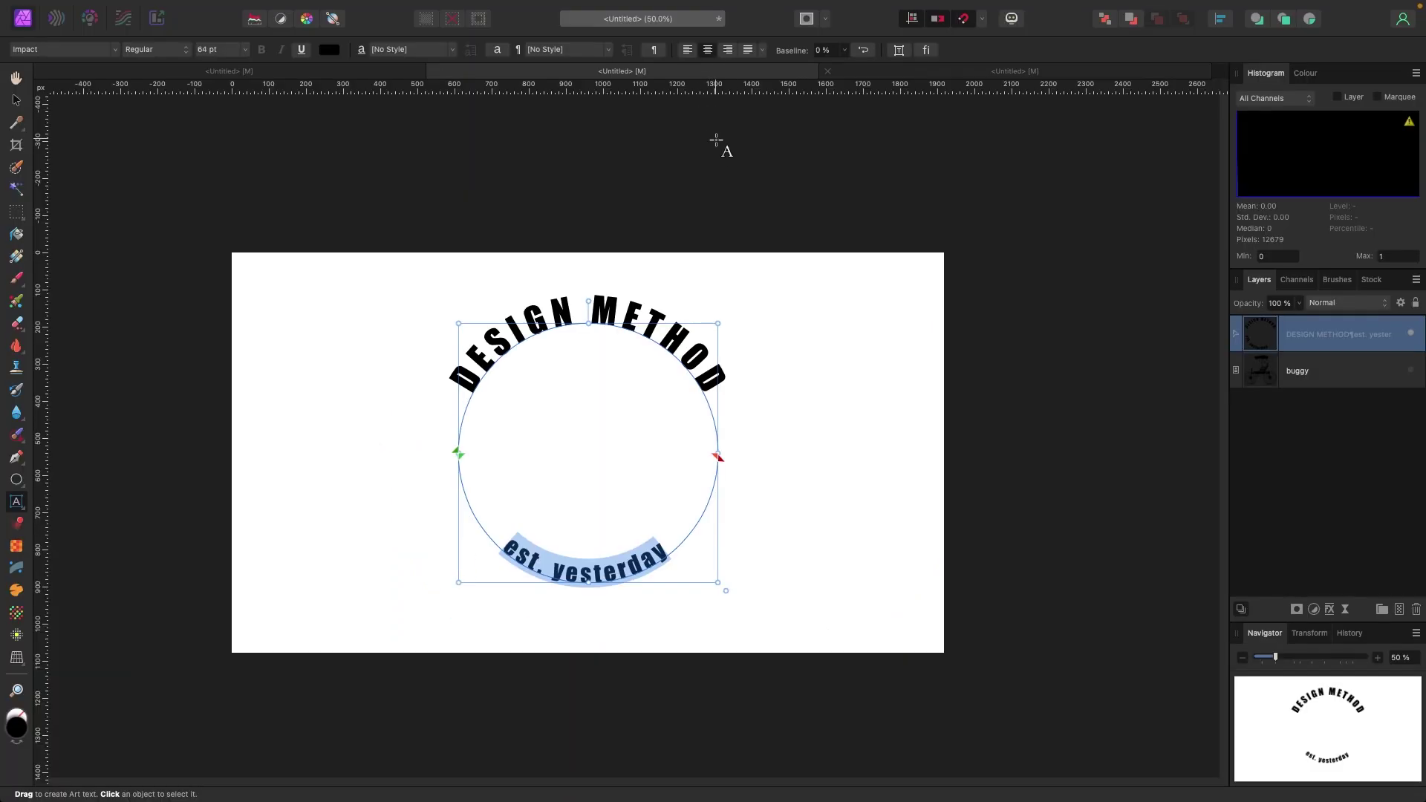
{"action": "left_click", "coordinate": [18, 103]}
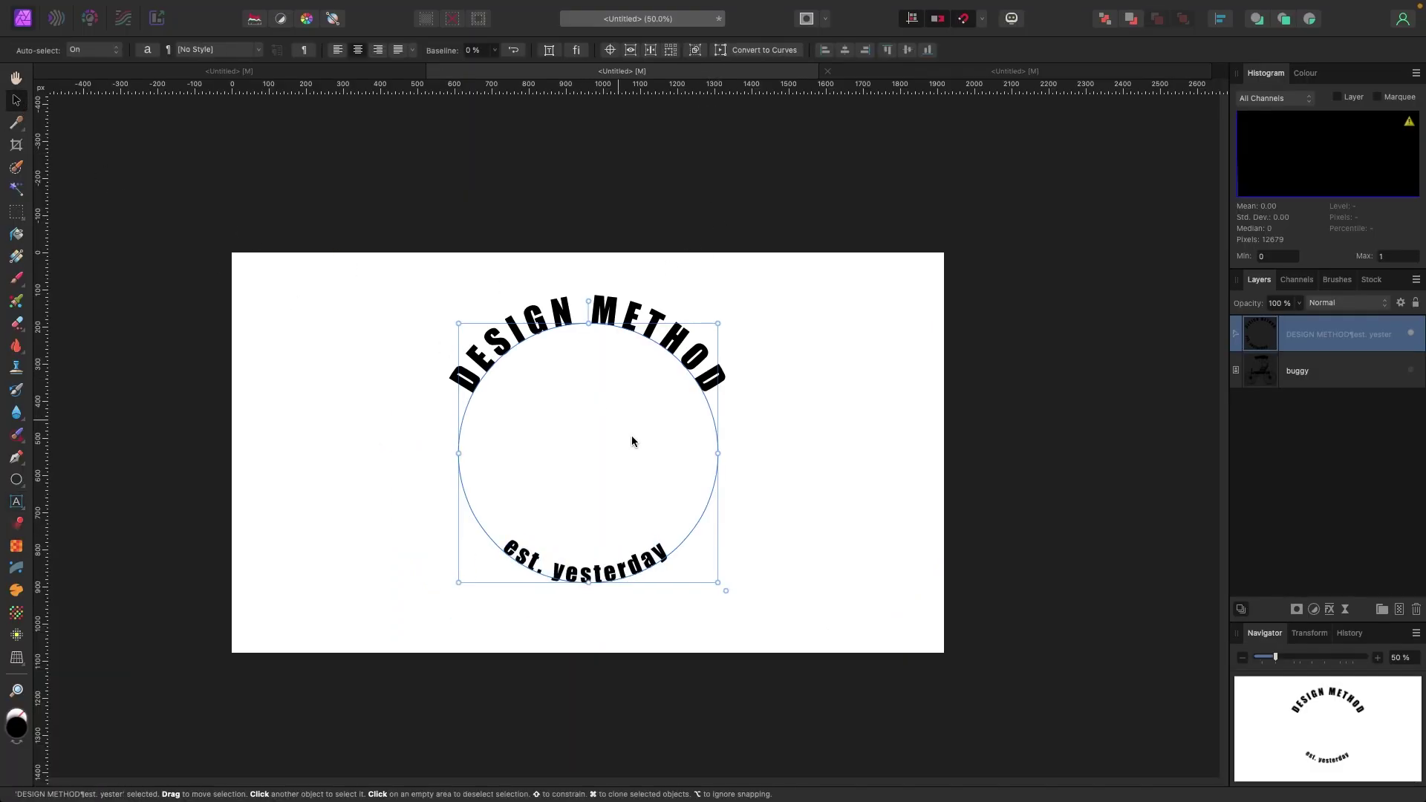
Set the baseline of the DESIGN METHOD text around the circle to -9 %.
{"action": "double_click", "coordinate": [669, 551]}
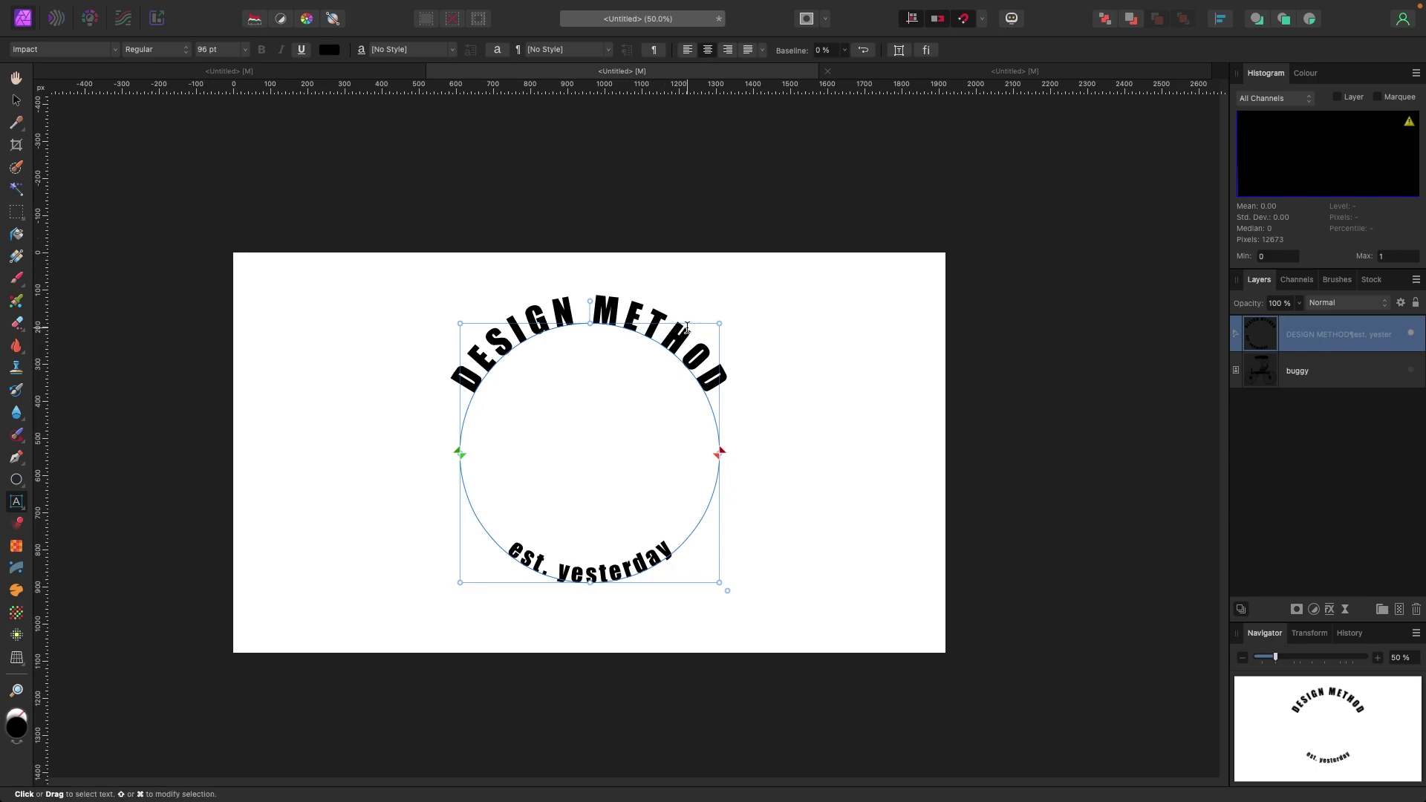
{"action": "key", "text": "Escape"}
{"action": "left_click_drag", "start_coordinate": [720, 380], "coordinate": [428, 373]}
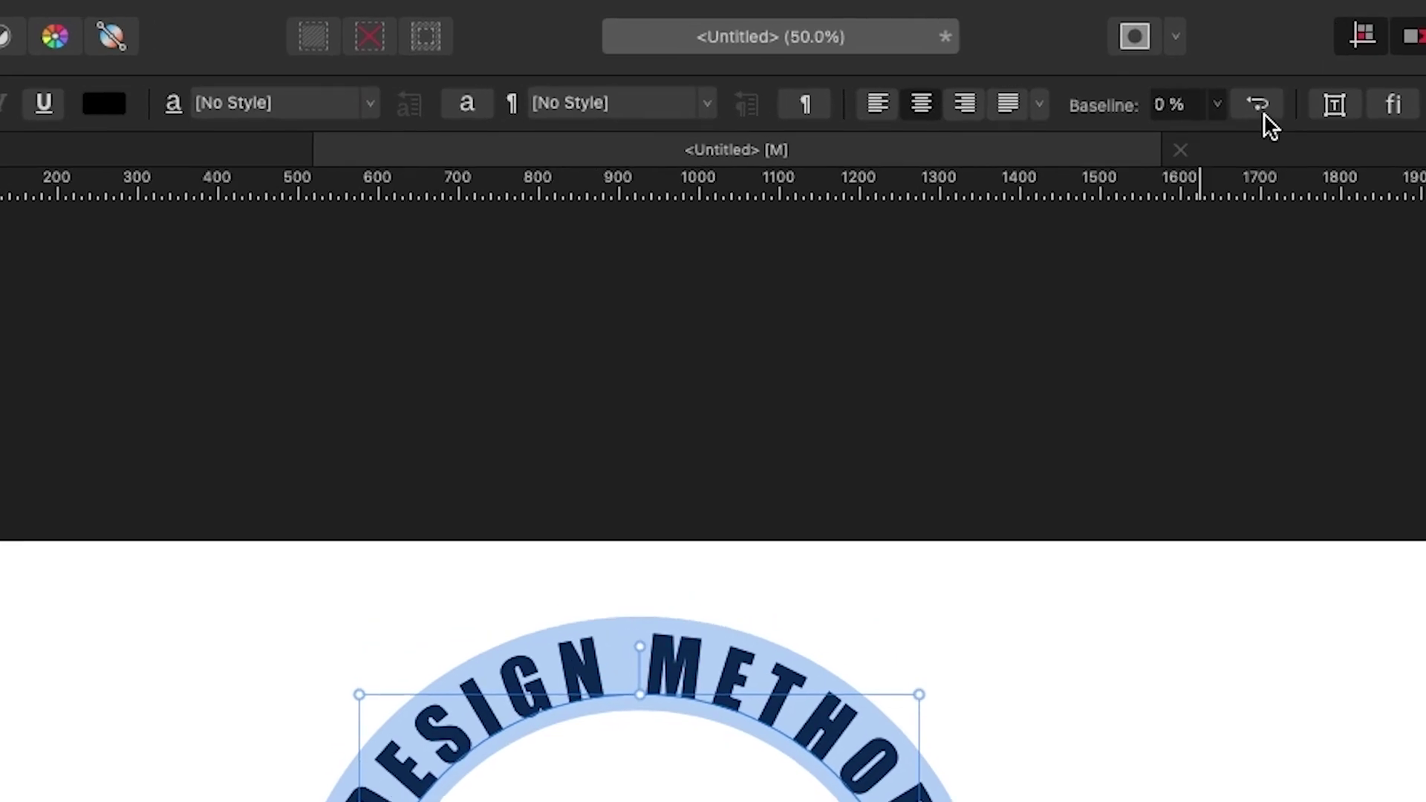
{"action": "left_click", "coordinate": [1215, 108]}
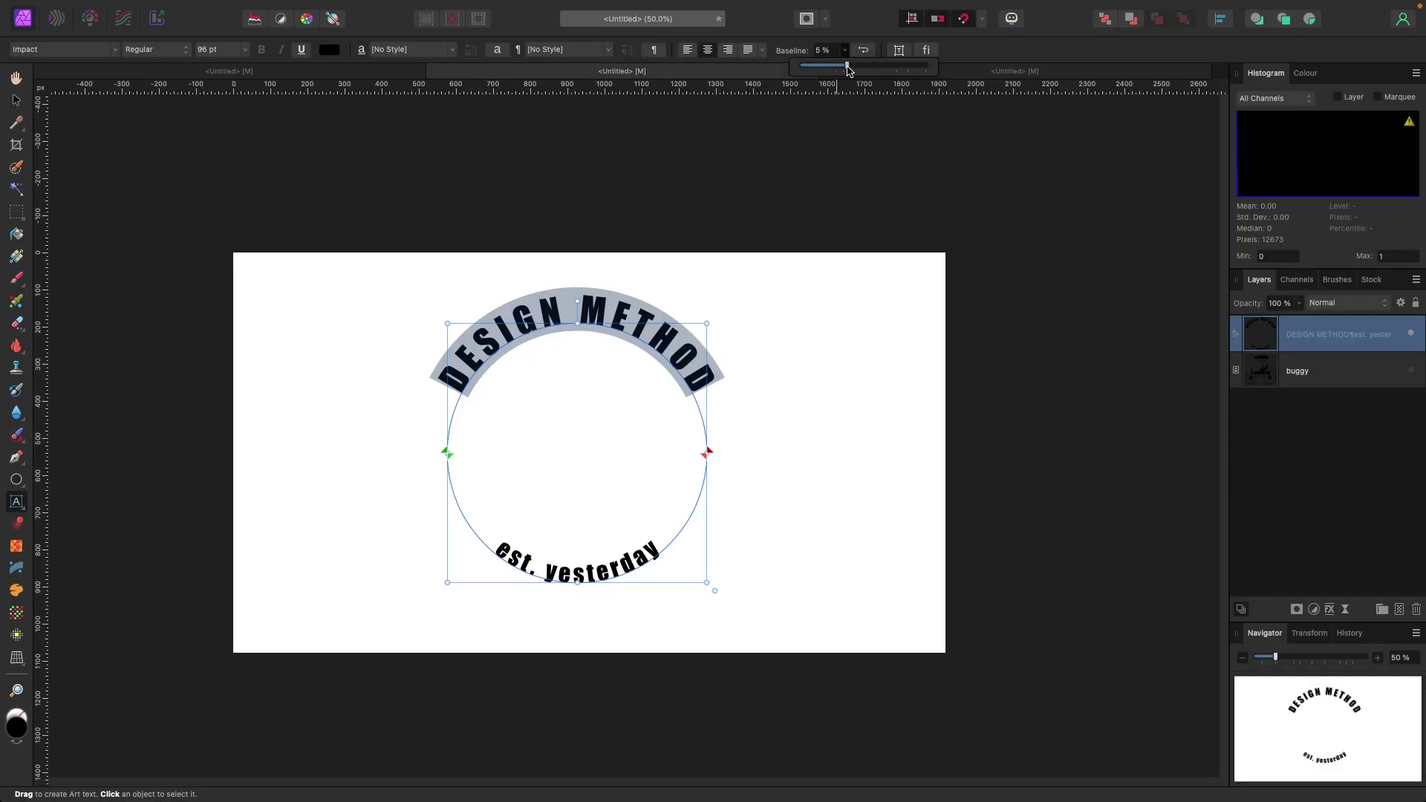
{"action": "mouse_move", "coordinate": [848, 69]}
{"action": "left_mouse_down"}
{"action": "mouse_move", "coordinate": [928, 67]}
{"action": "mouse_move", "coordinate": [789, 81]}
{"action": "mouse_move", "coordinate": [918, 84]}
{"action": "mouse_move", "coordinate": [796, 89]}
{"action": "mouse_move", "coordinate": [858, 90]}
{"action": "mouse_move", "coordinate": [834, 90]}
{"action": "left_mouse_up"}
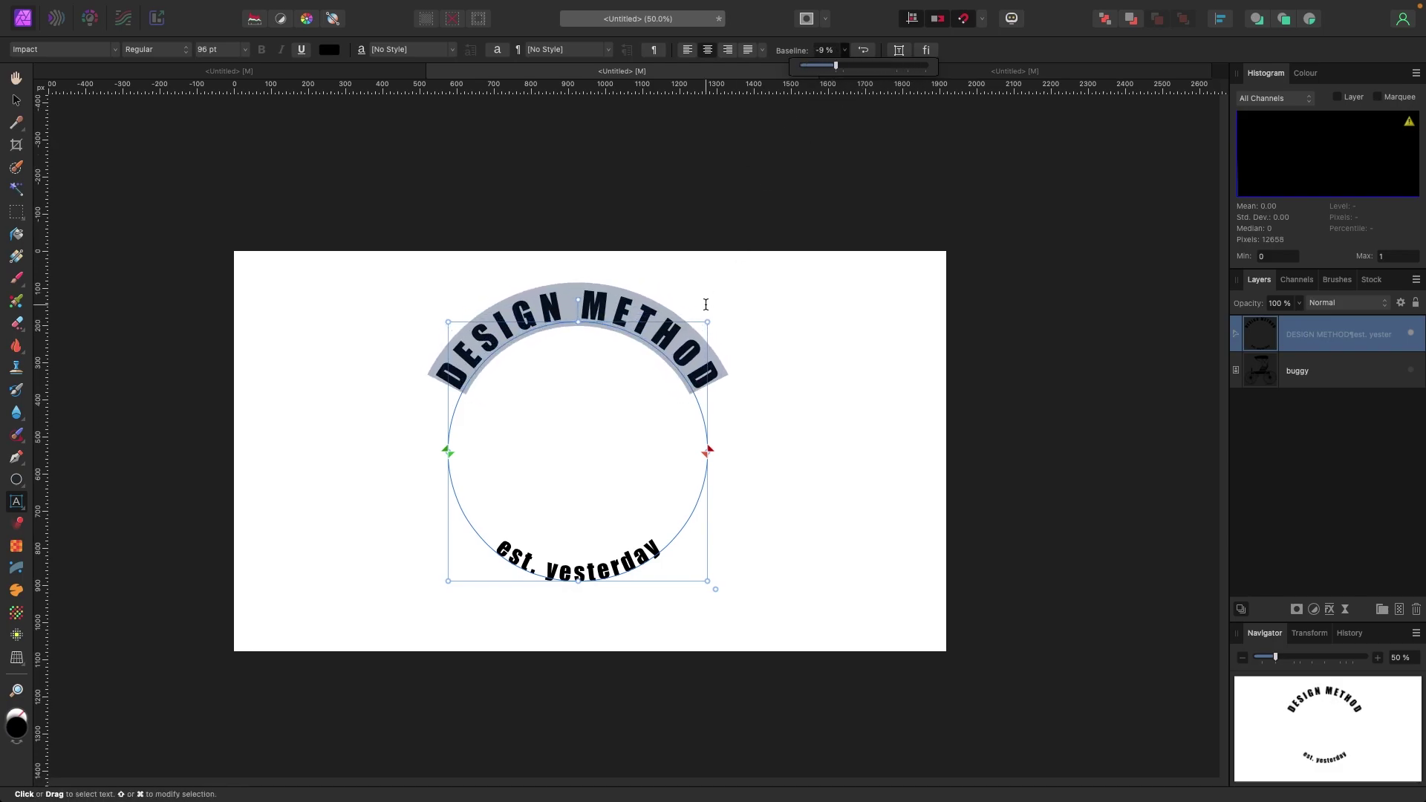
{"action": "key", "text": "Escape"}
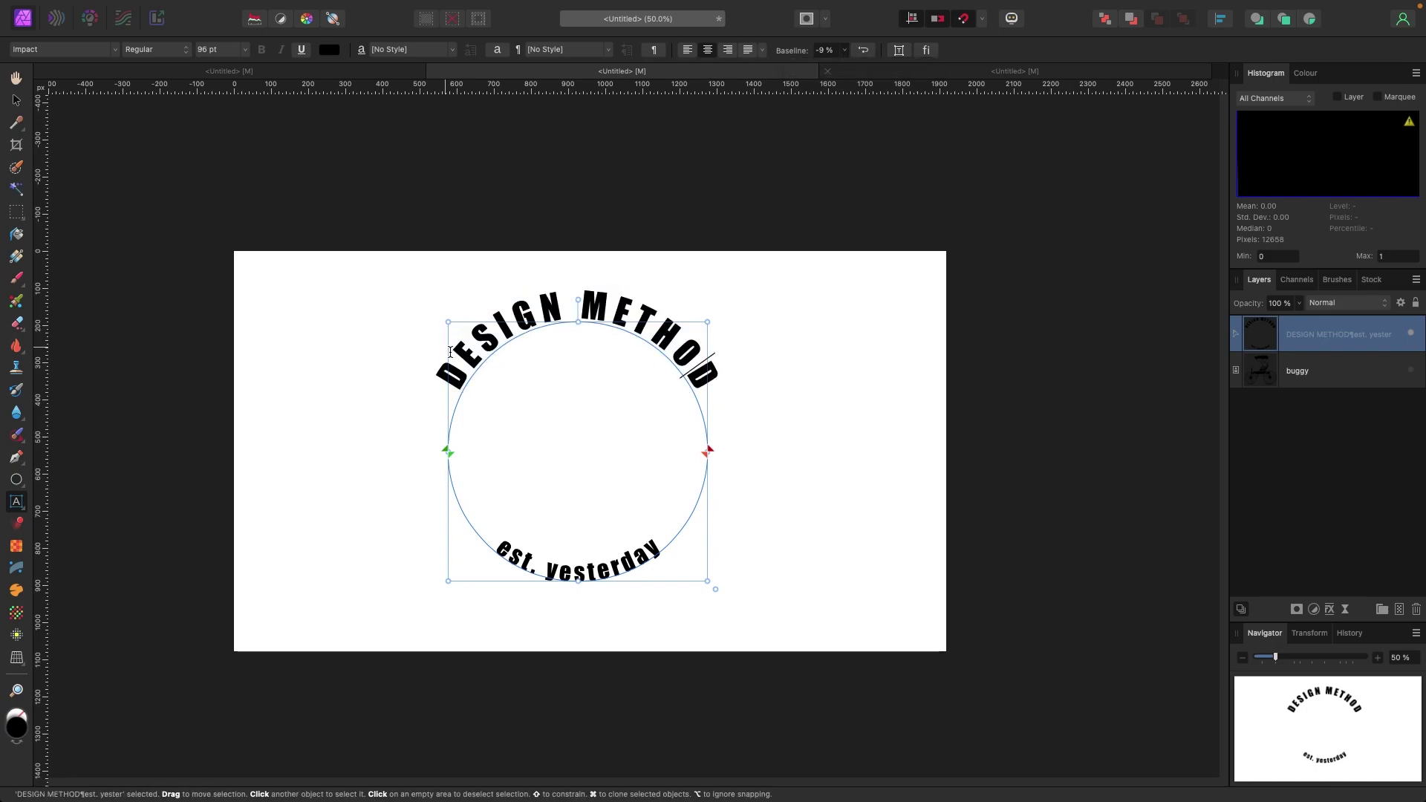
Widen the letter spacing of DESIGN METHOD until it spans nearly the whole upper half of the circle.
{"action": "left_click_drag", "start_coordinate": [444, 375], "coordinate": [726, 367]}
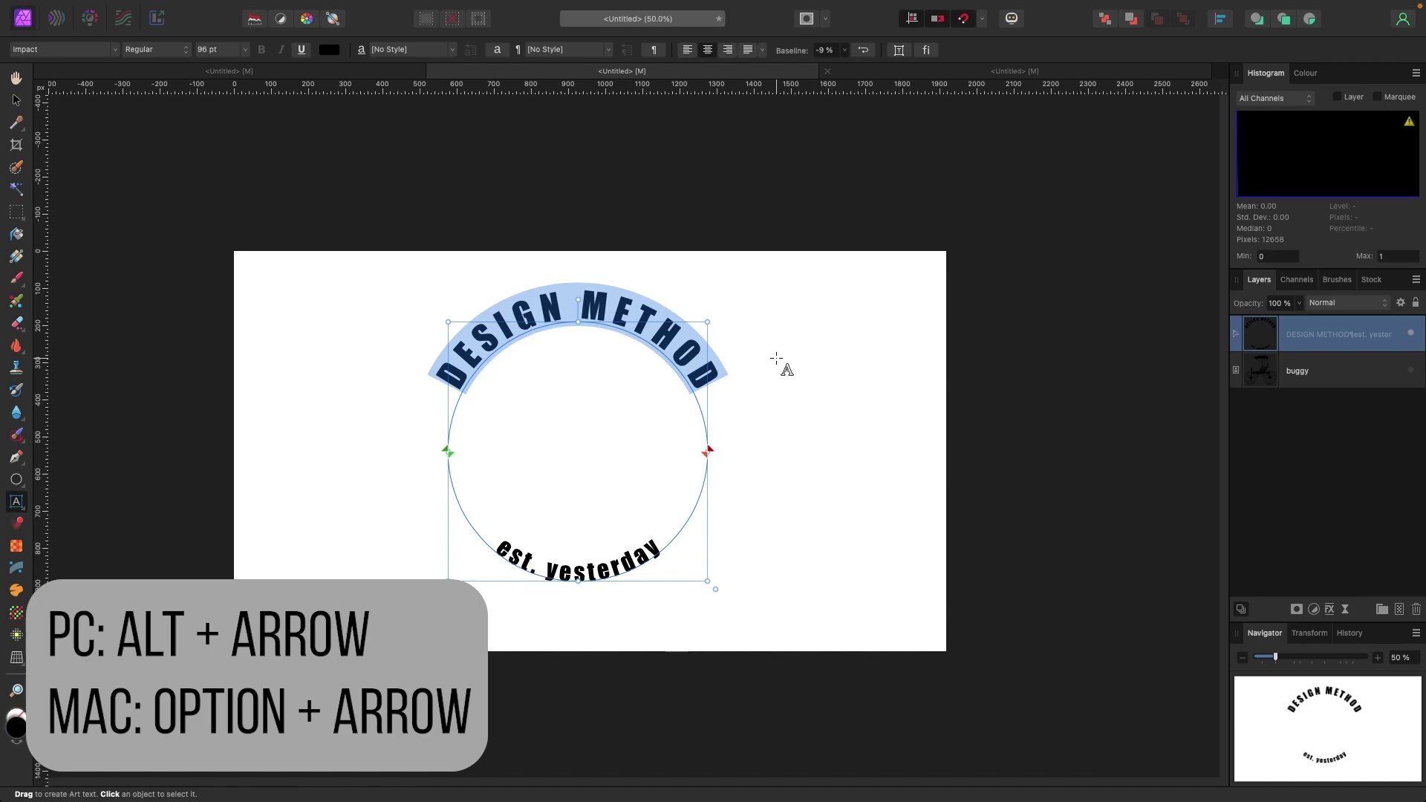
{"action": "key", "text": "alt+Right"}
{"action": "key", "text": "alt+Right"}
{"action": "key", "text": "alt+Right"}
{"action": "key", "text": "alt+Right"}
{"action": "key", "text": "alt+Right"}
{"action": "key", "text": "alt+Right"}
{"action": "key", "text": "alt+Right"}
{"action": "key", "text": "alt+Right"}
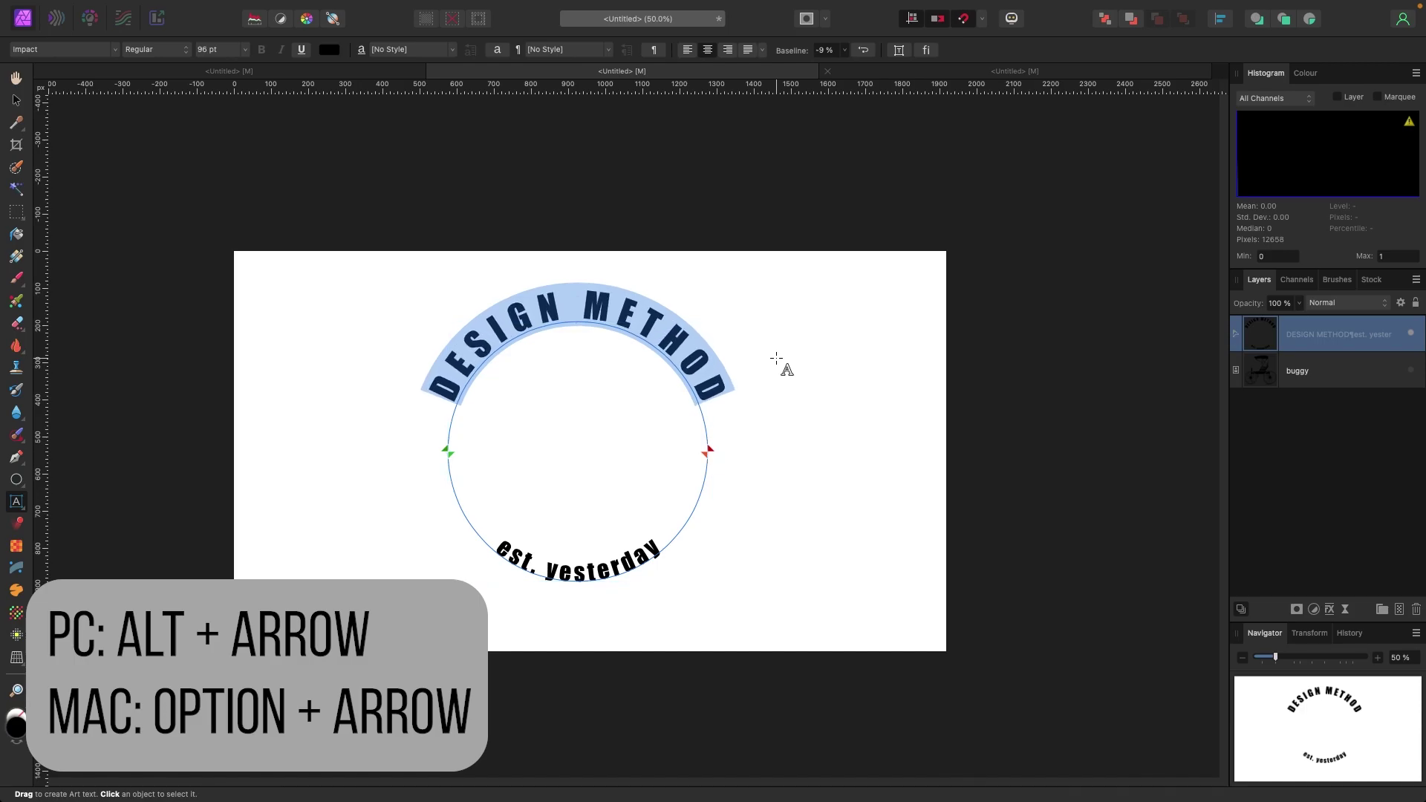
{"action": "key", "text": "alt+Right"}
{"action": "key", "text": "alt+Right"}
{"action": "key", "text": "alt+Right"}
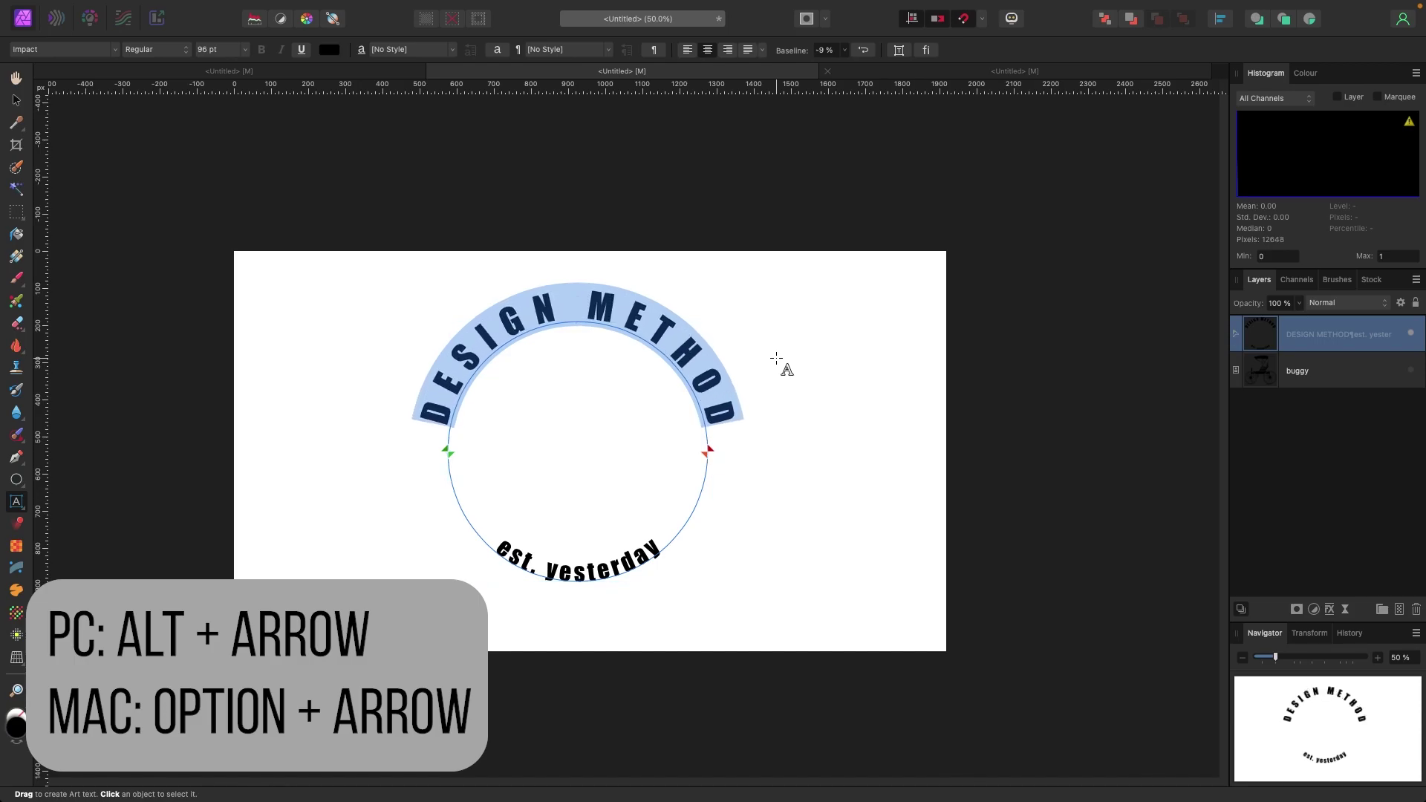
{"action": "key", "text": "alt+Right"}
{"action": "key", "text": "alt+Right"}
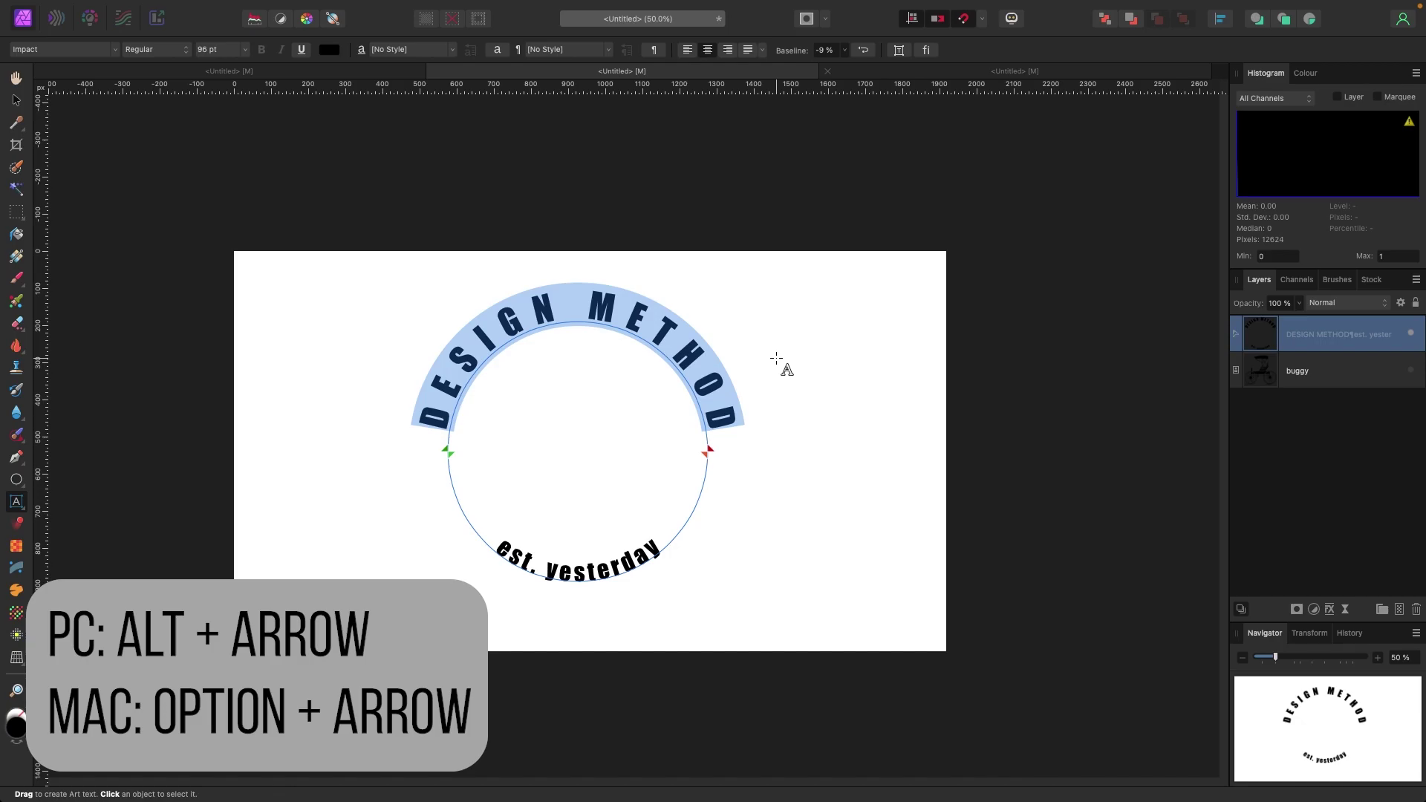
Tighten the letter spacing of DESIGN METHOD so the letters sit close together over the top of the circle.
{"action": "key", "text": "alt+Left"}
{"action": "key", "text": "alt+Left"}
{"action": "key", "text": "alt+Left"}
{"action": "key", "text": "alt+Left"}
{"action": "key", "text": "alt+Left"}
{"action": "key", "text": "alt+Left"}
{"action": "key", "text": "alt+Left"}
{"action": "key", "text": "alt+Left"}
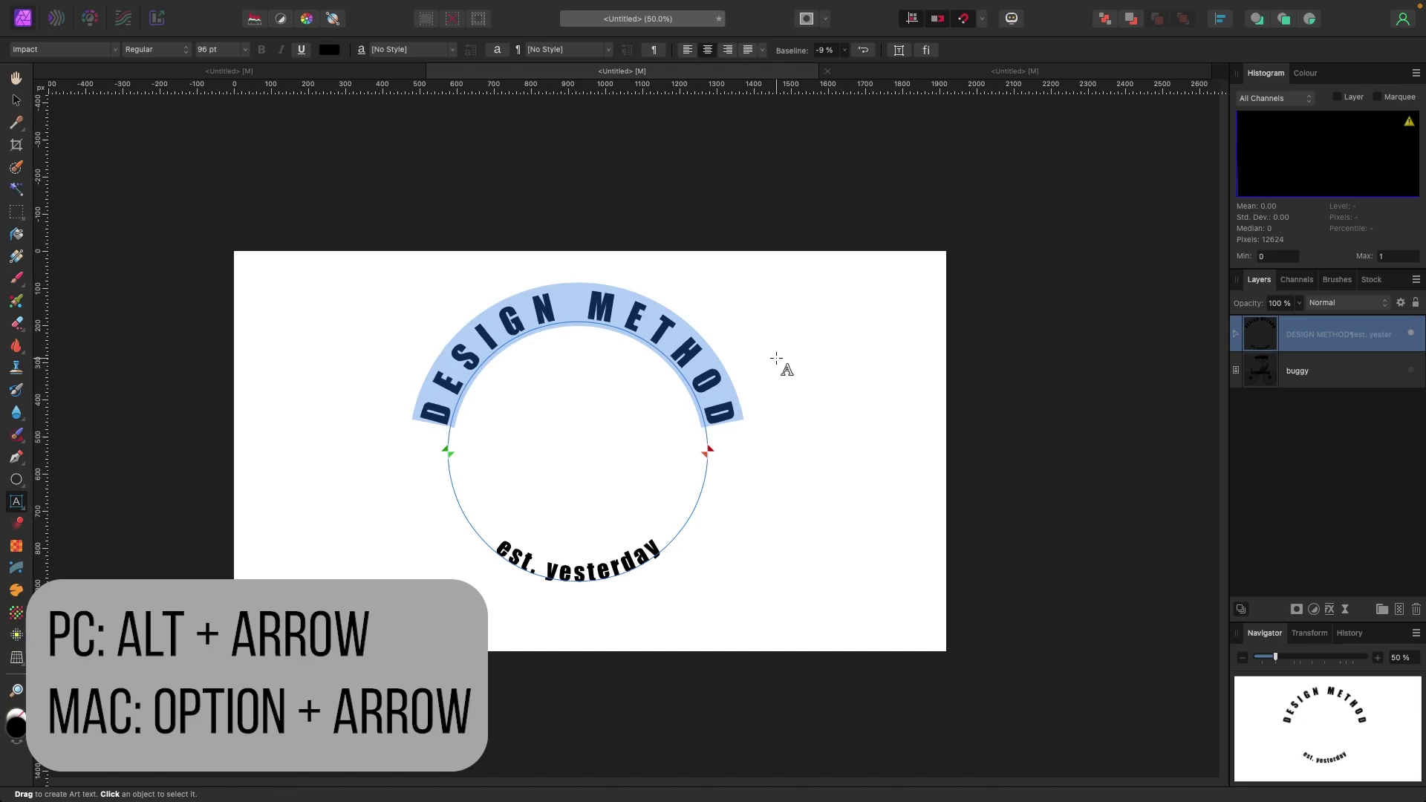
{"action": "key", "text": "alt+Left"}
{"action": "key", "text": "alt+Left"}
{"action": "key", "text": "alt+Left"}
{"action": "key", "text": "alt+Left"}
{"action": "key", "text": "alt+Left"}
{"action": "key", "text": "alt+Left"}
{"action": "key", "text": "alt+Left"}
{"action": "key", "text": "alt+Left"}
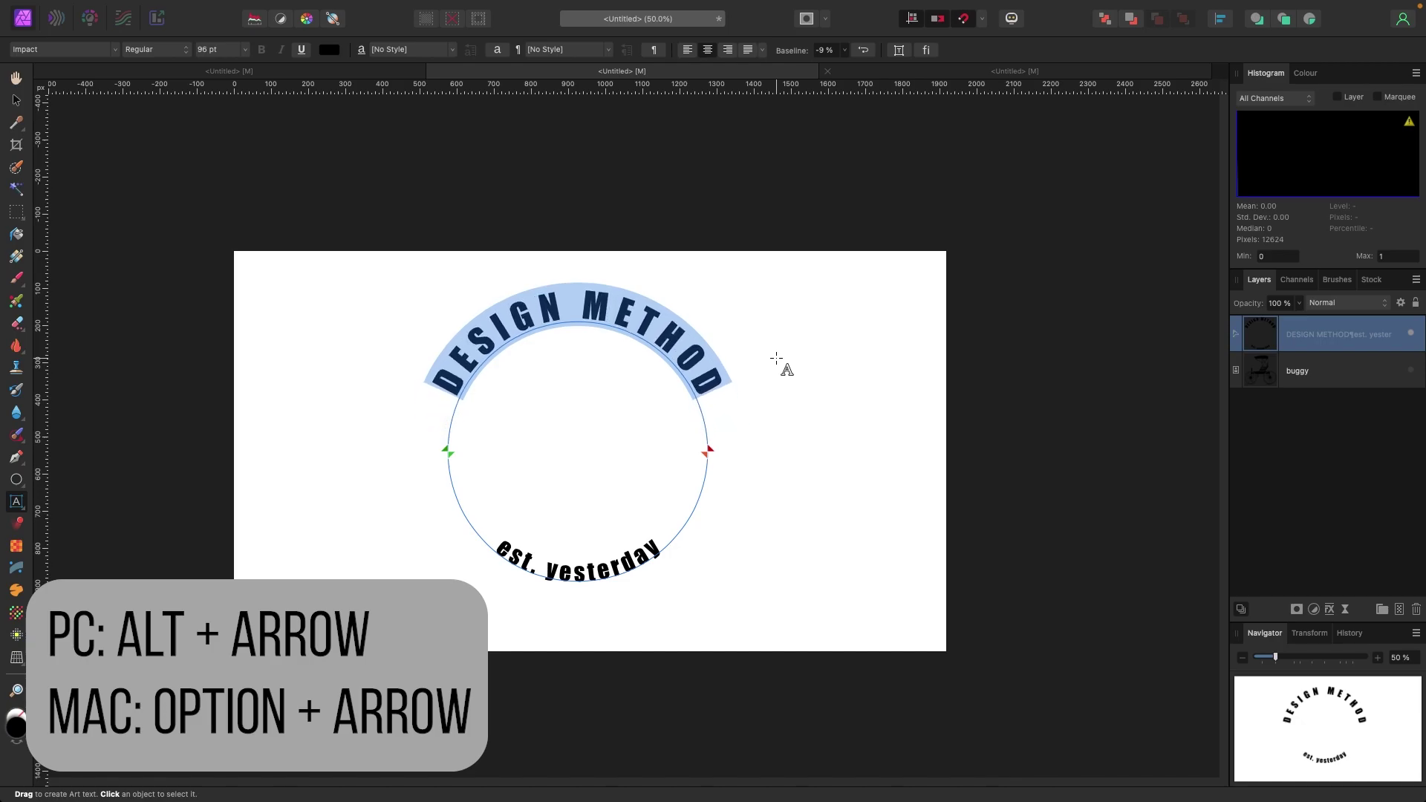
{"action": "key", "text": "alt+Right"}
{"action": "key", "text": "alt+Right"}
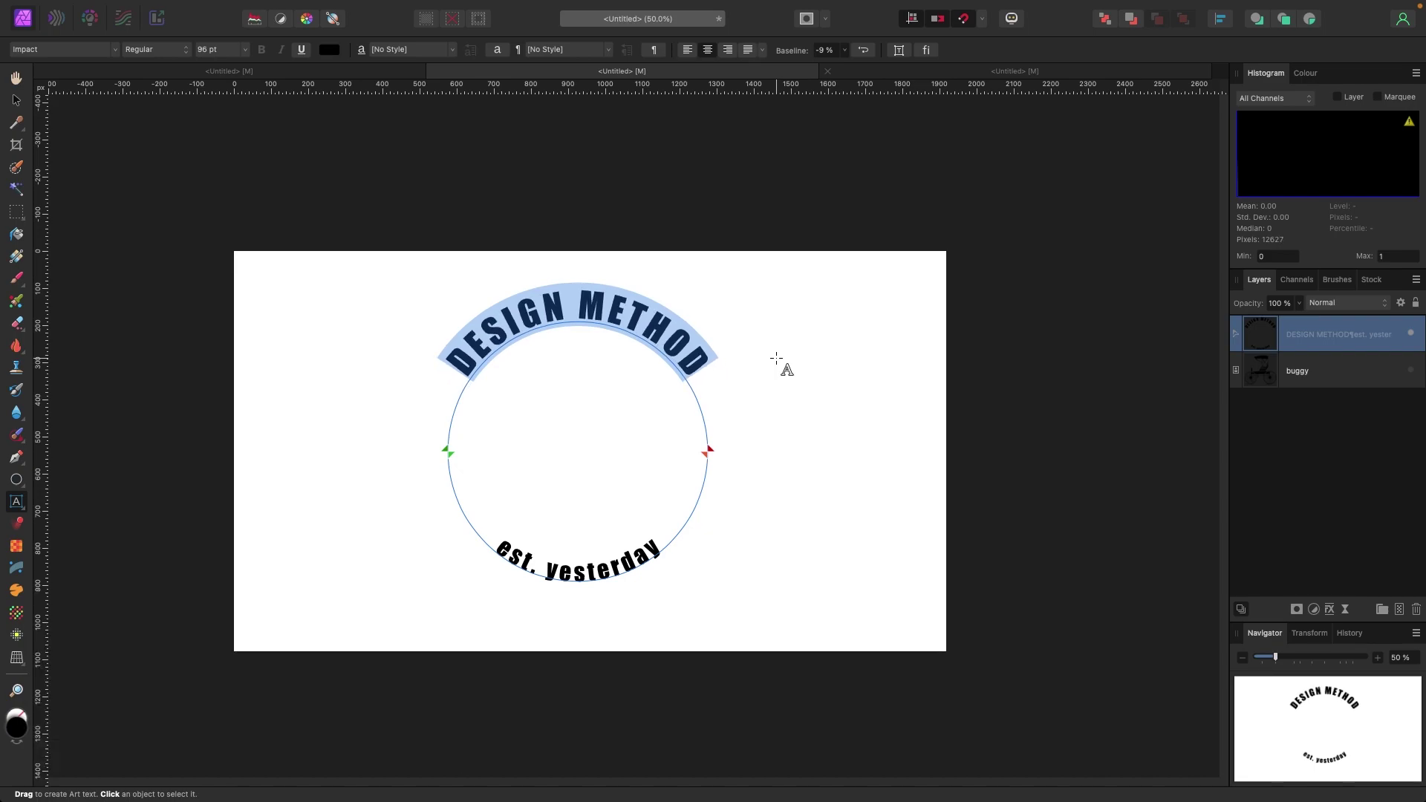
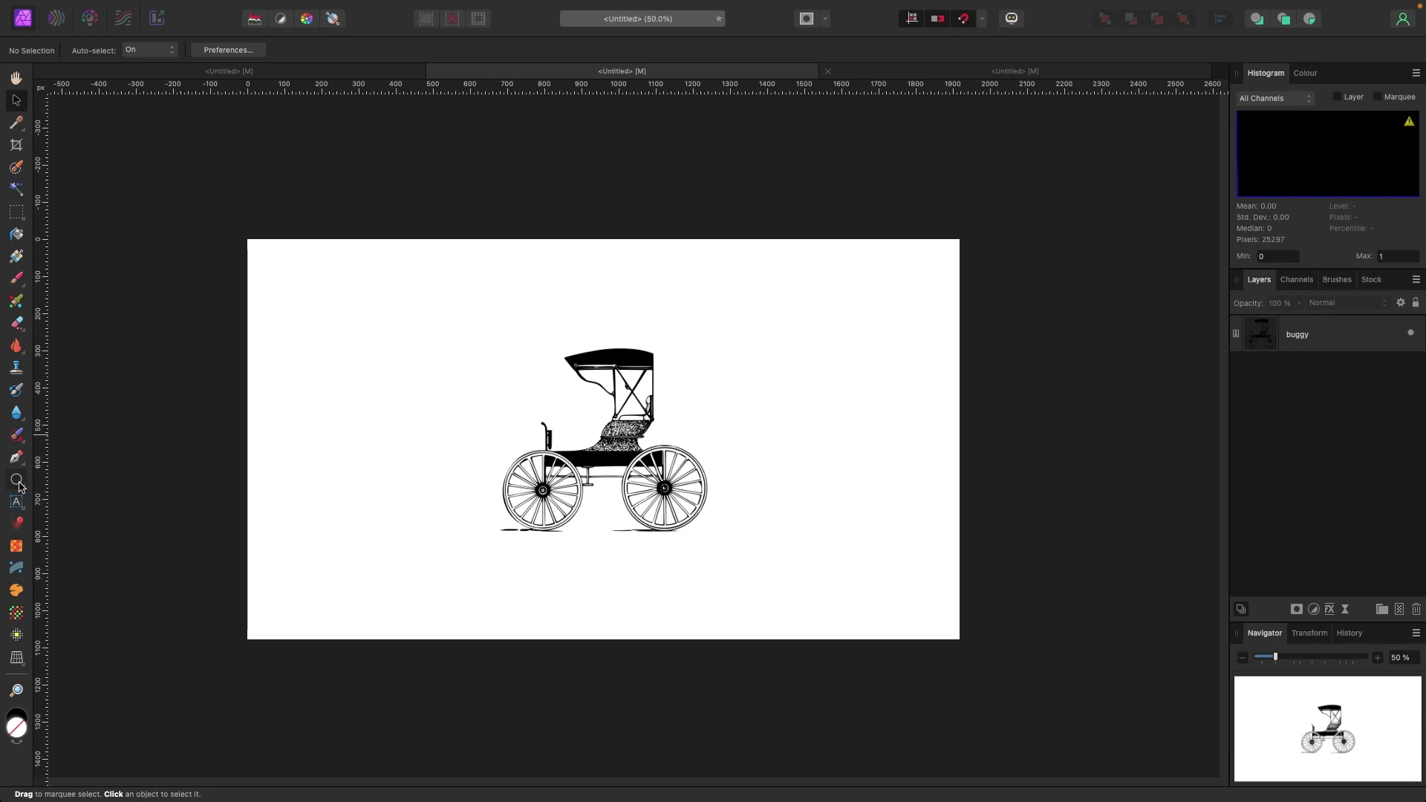
Draw a circle about 720 px across around the buggy and centre it on the page.
{"action": "left_click_drag", "start_coordinate": [475, 335], "coordinate": [823, 525]}
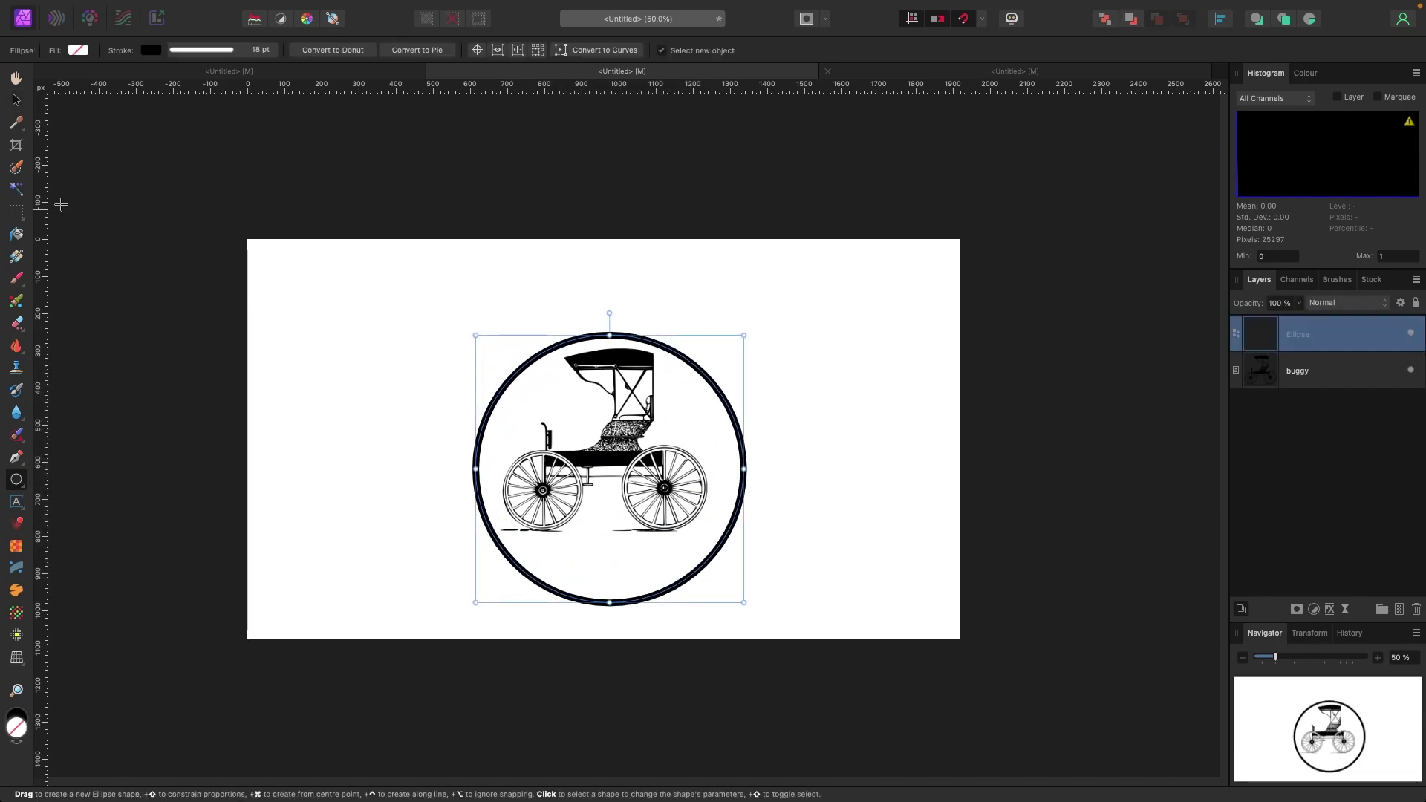
{"action": "left_click", "coordinate": [16, 100]}
{"action": "left_click_drag", "start_coordinate": [665, 495], "coordinate": [659, 466]}
Scale the buggy image down slightly and centre it inside the circle.
{"action": "left_click", "coordinate": [699, 353]}
{"action": "left_click_drag", "start_coordinate": [704, 344], "coordinate": [664, 407]}
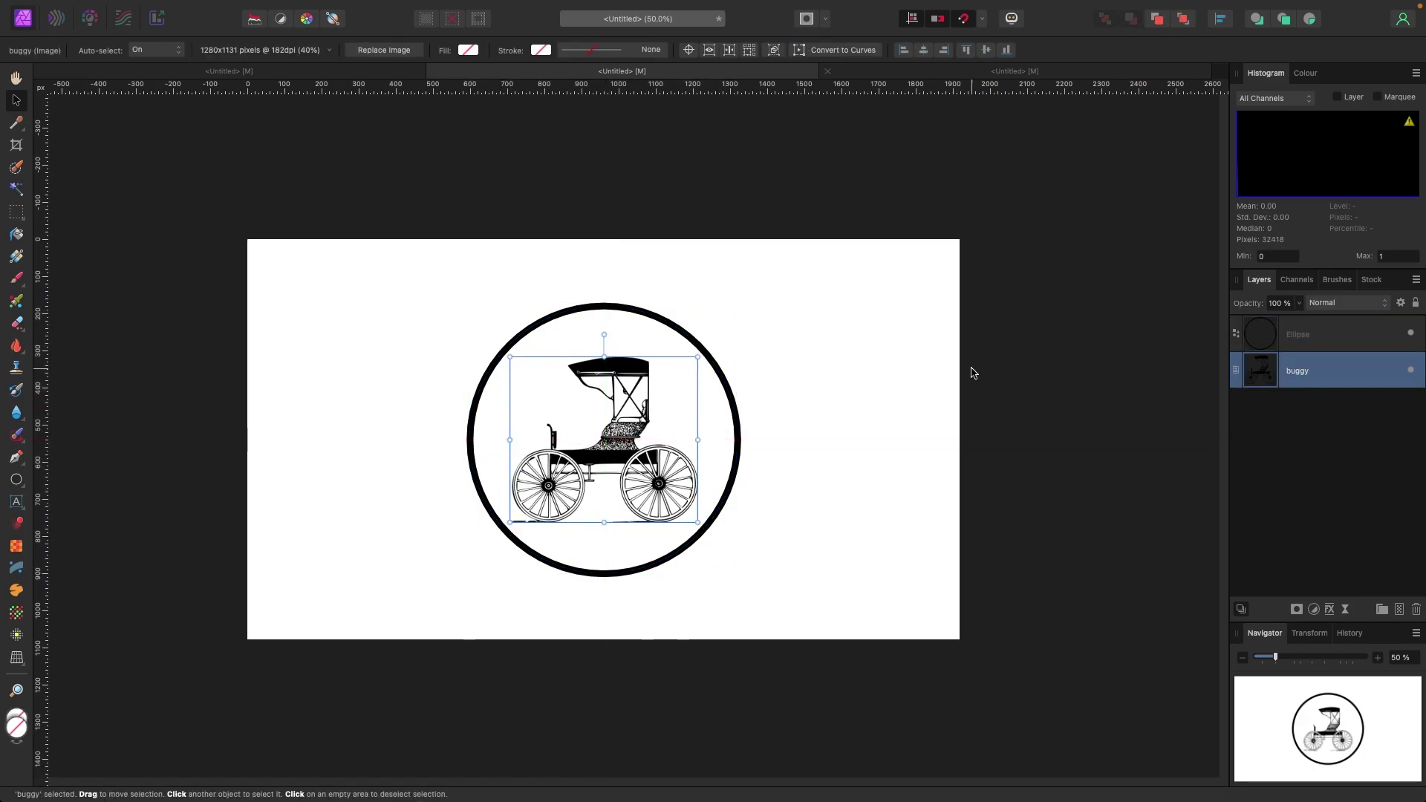
{"action": "left_click", "coordinate": [809, 382]}
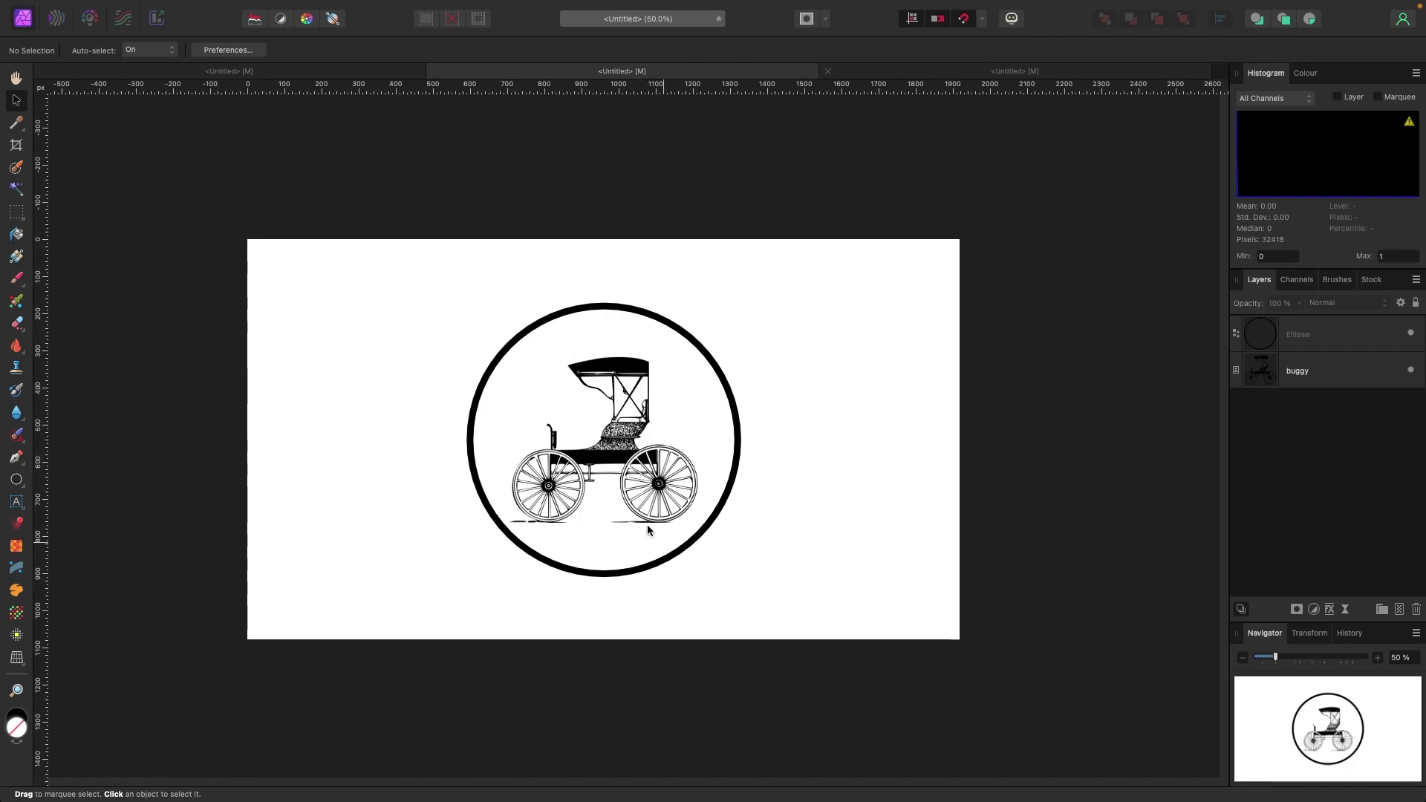
Turn the circle around the buggy into a text path and add the text "AMISH DRIVING SCHOOL" along its outside.
{"action": "left_click", "coordinate": [594, 313]}
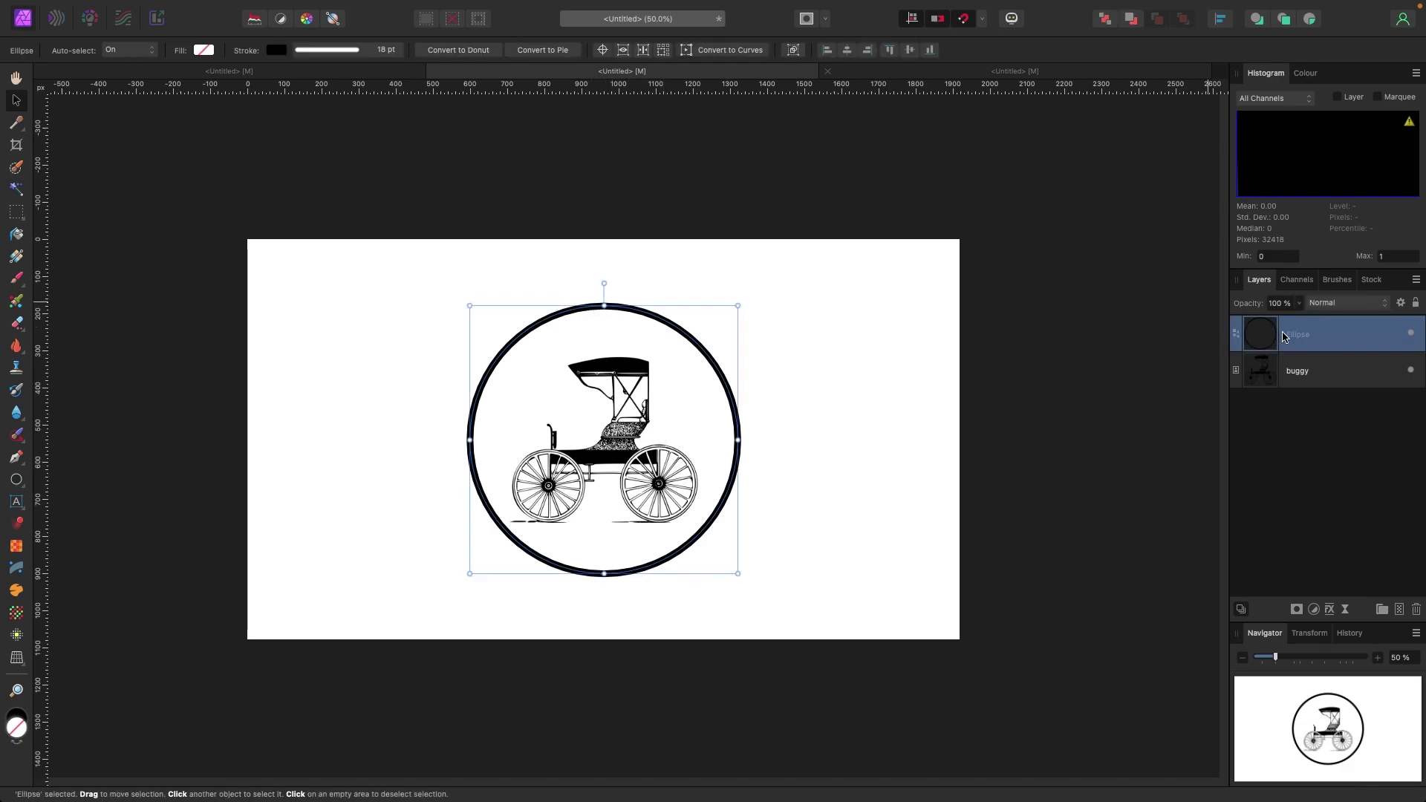
{"action": "left_click", "coordinate": [17, 502]}
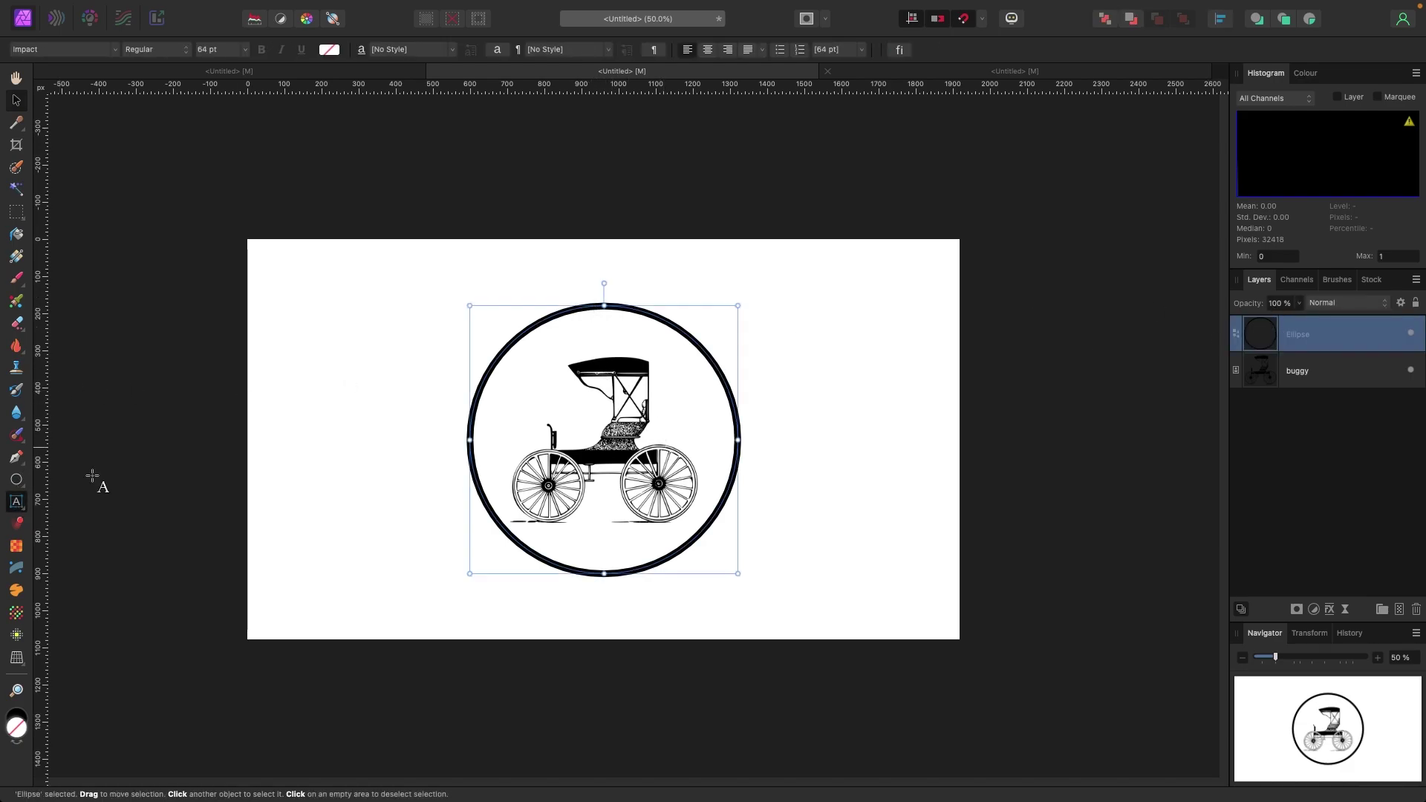
{"action": "left_click", "coordinate": [469, 397]}
{"action": "type", "text": "AM"}
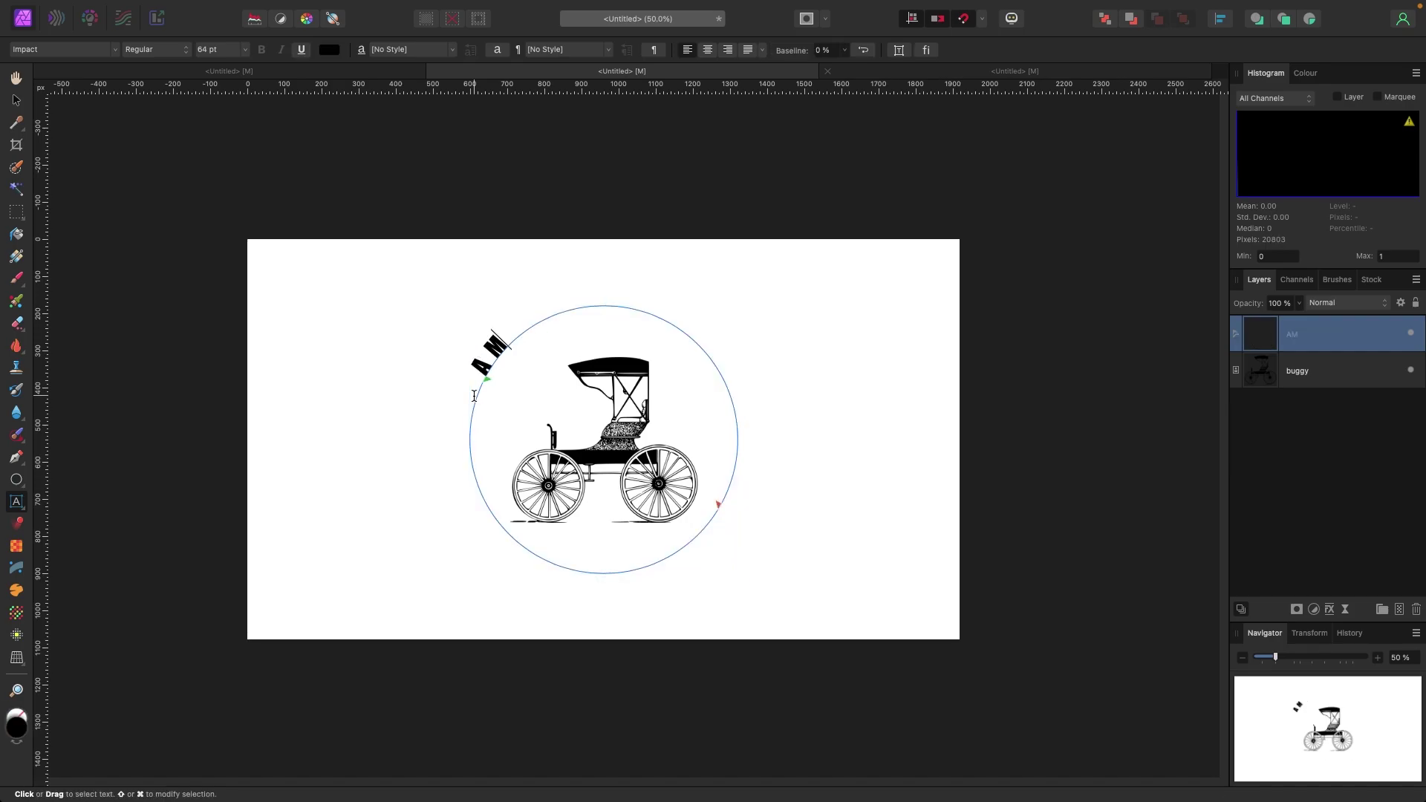
{"action": "type", "text": "ISH DRIVING SCHOOL"}
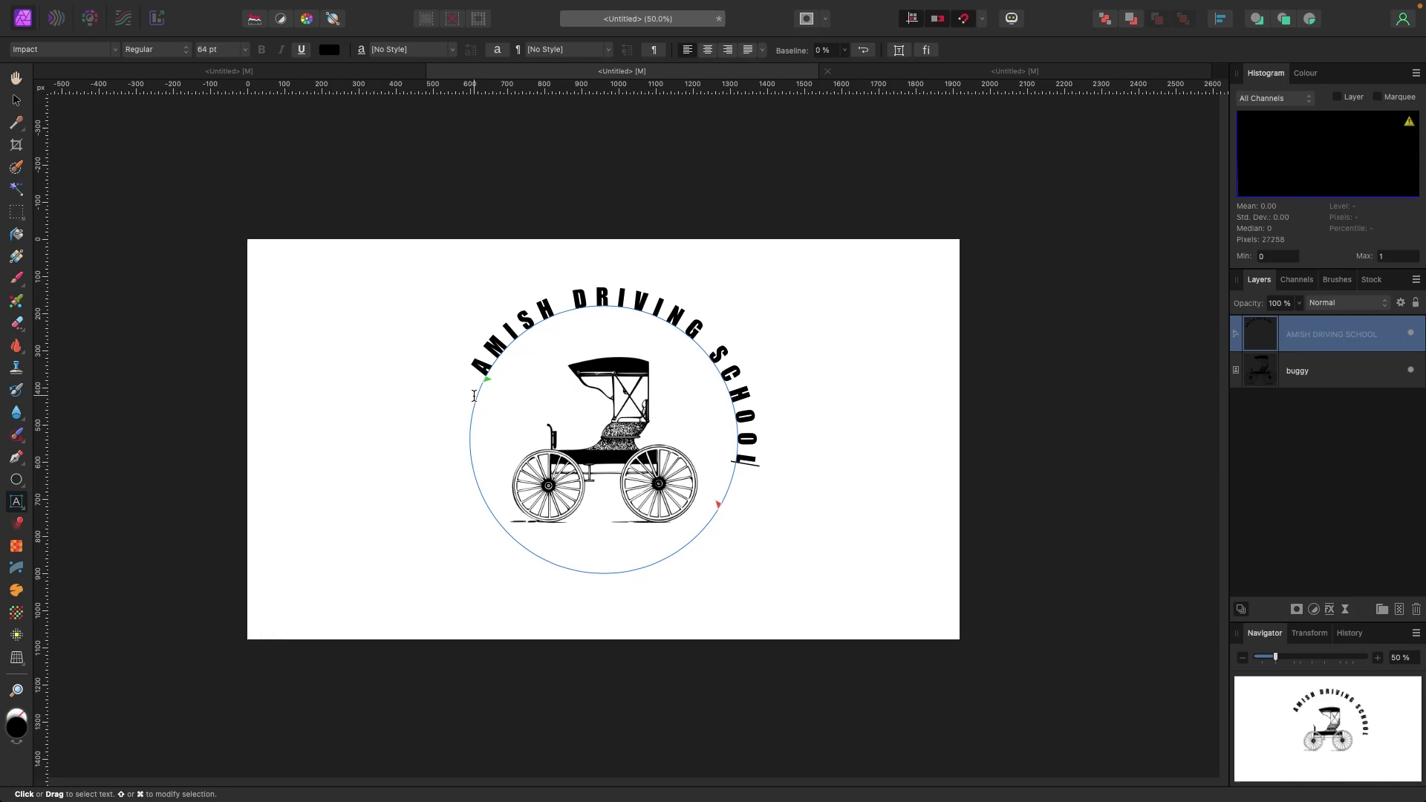
{"action": "key", "text": "Escape"}
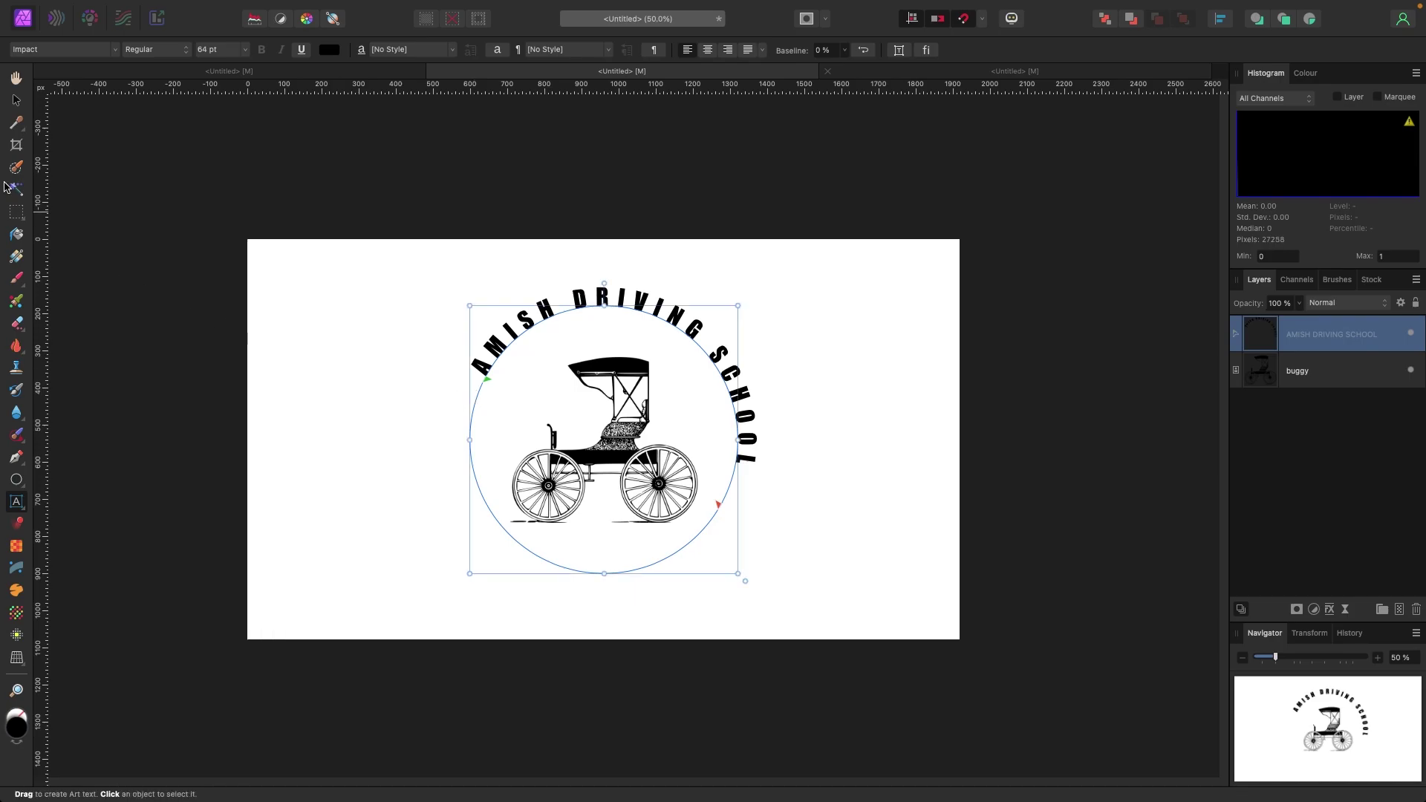
Move the start and end points of AMISH DRIVING SCHOOL to the circle's left and right midpoints and centre-align the text.
{"action": "left_click", "coordinate": [16, 99]}
{"action": "double_click", "coordinate": [502, 367]}
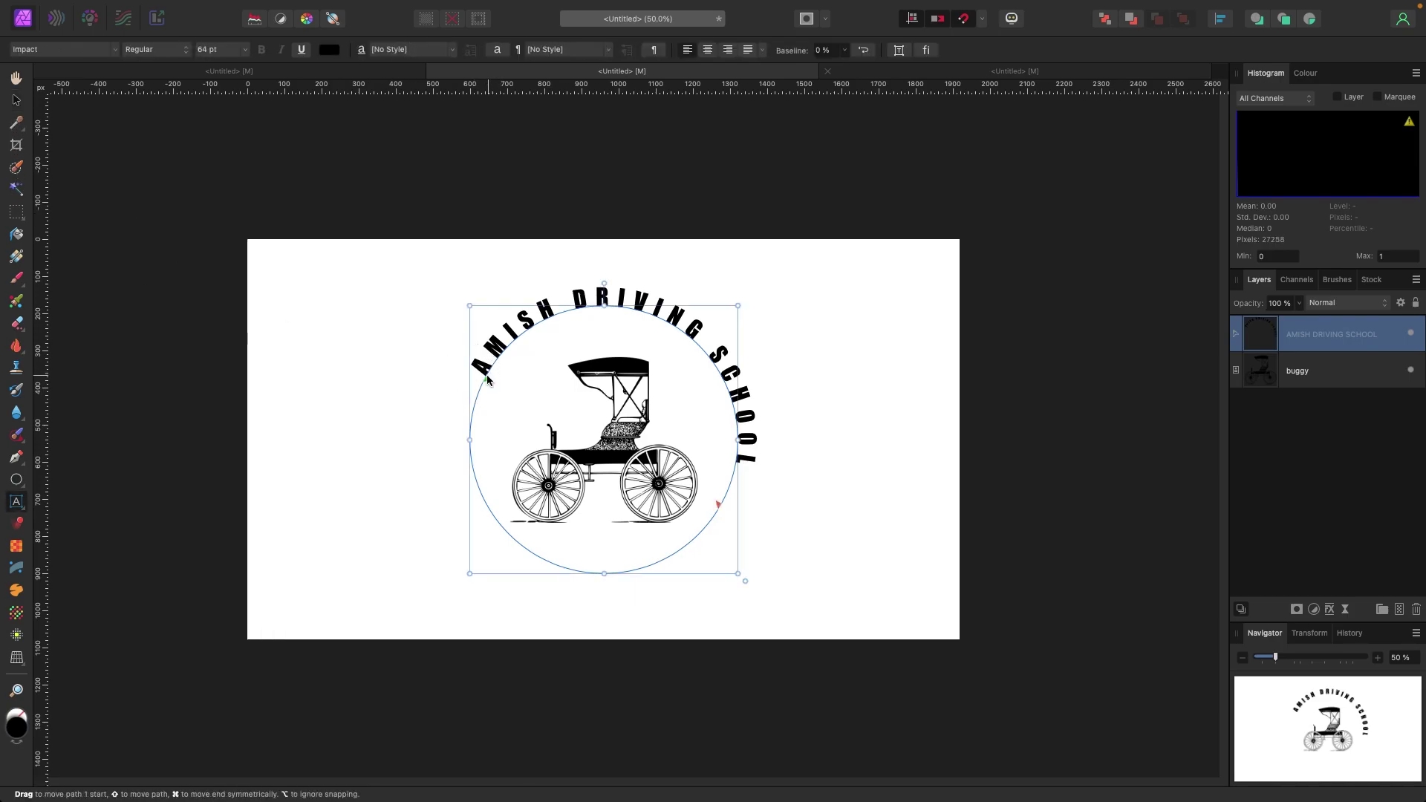
{"action": "left_click_drag", "start_coordinate": [479, 374], "coordinate": [473, 442]}
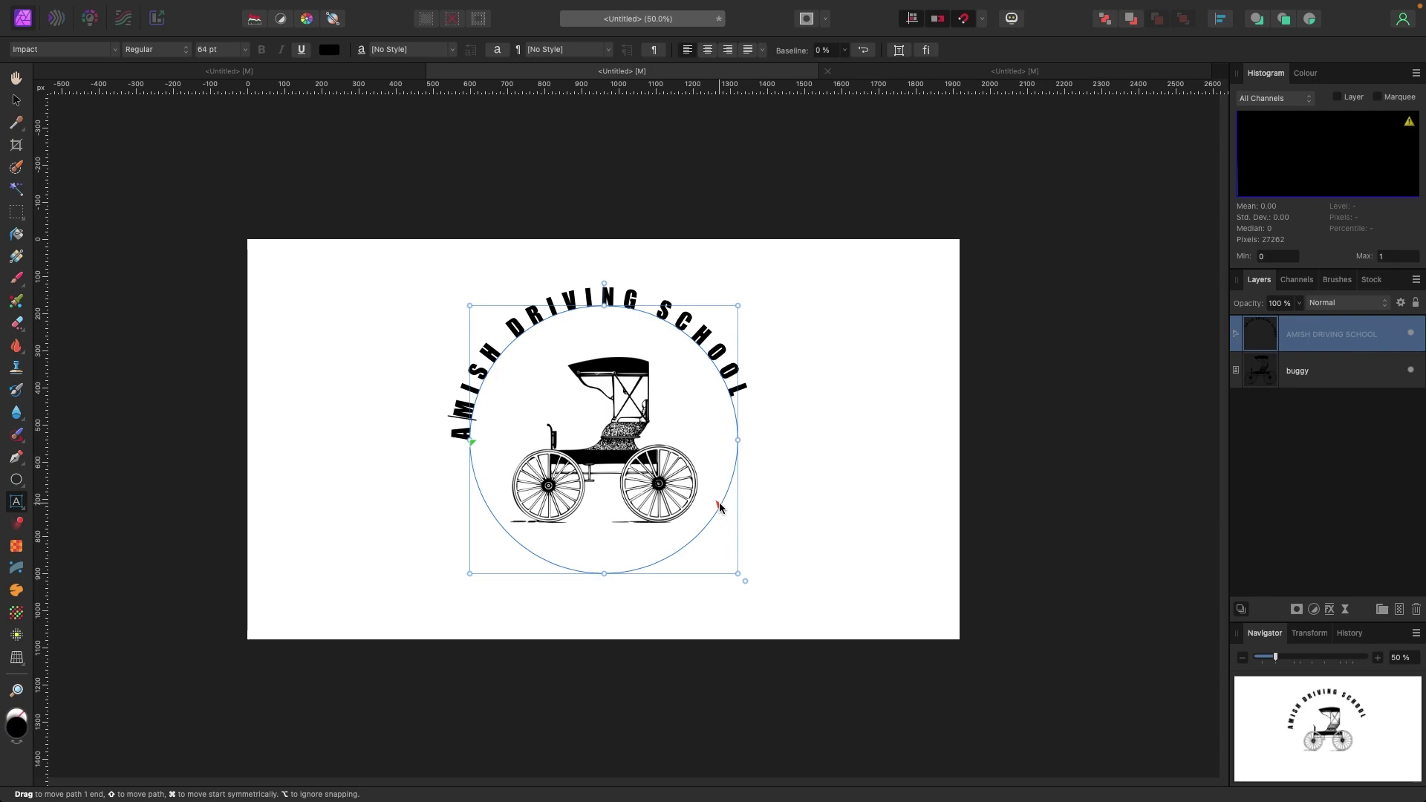
{"action": "left_click_drag", "start_coordinate": [718, 506], "coordinate": [738, 442]}
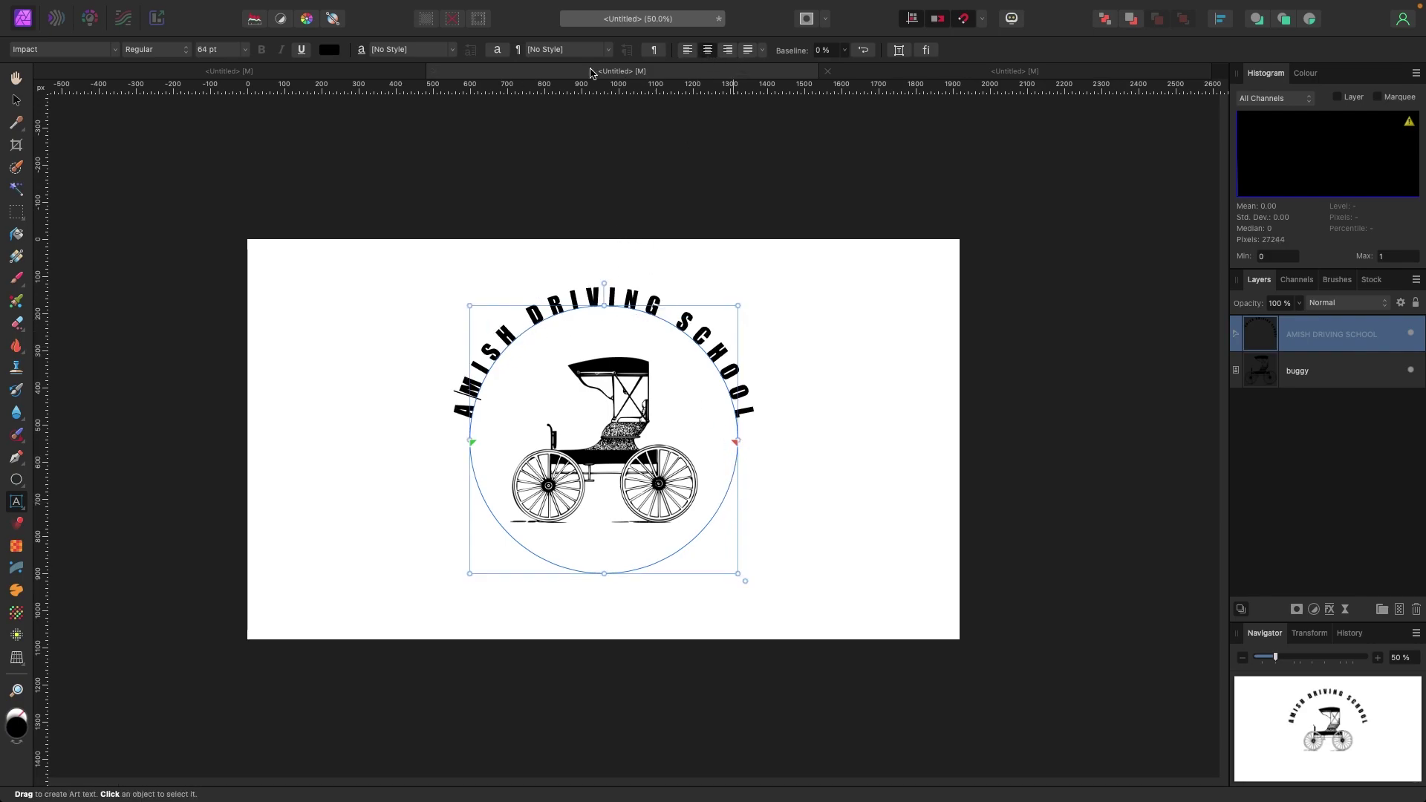
Continue the text after AMISH DRIVING SCHOOL with "horsepower, lol" on a new line inside the lower part of the circle.
{"action": "left_click", "coordinate": [744, 416]}
{"action": "key", "text": "Return"}
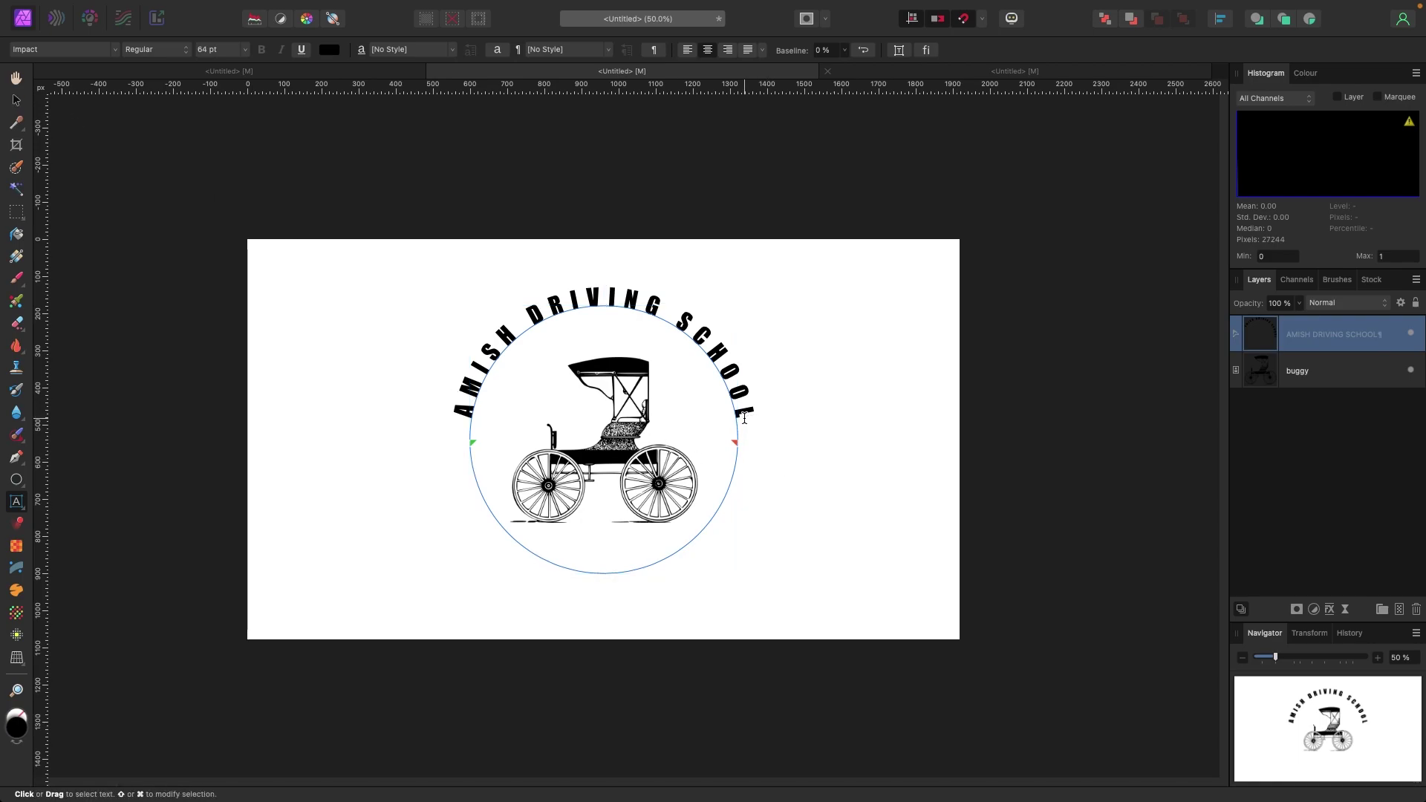
{"action": "type", "text": "horsepower, Io"}
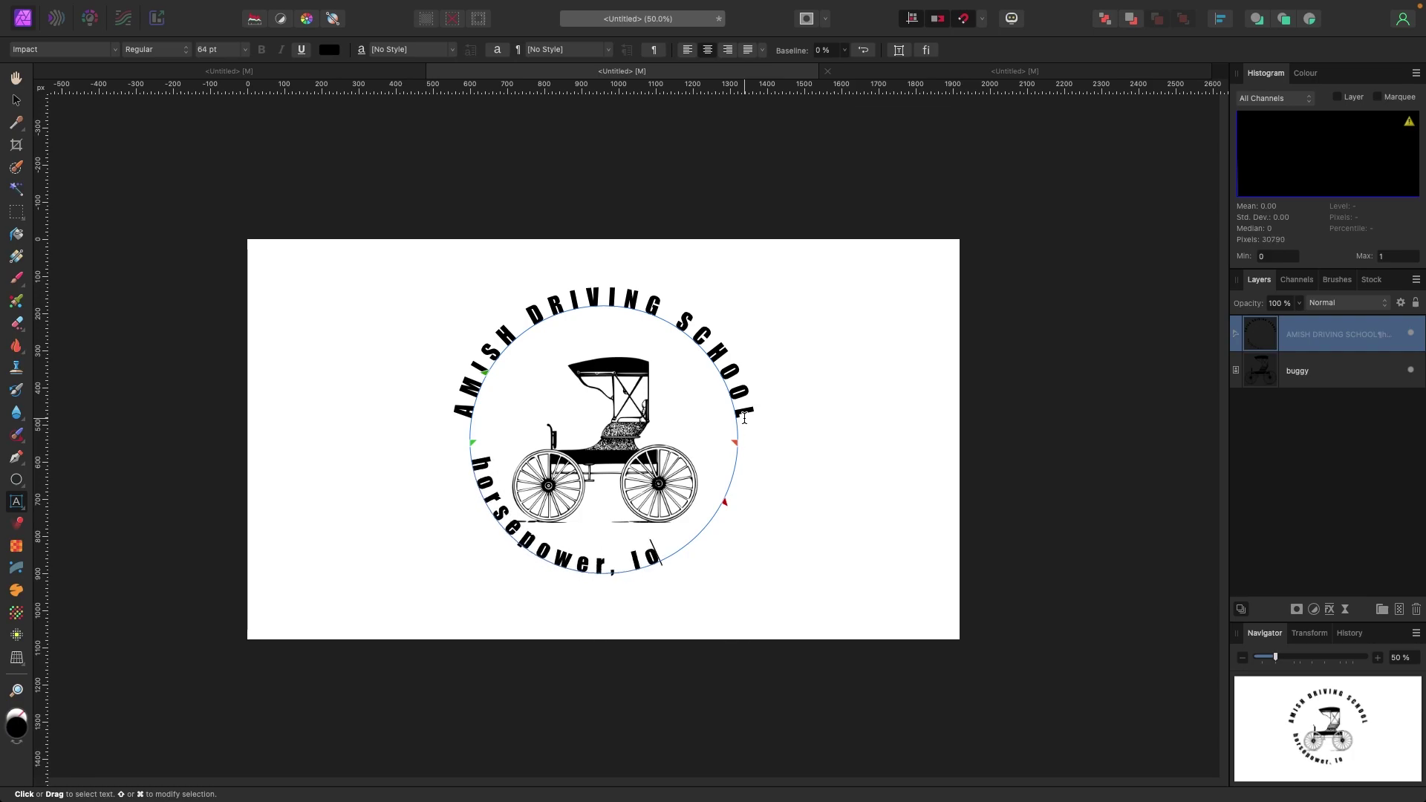
{"action": "key", "text": "BackSpace"}
{"action": "type", "text": "ol"}
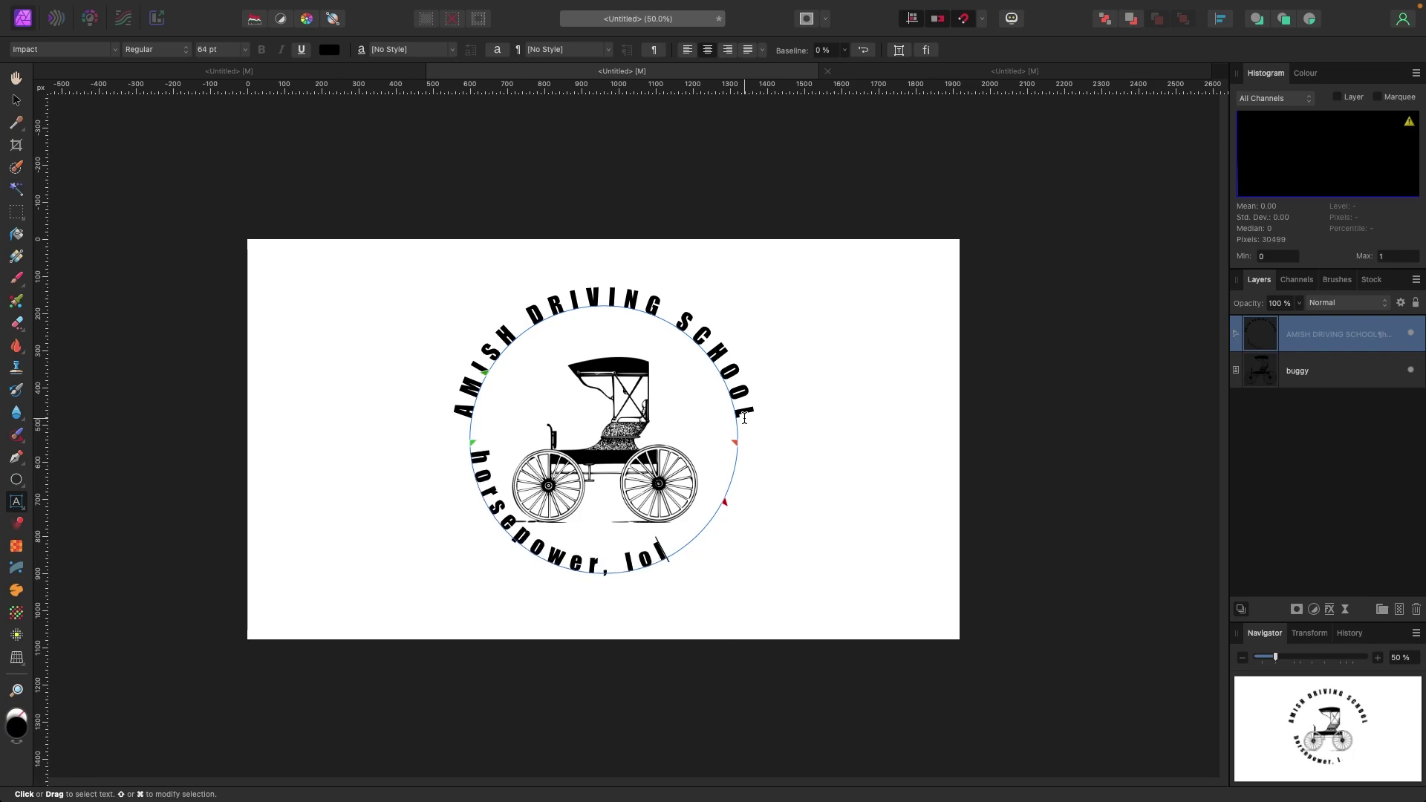
{"action": "key", "text": "Escape"}
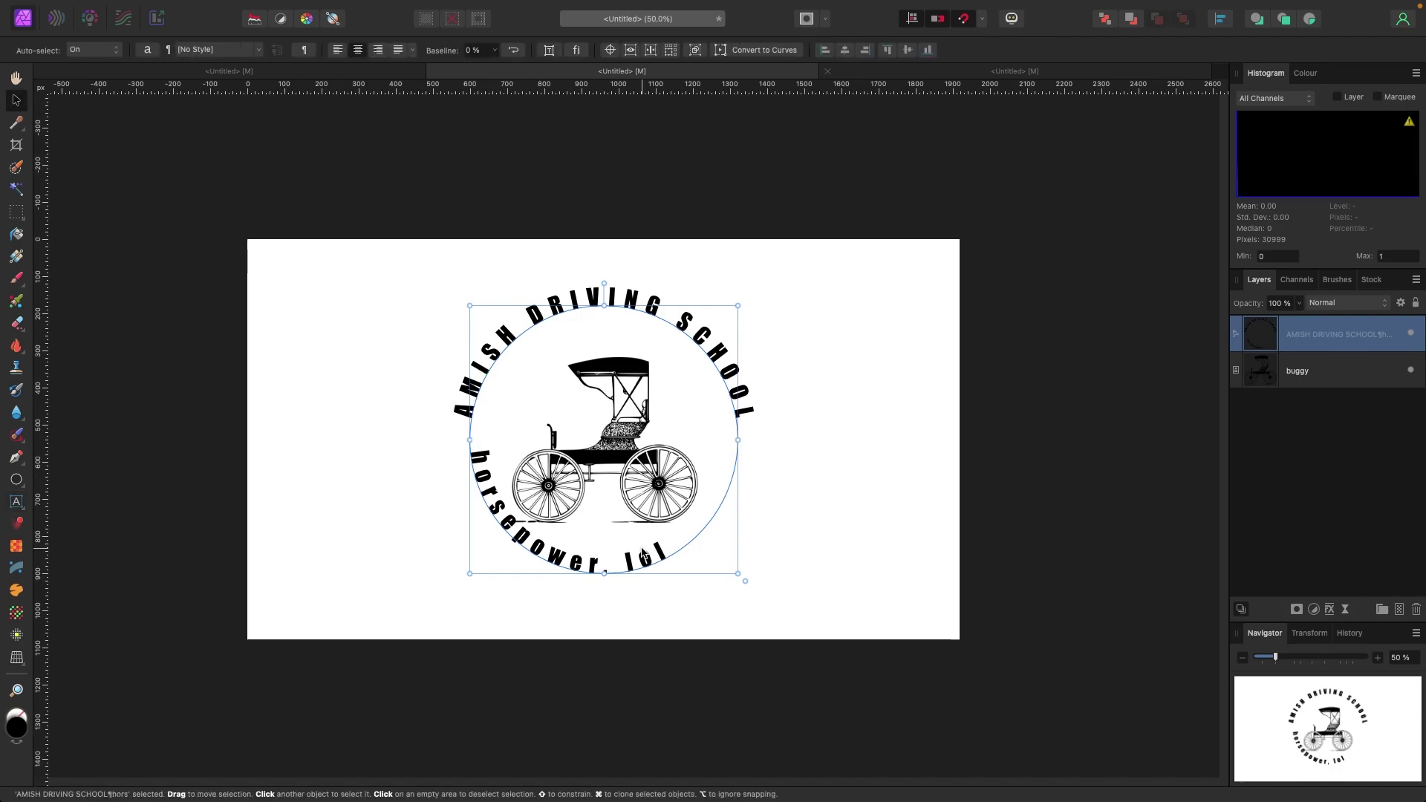
Move the start and end points of "horsepower, lol" to the circle's left and right midpoints and set its size to 36 pt.
{"action": "left_click_drag", "start_coordinate": [666, 556], "coordinate": [470, 440]}
{"action": "left_click_drag", "start_coordinate": [726, 502], "coordinate": [738, 440]}
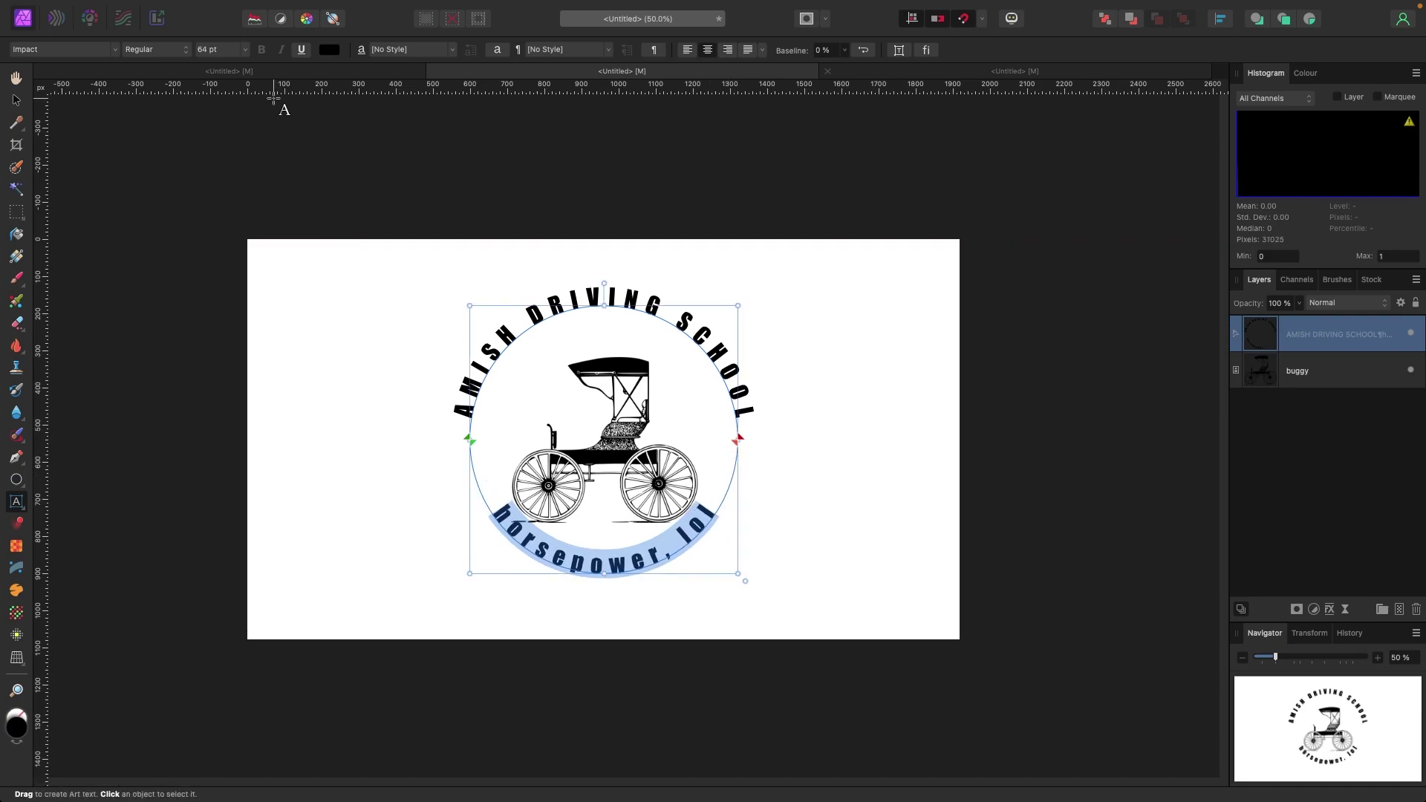
{"action": "left_click", "coordinate": [244, 49]}
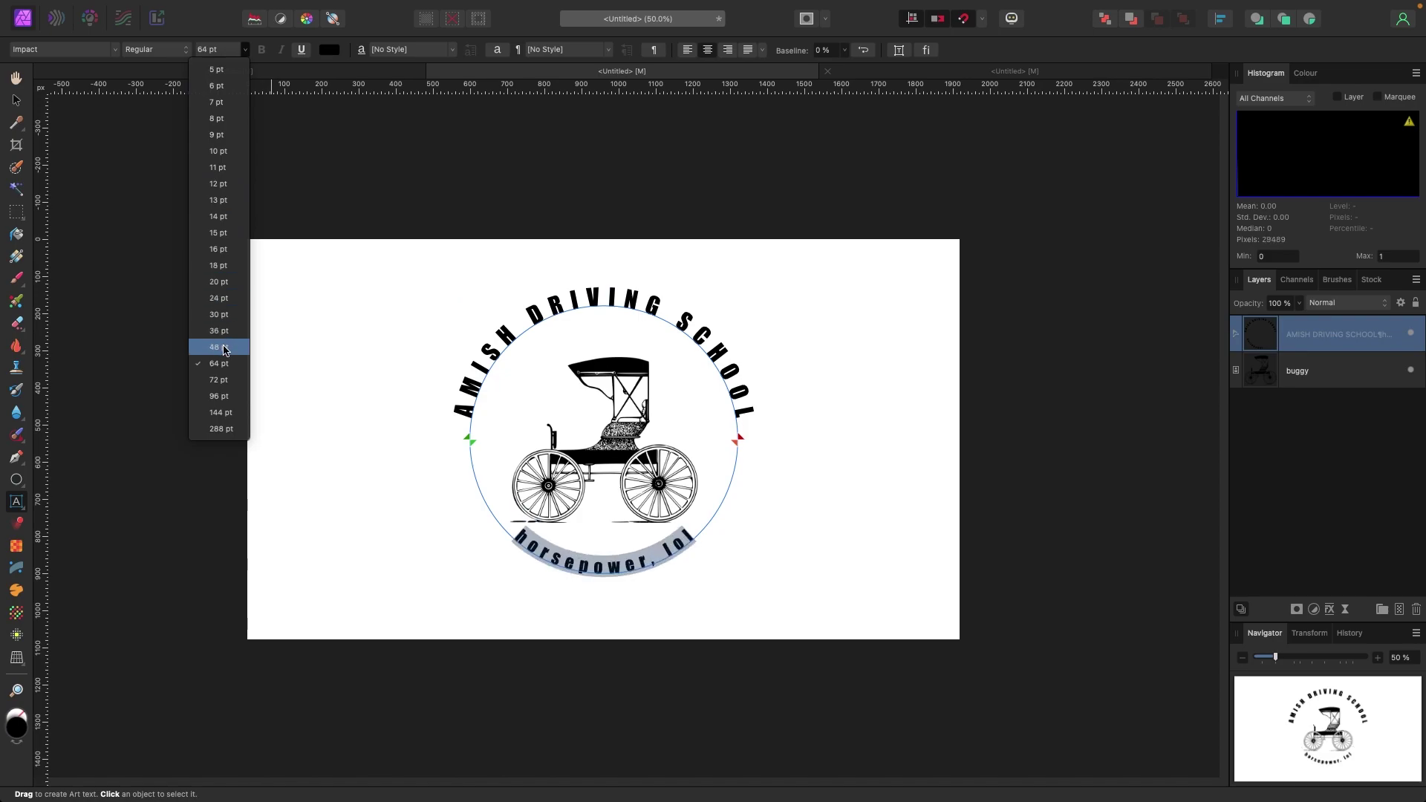
{"action": "left_click", "coordinate": [224, 331]}
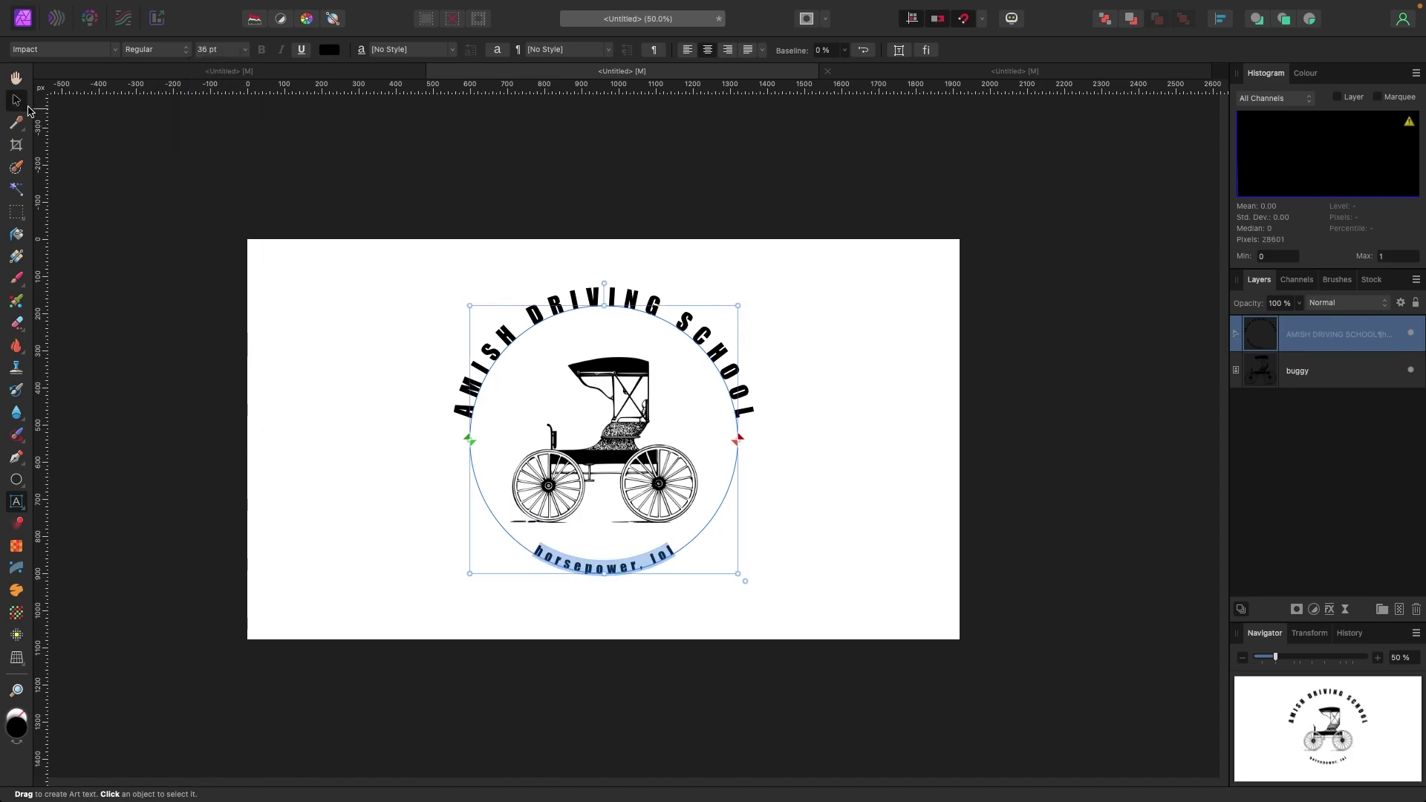
{"action": "left_click", "coordinate": [16, 99]}
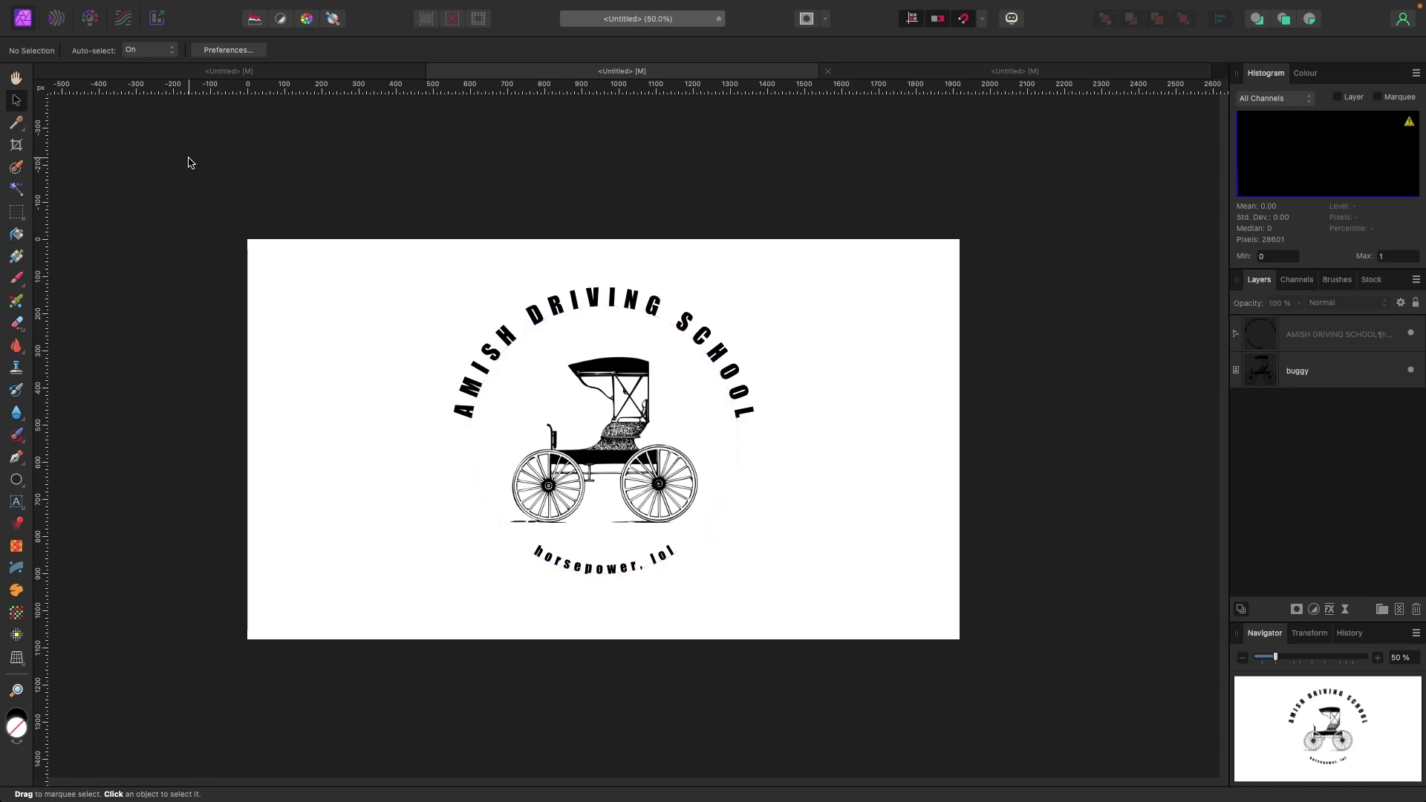